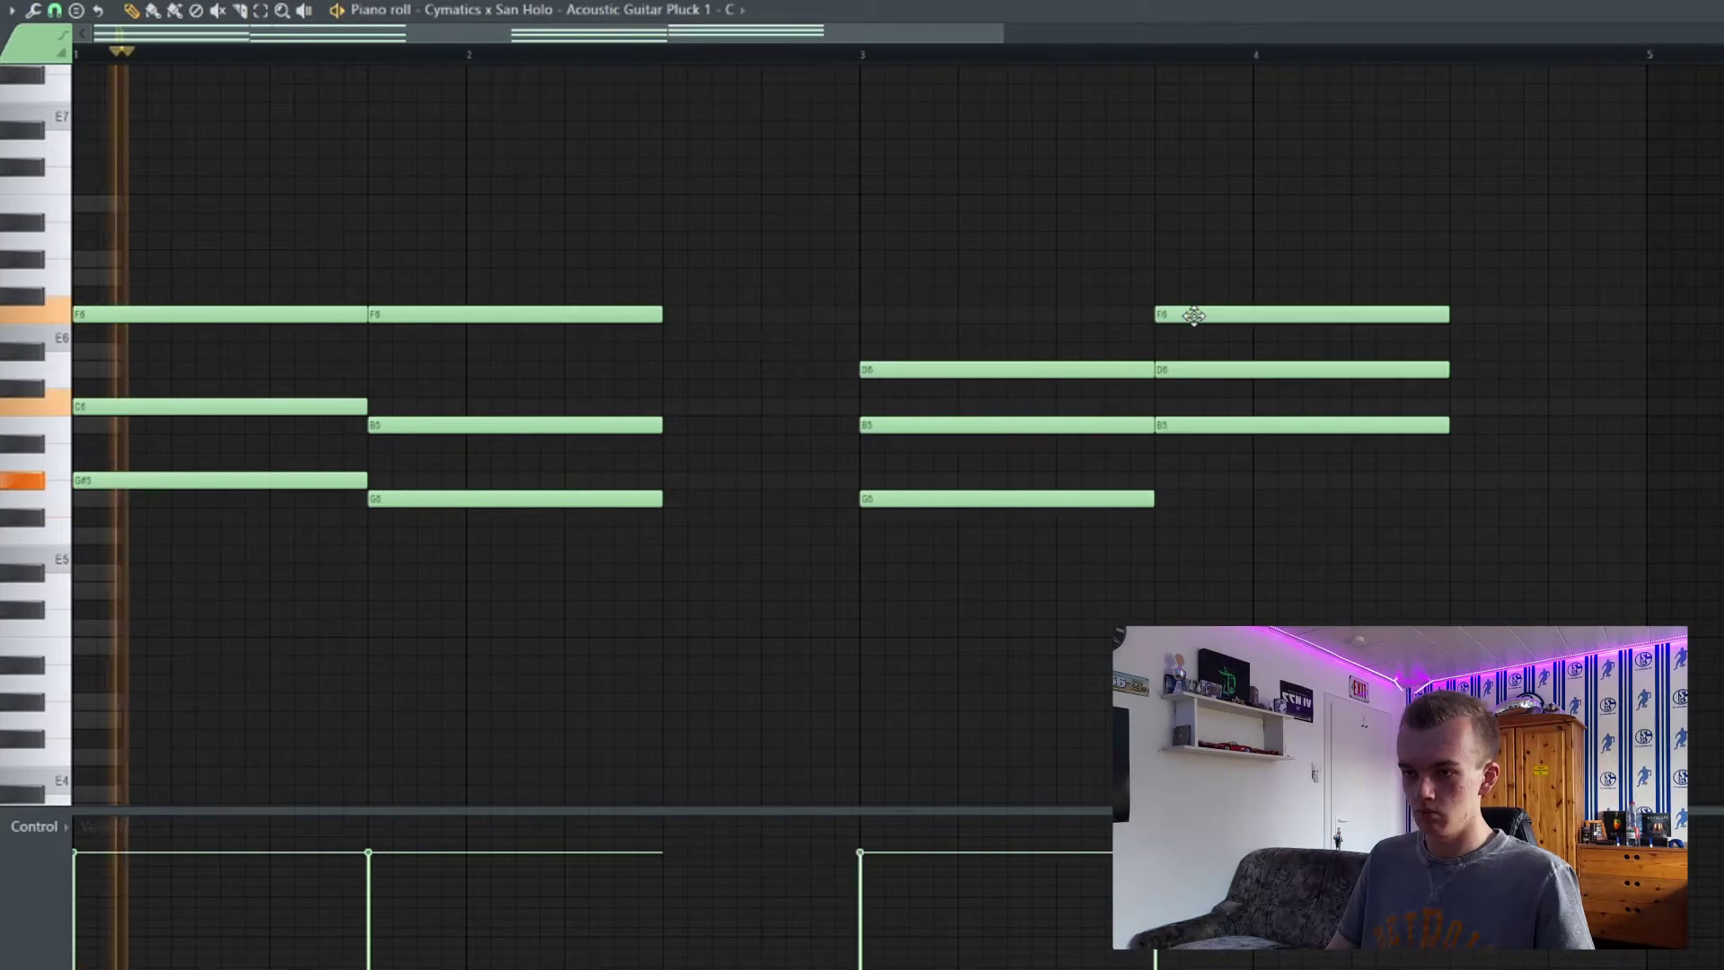
Lengthen the second chord's F6, B5 and G5 notes to the start of bar 3, and play the pattern.
left_click_drag(683, 269, 858, 500)
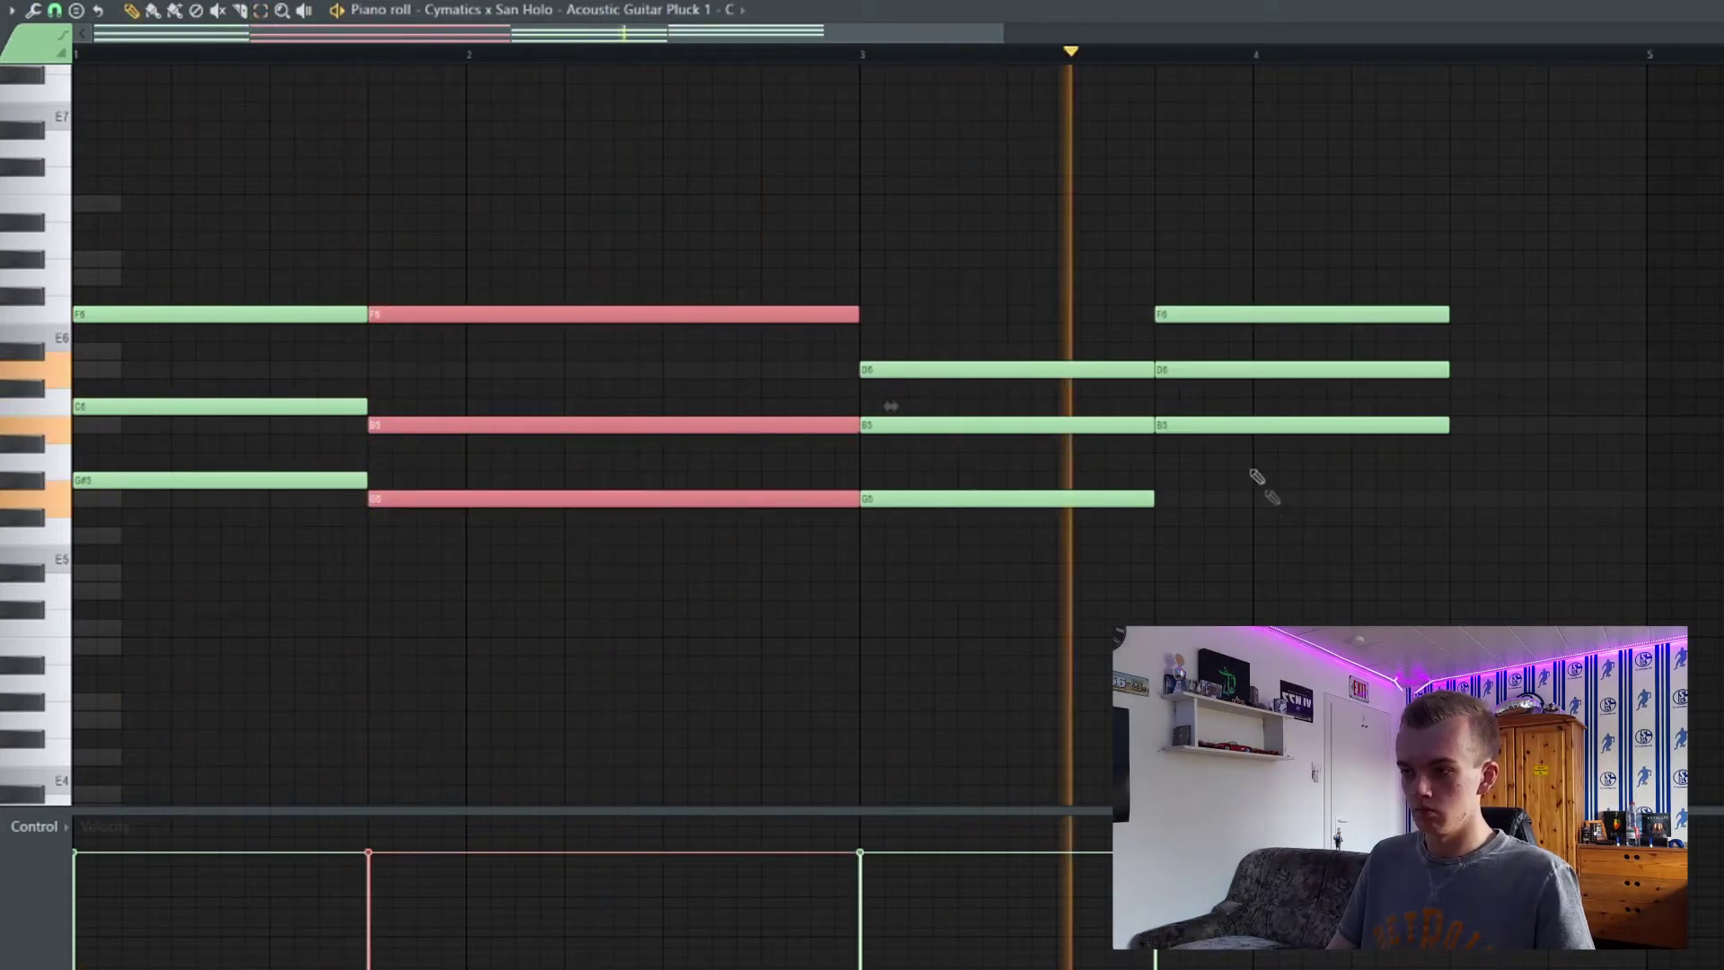
left_click(1185, 334)
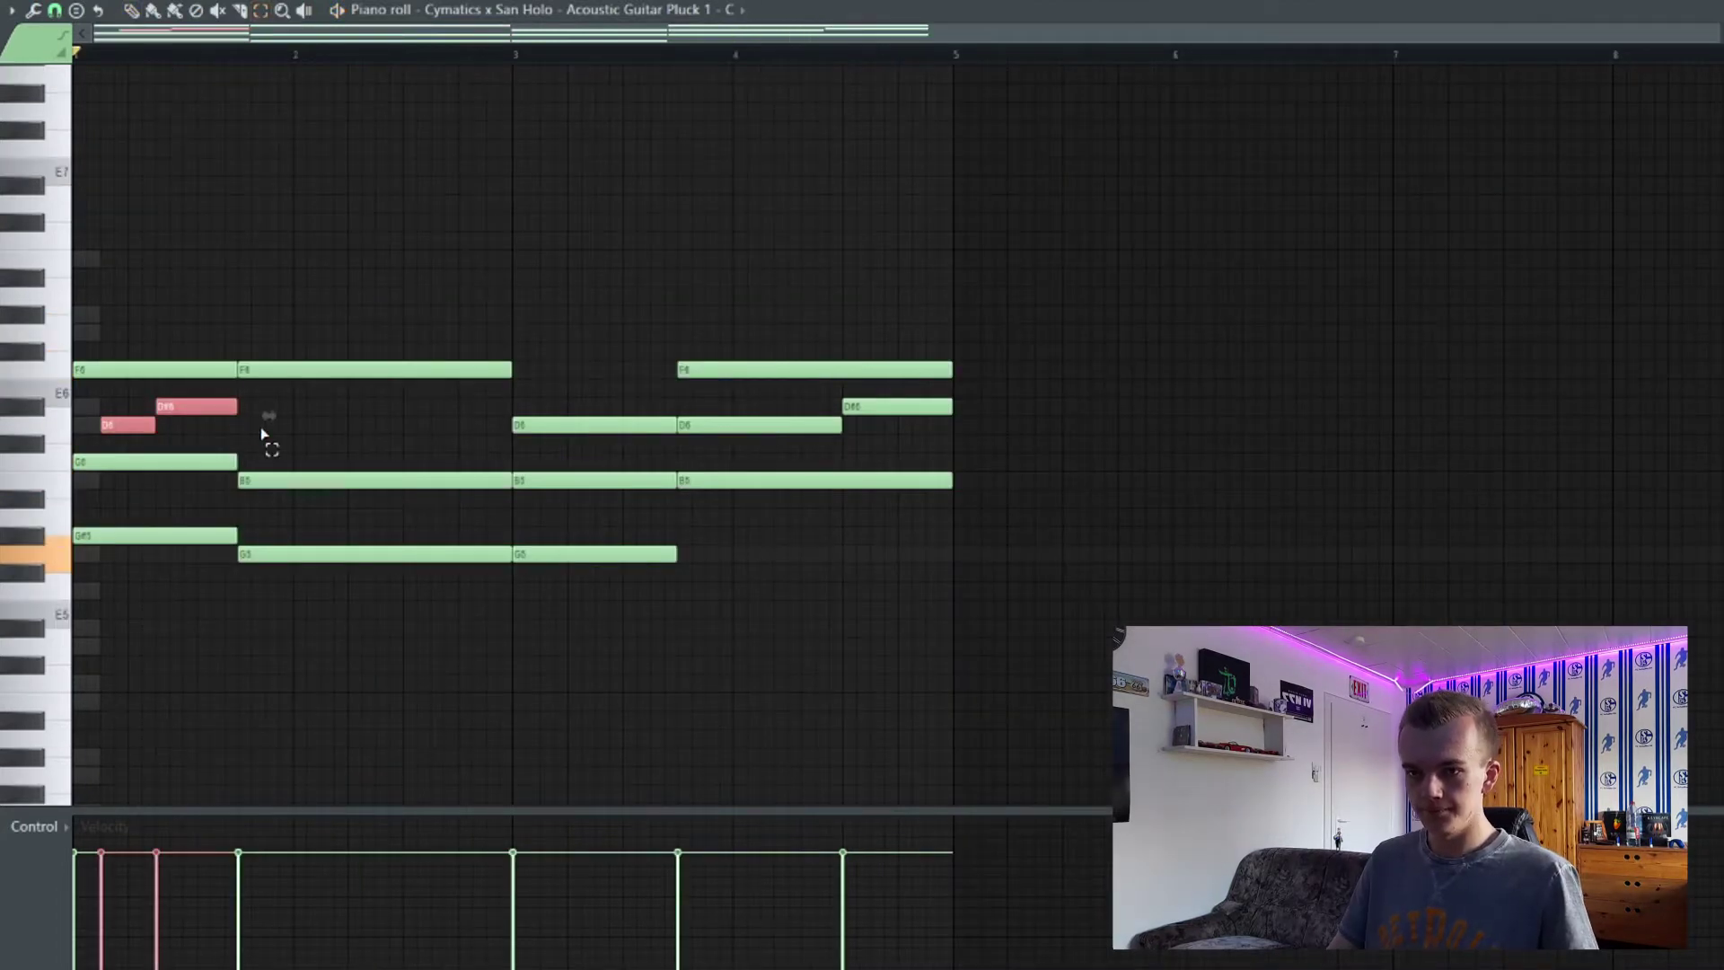
left_click(263, 435)
key("space")
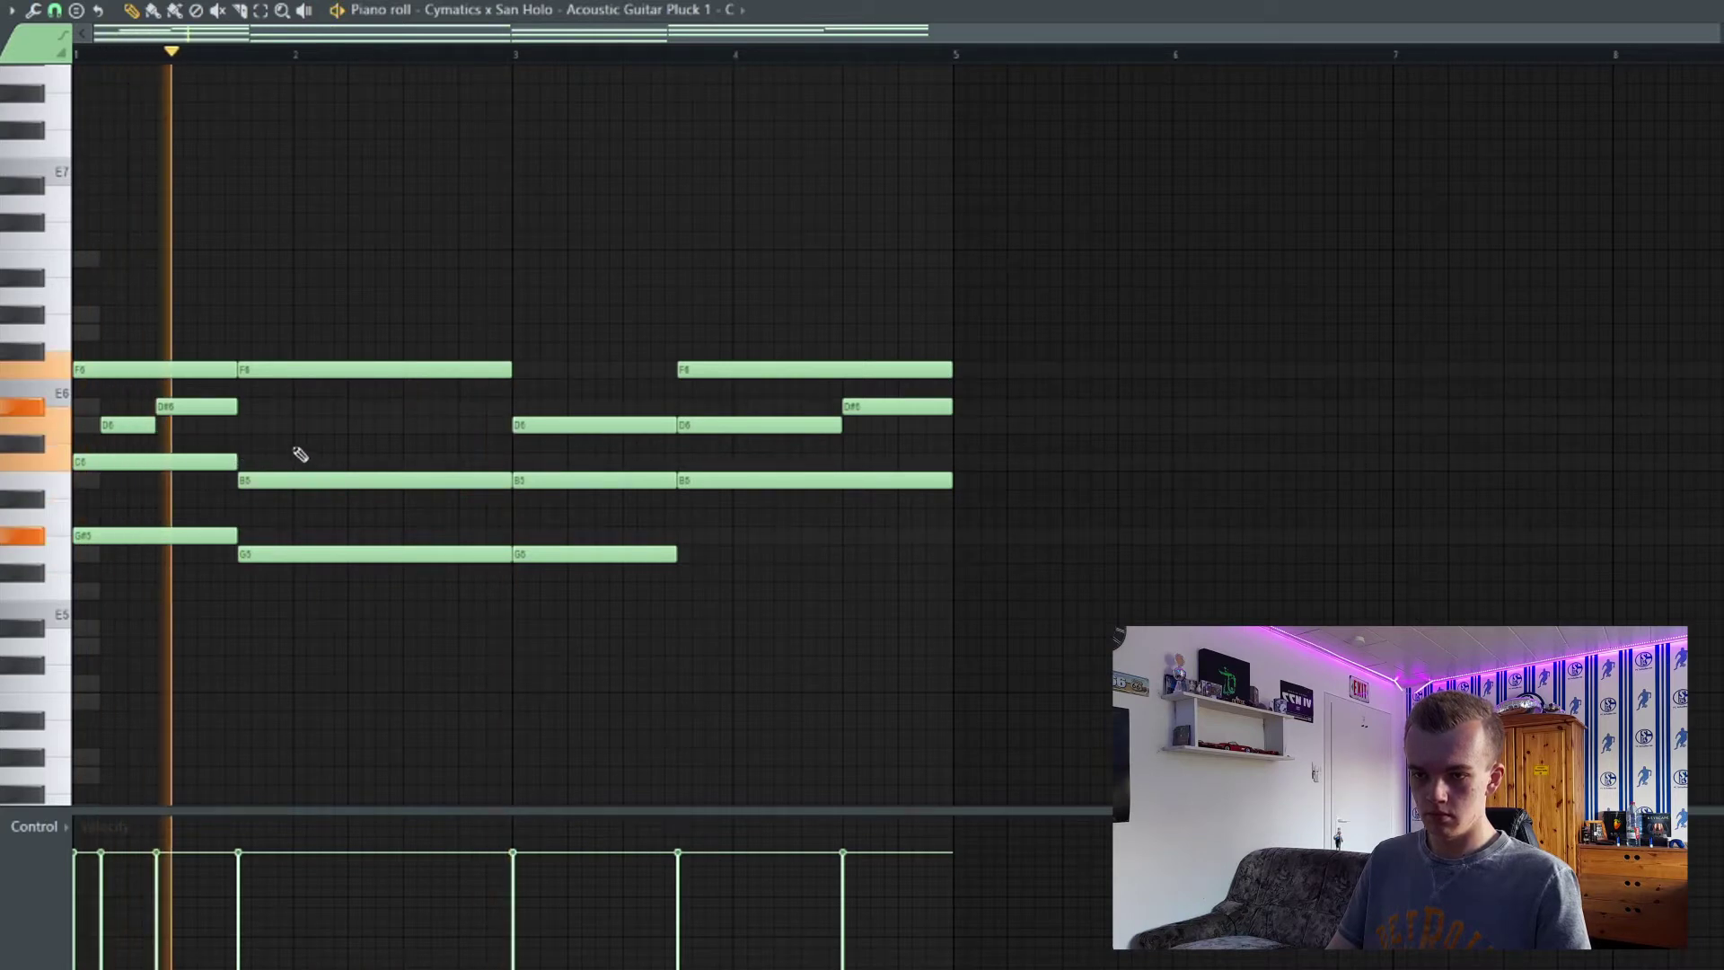
Add a short rising run of C6, D6 and D#6 in the second half of bar 2 and play it back.
left_click(353, 444)
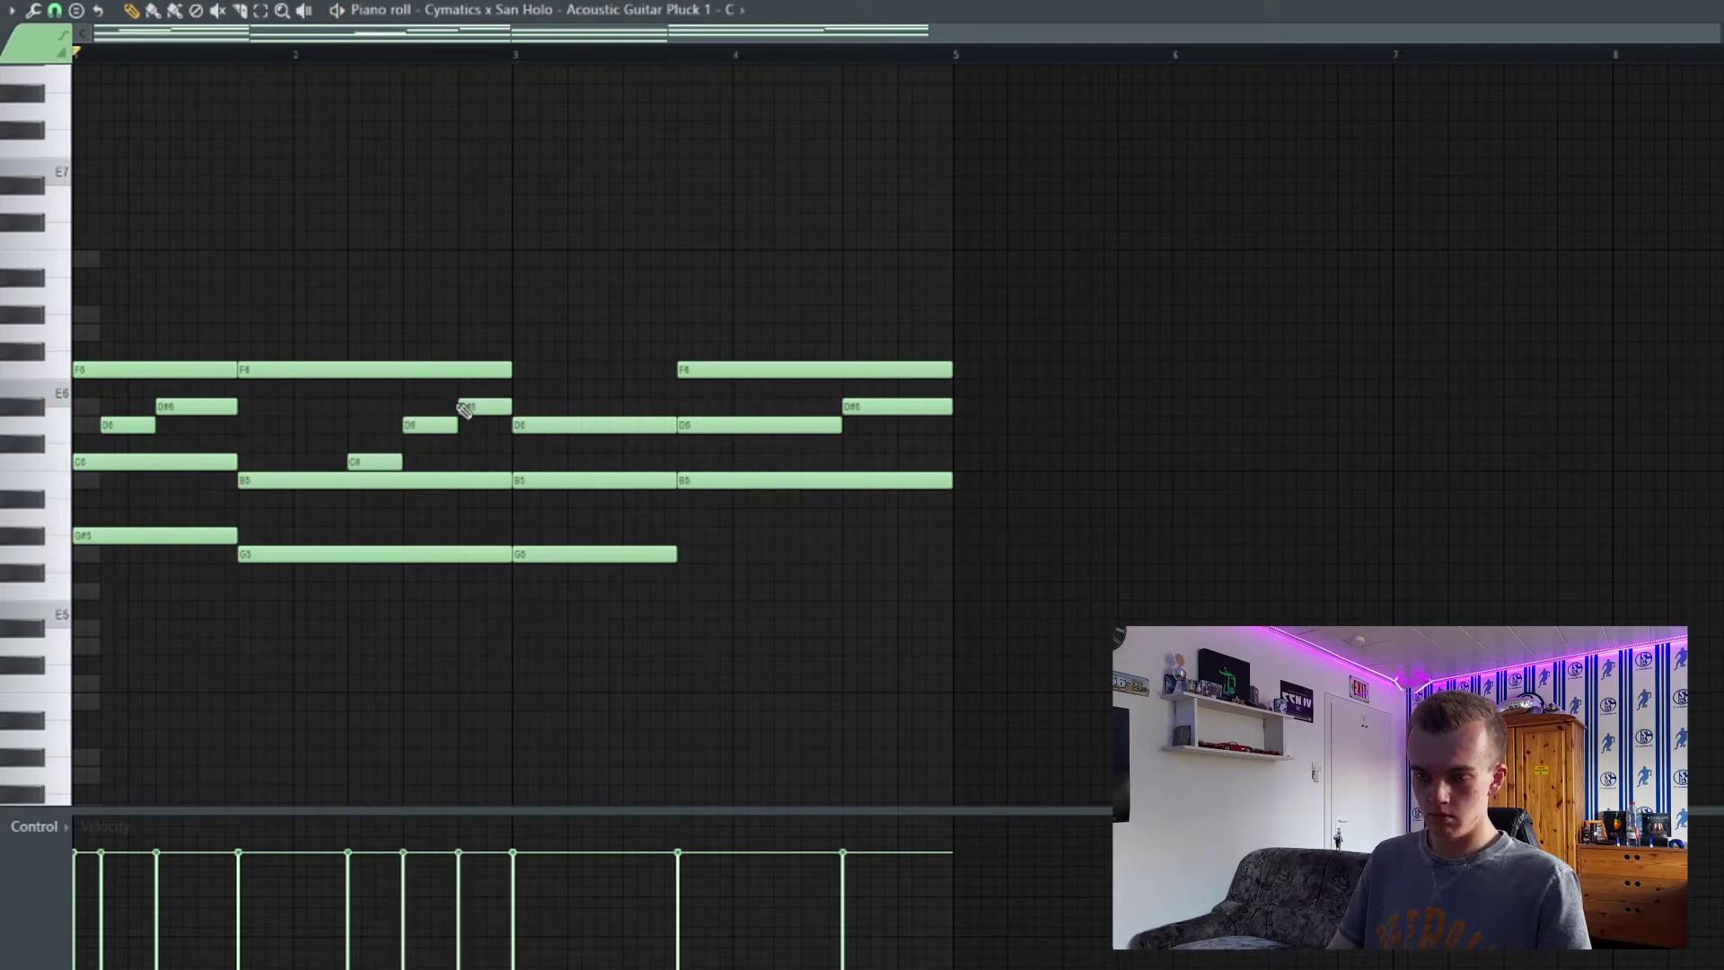
key("space")
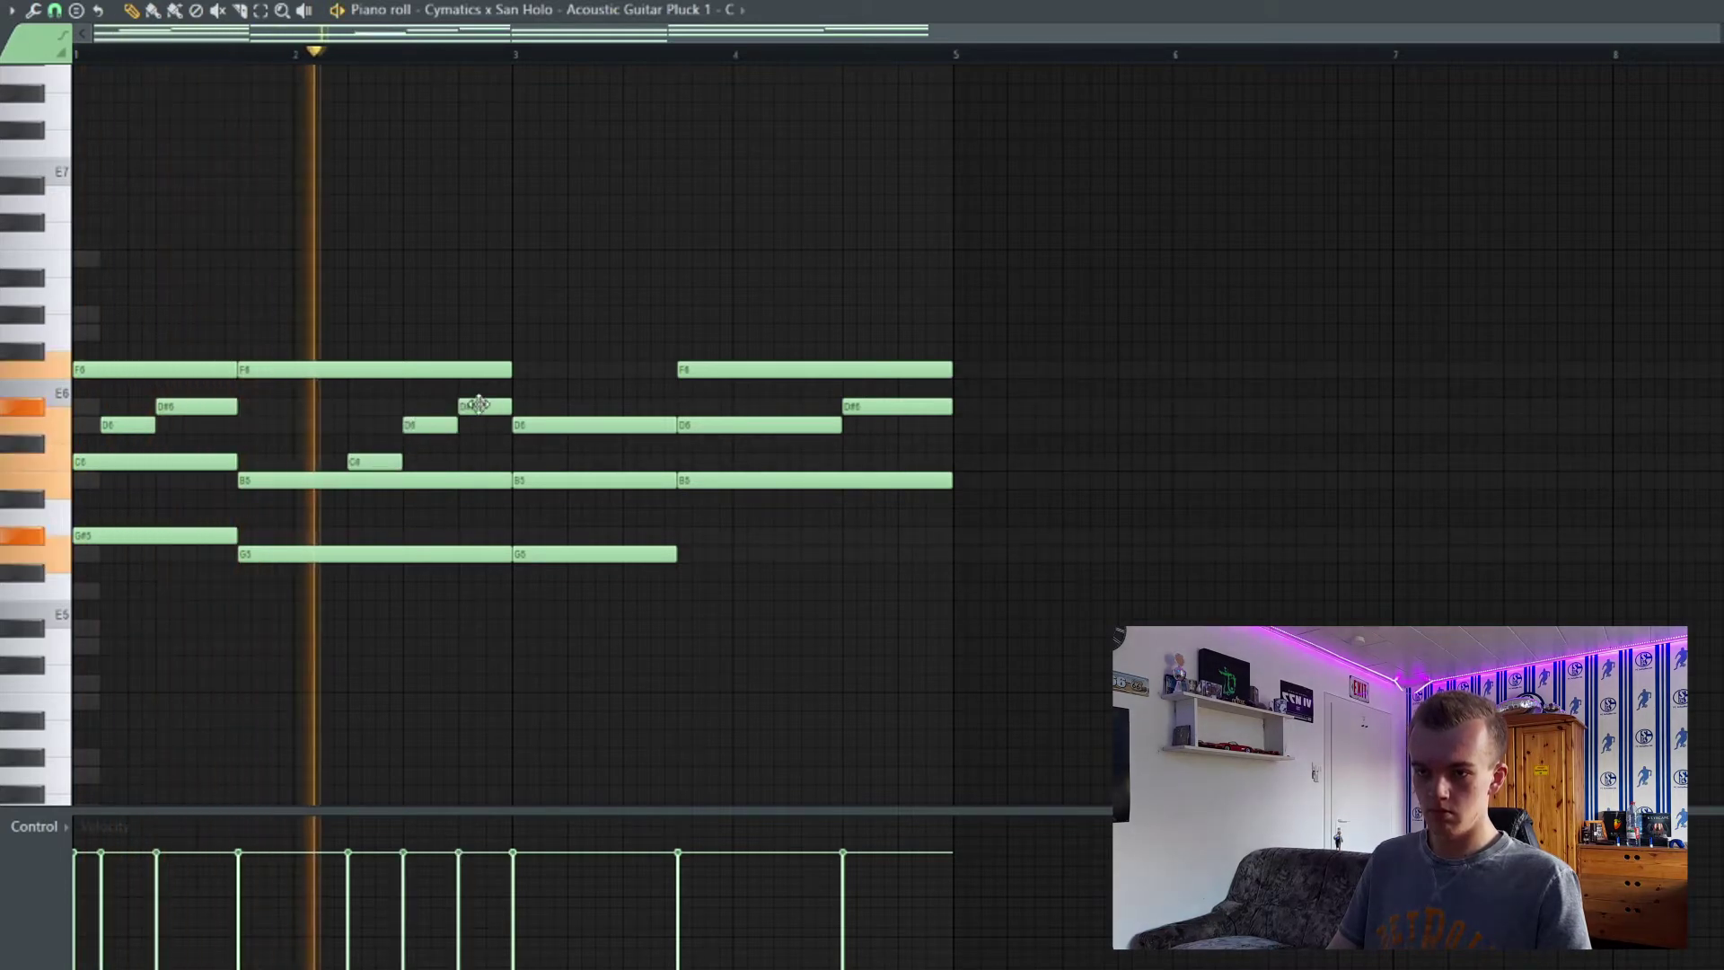
key("space")
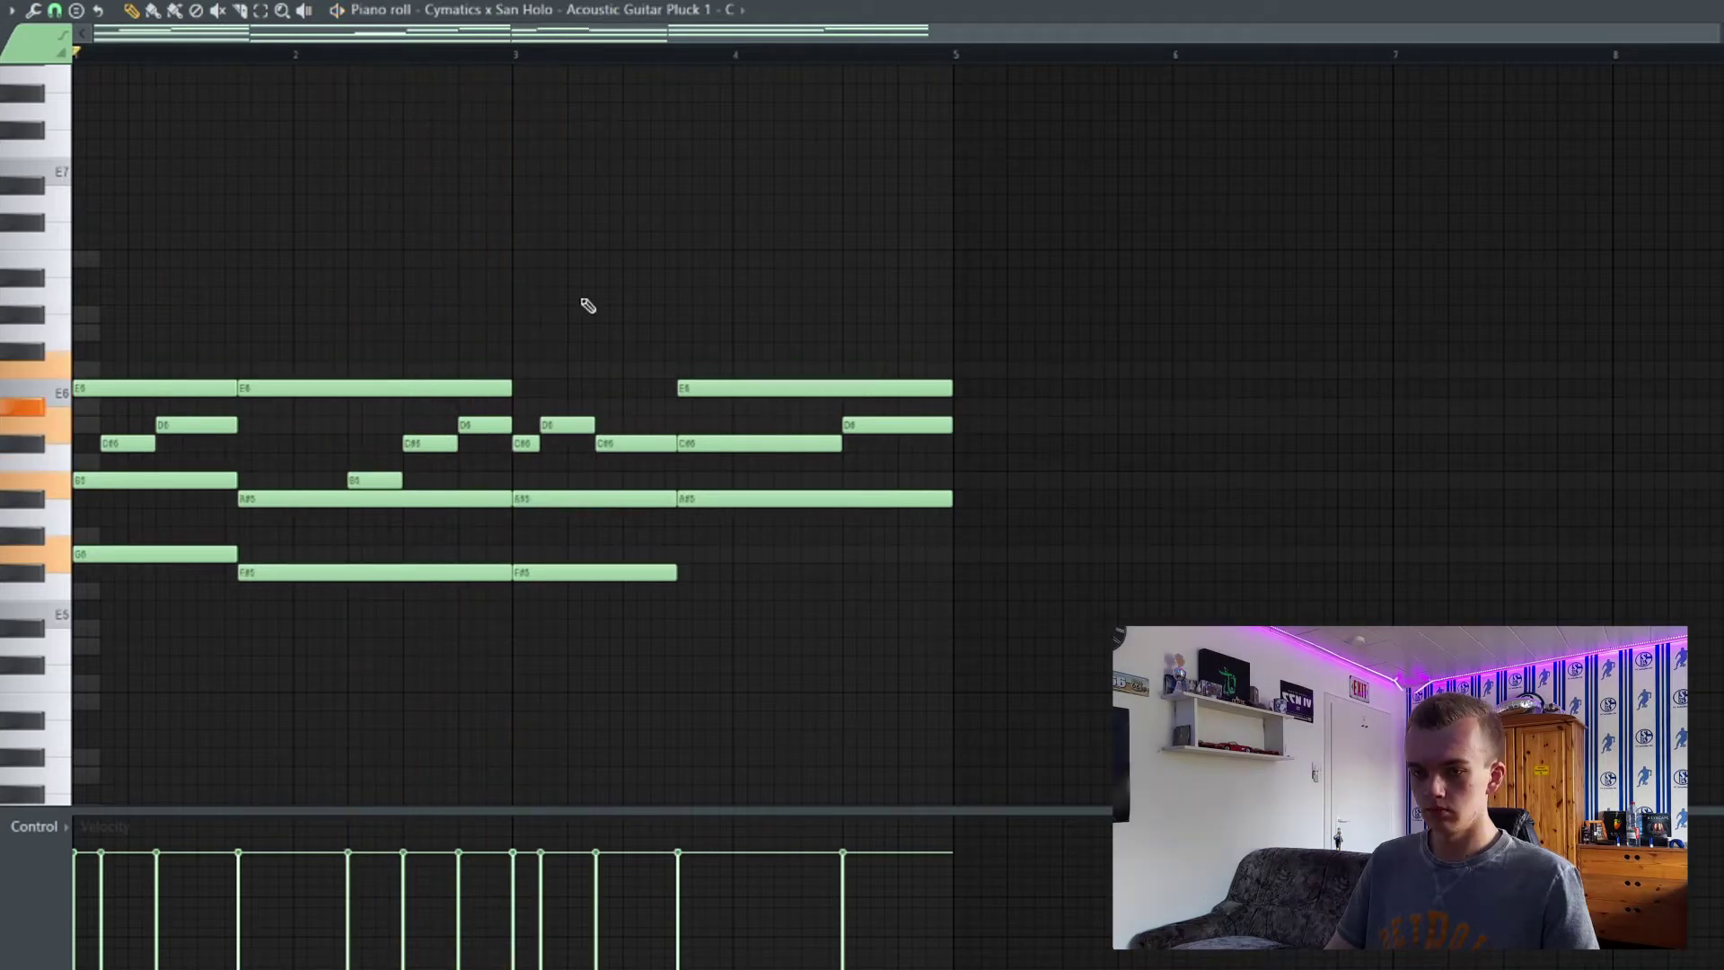
Transpose all the notes down one semitone and play the pattern.
key("shift+Down")
key("space")
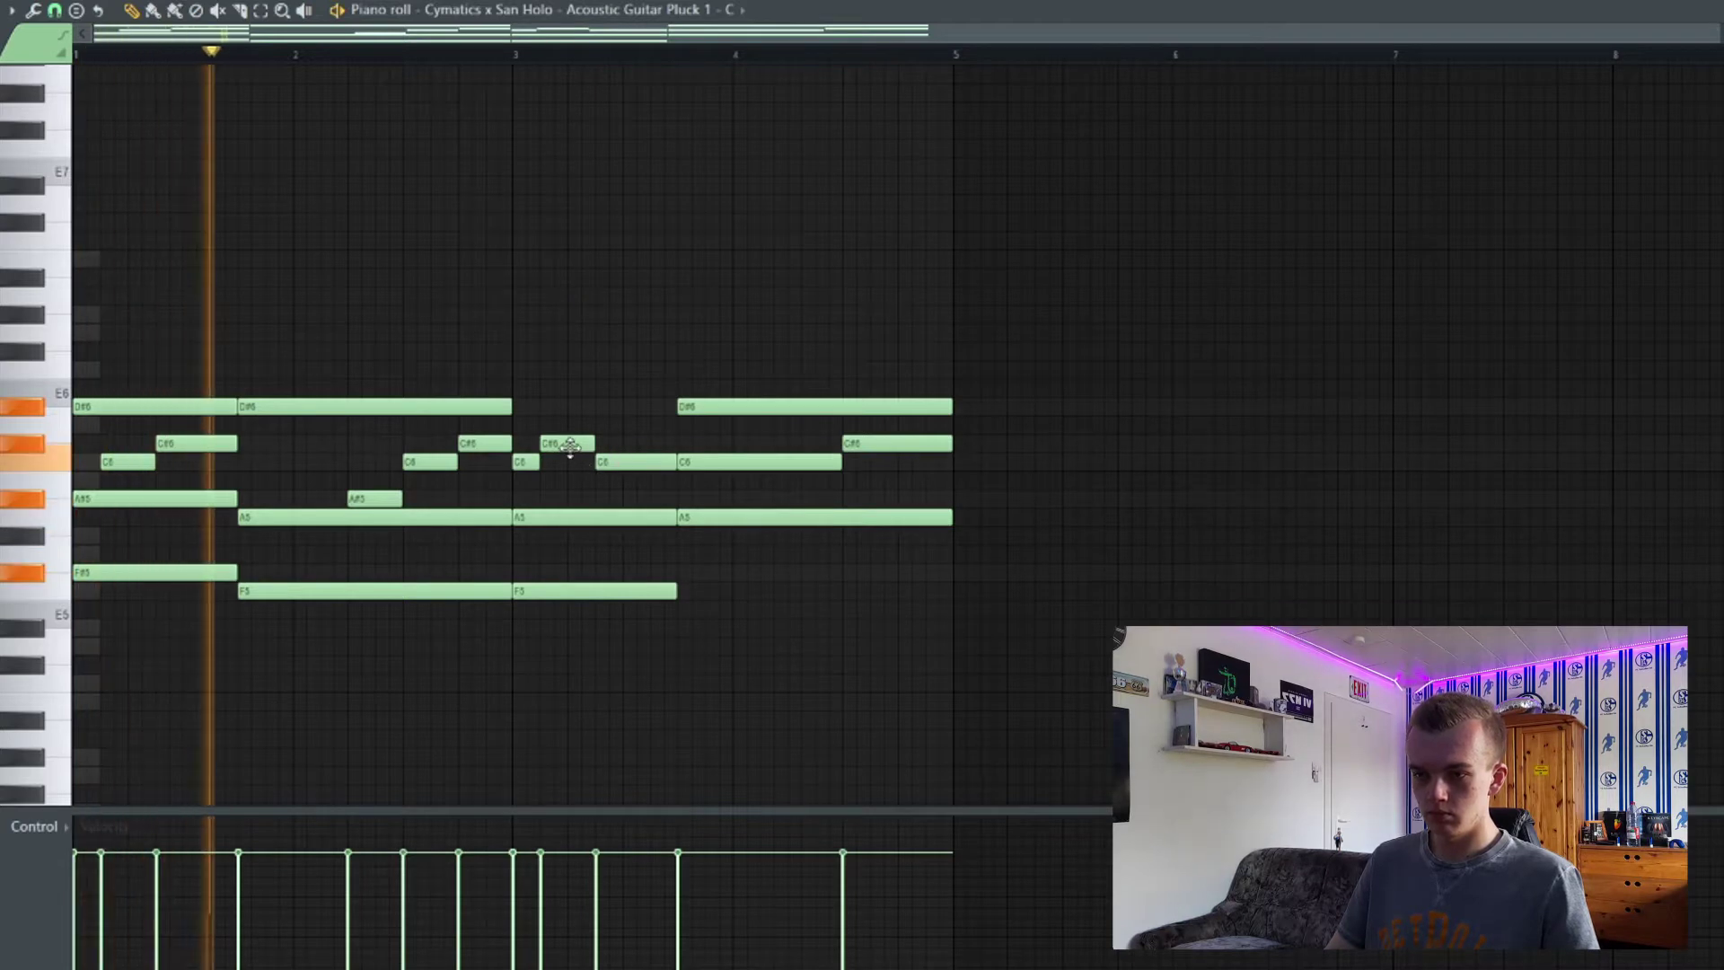
In bar 3, raise the second and third melody notes to D#6 and C#6, and lengthen the first C6 up to the C#6.
left_click_drag(571, 443, 573, 406)
left_click_drag(626, 461, 627, 441)
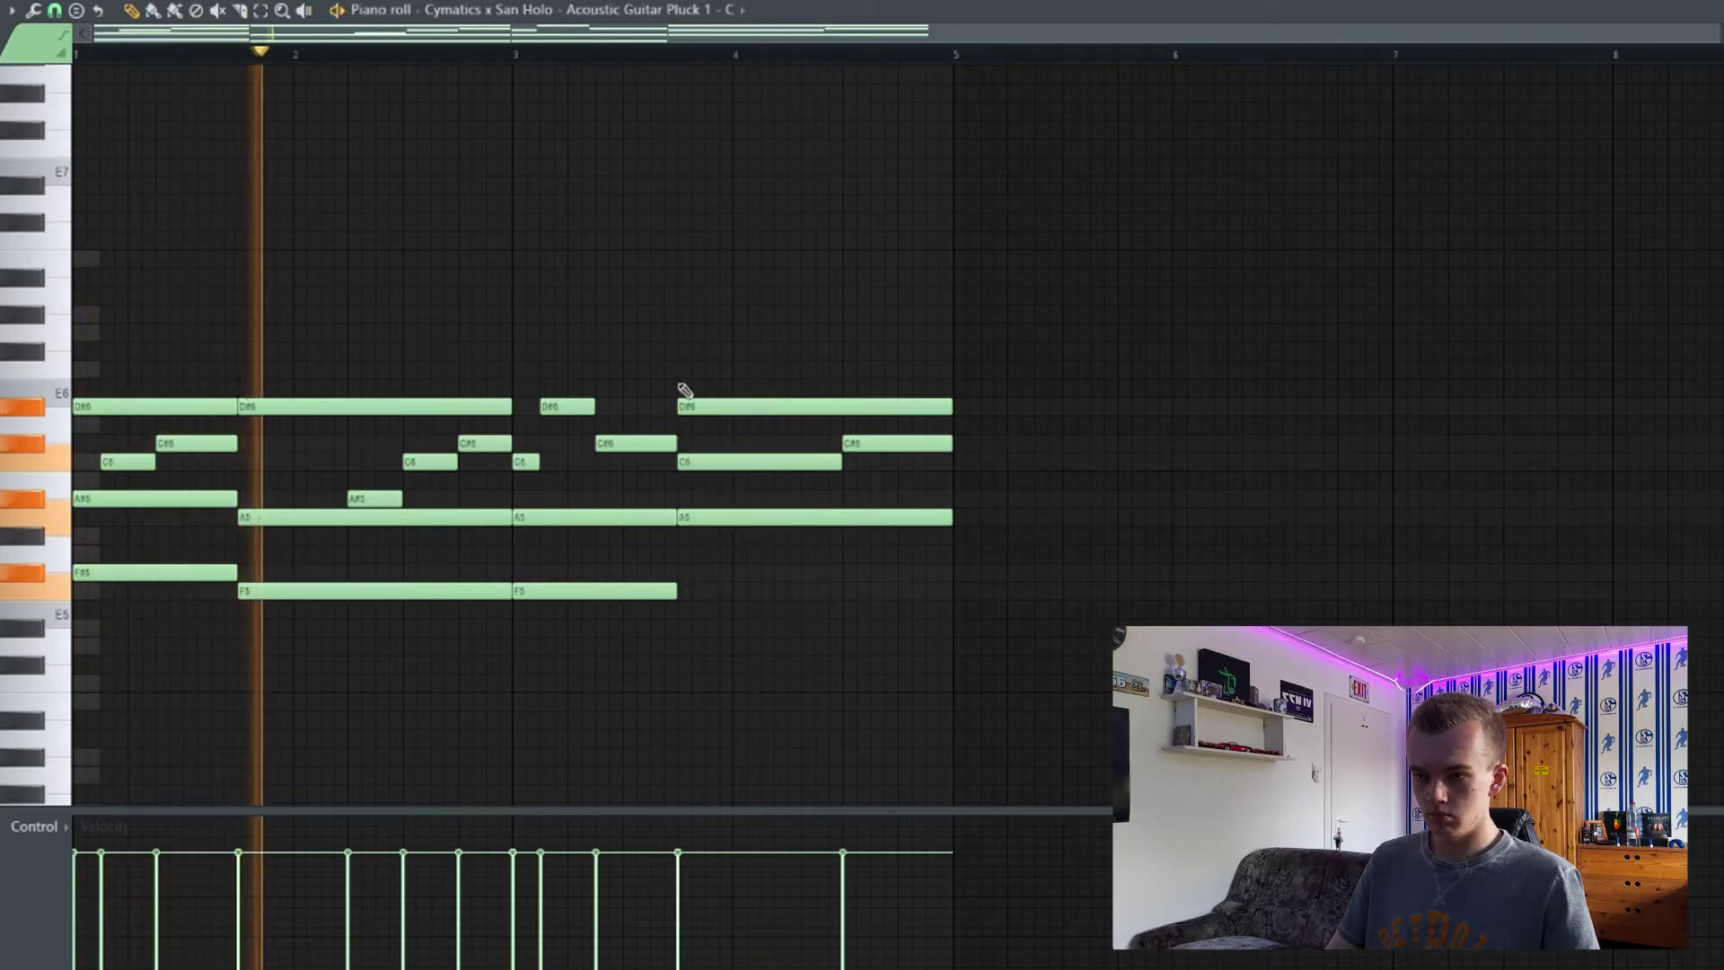
left_click(679, 368)
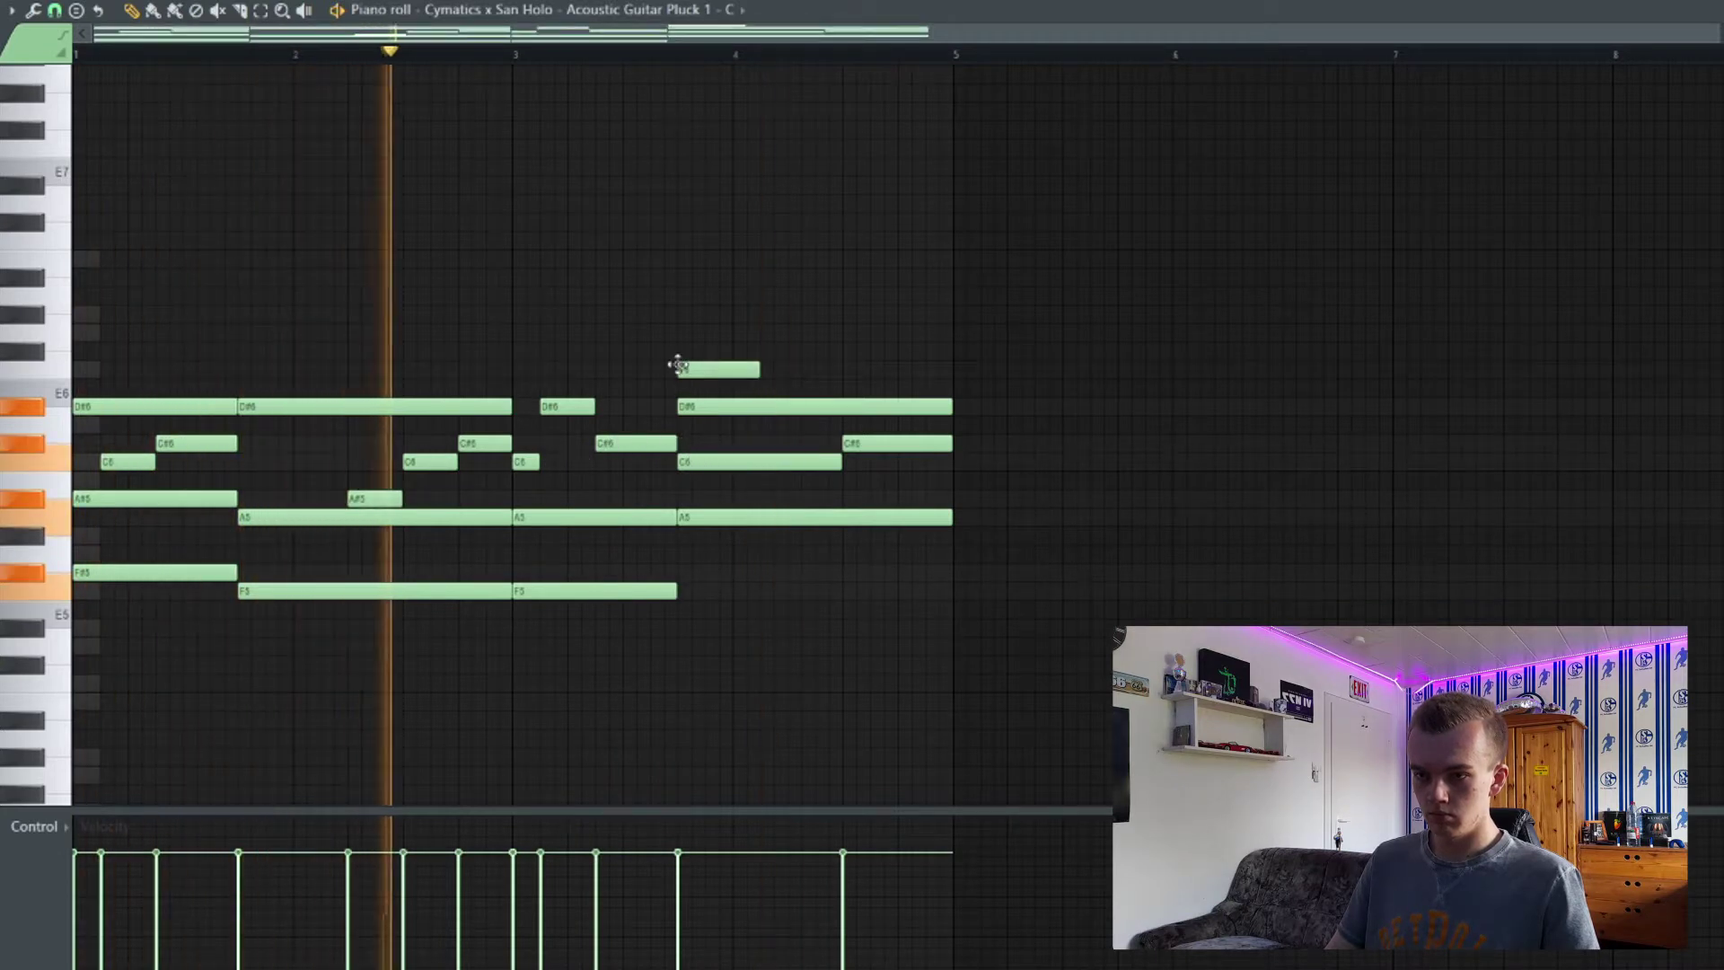
right_click(730, 370)
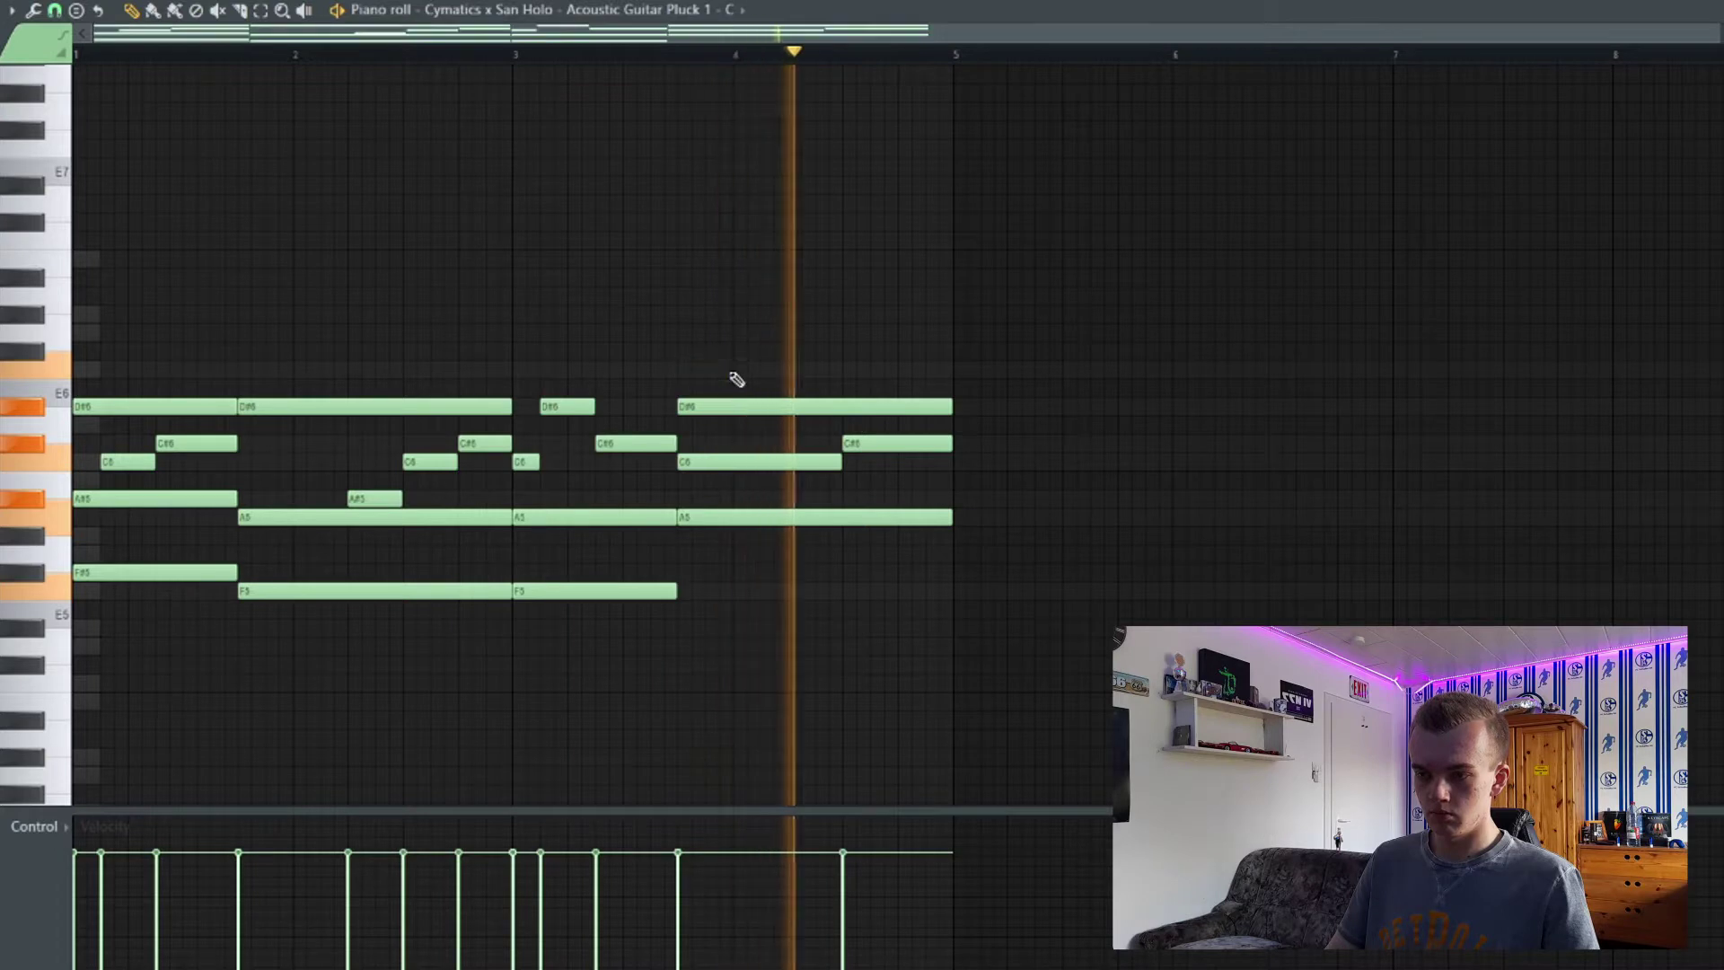
left_click_drag(537, 462, 594, 463)
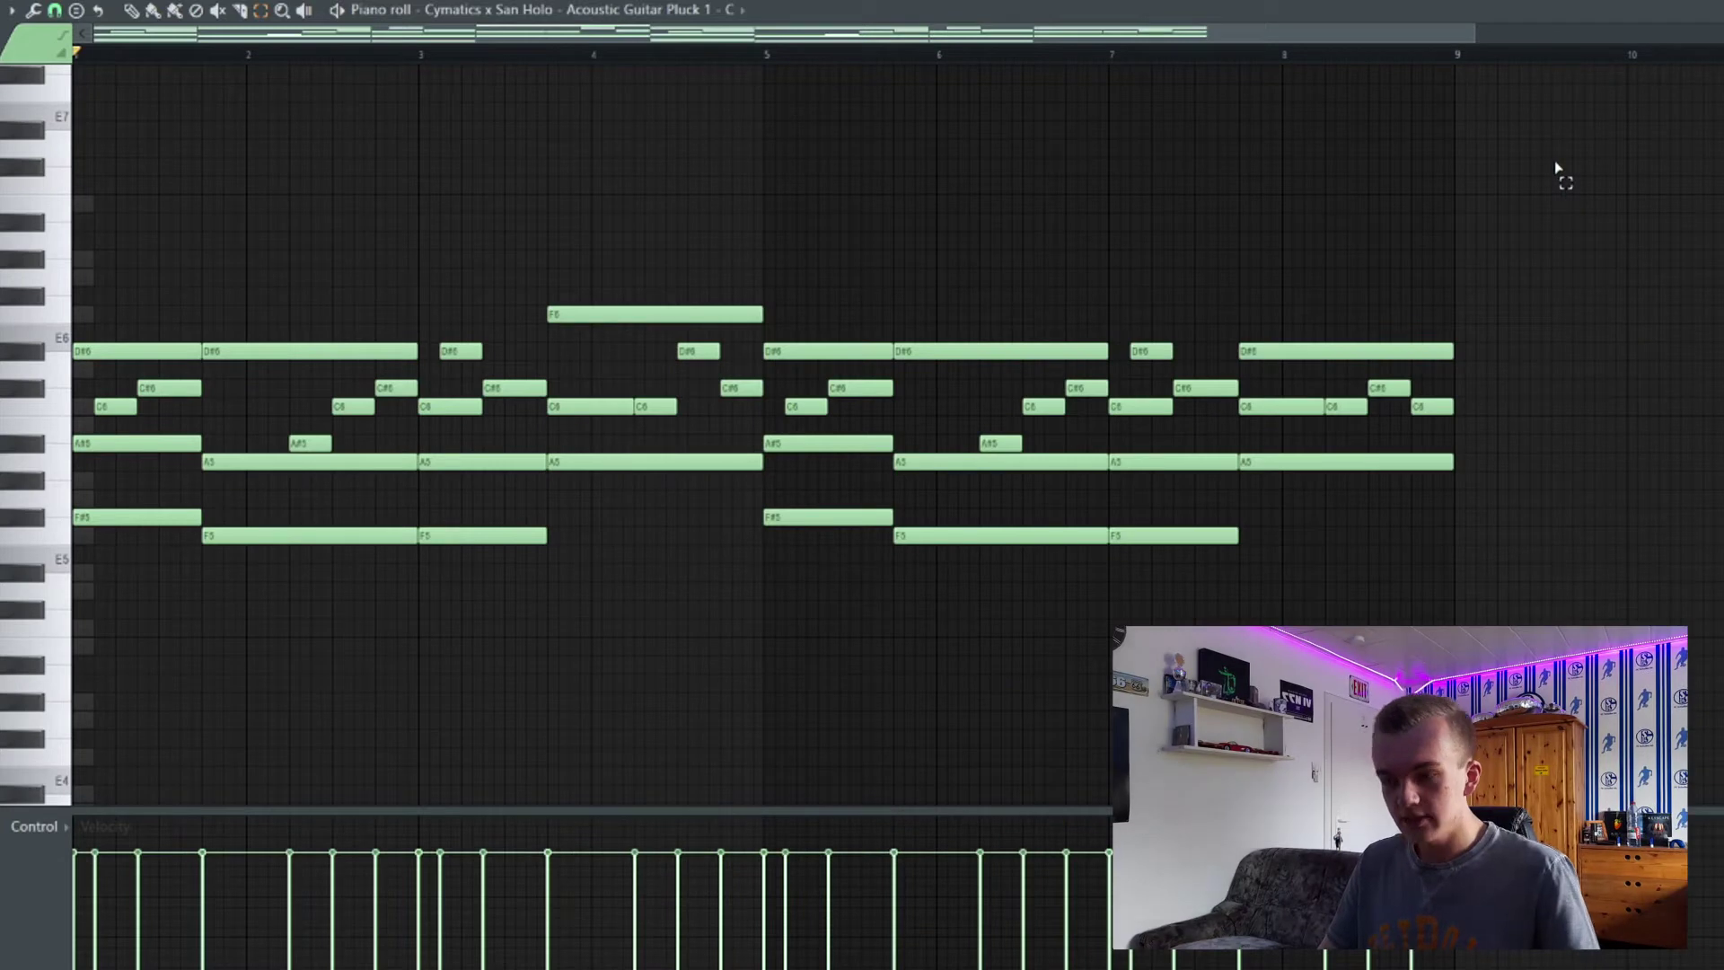
Strum the chord notes and randomize the velocity levels of the whole pattern.
key("alt+s")
left_click(959, 542)
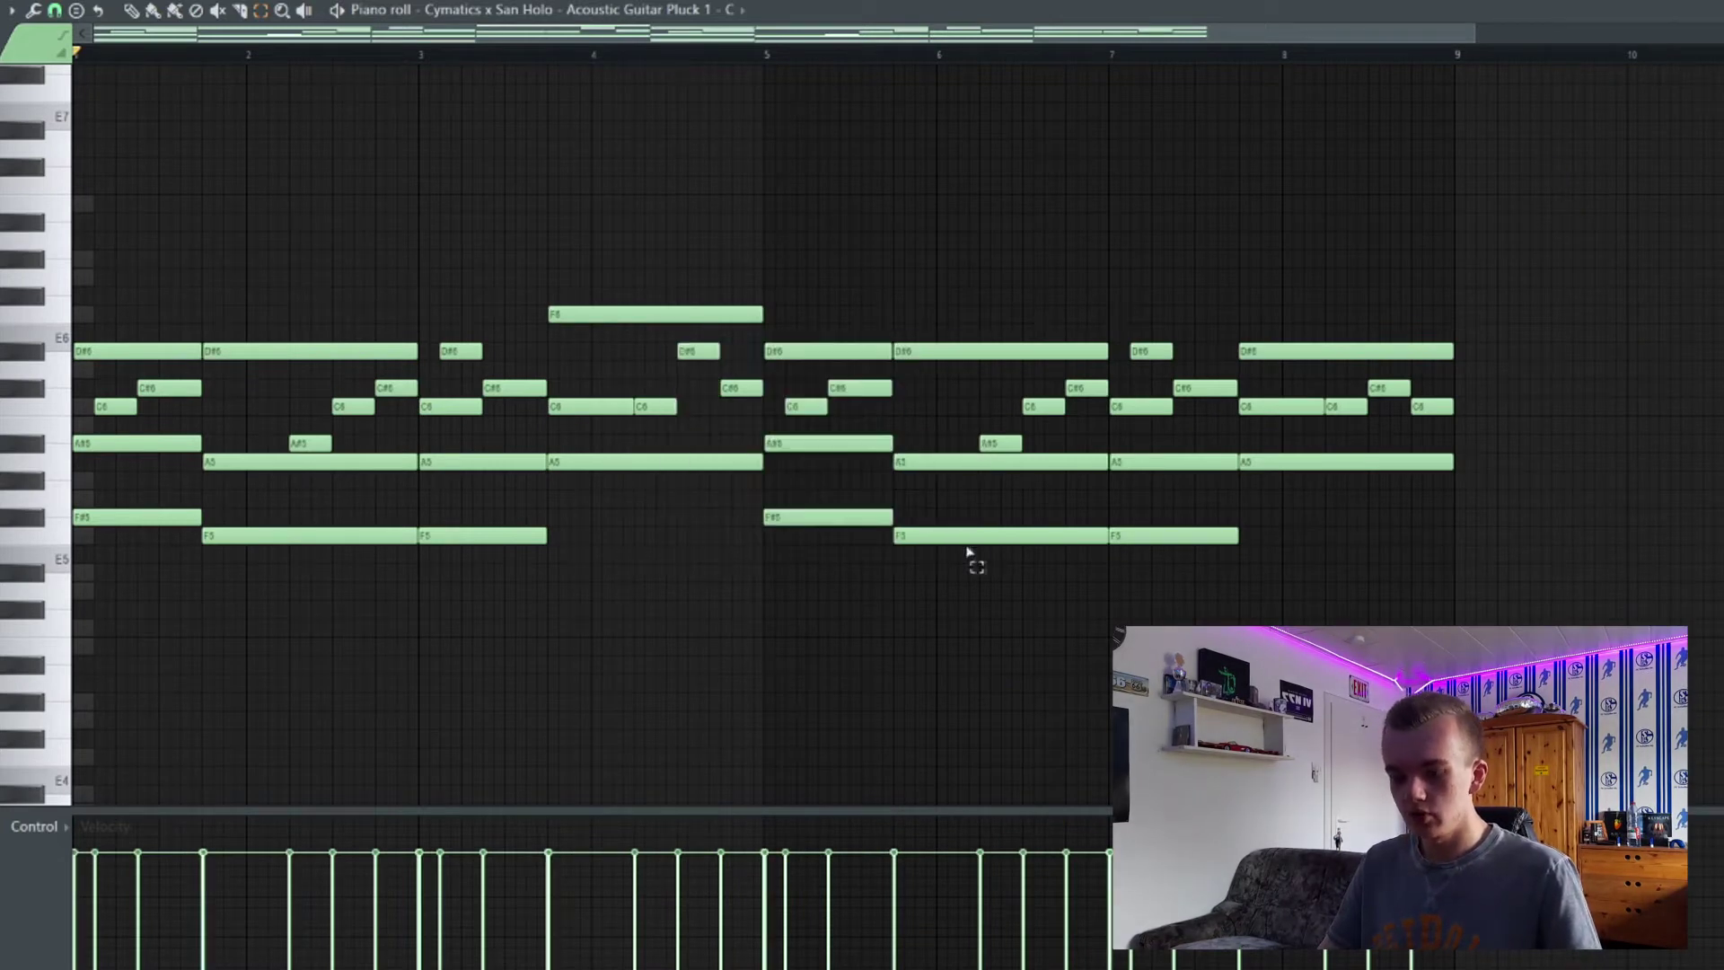
key("alt+r")
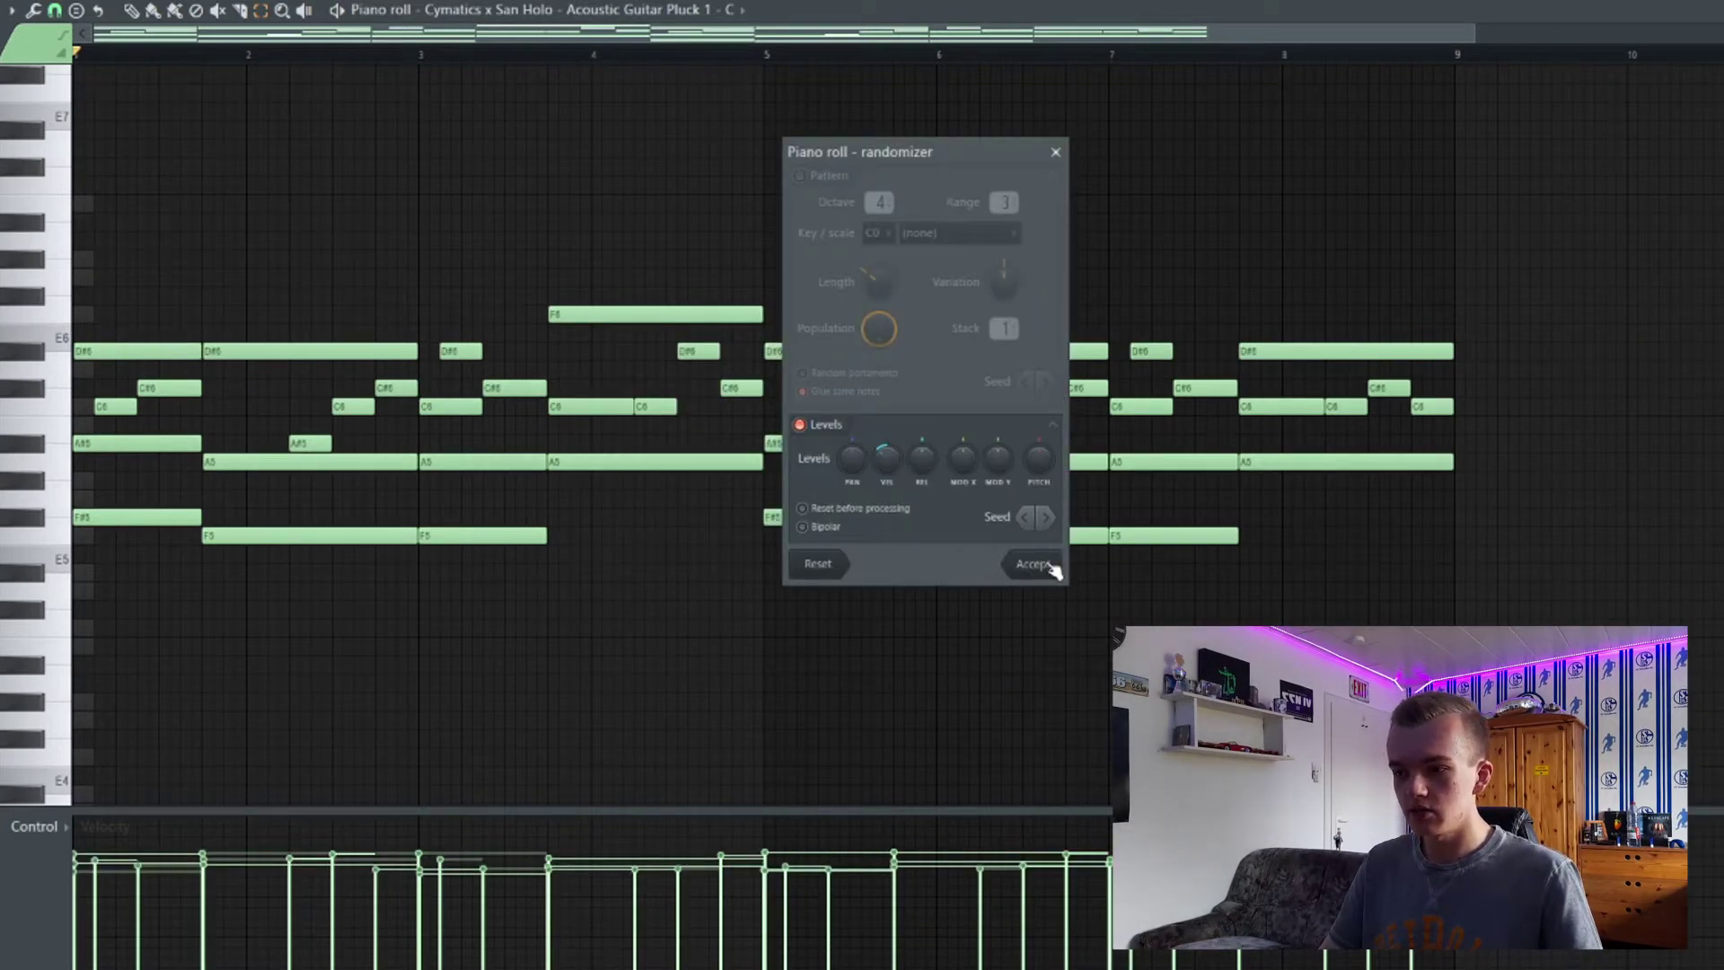
left_click(1033, 564)
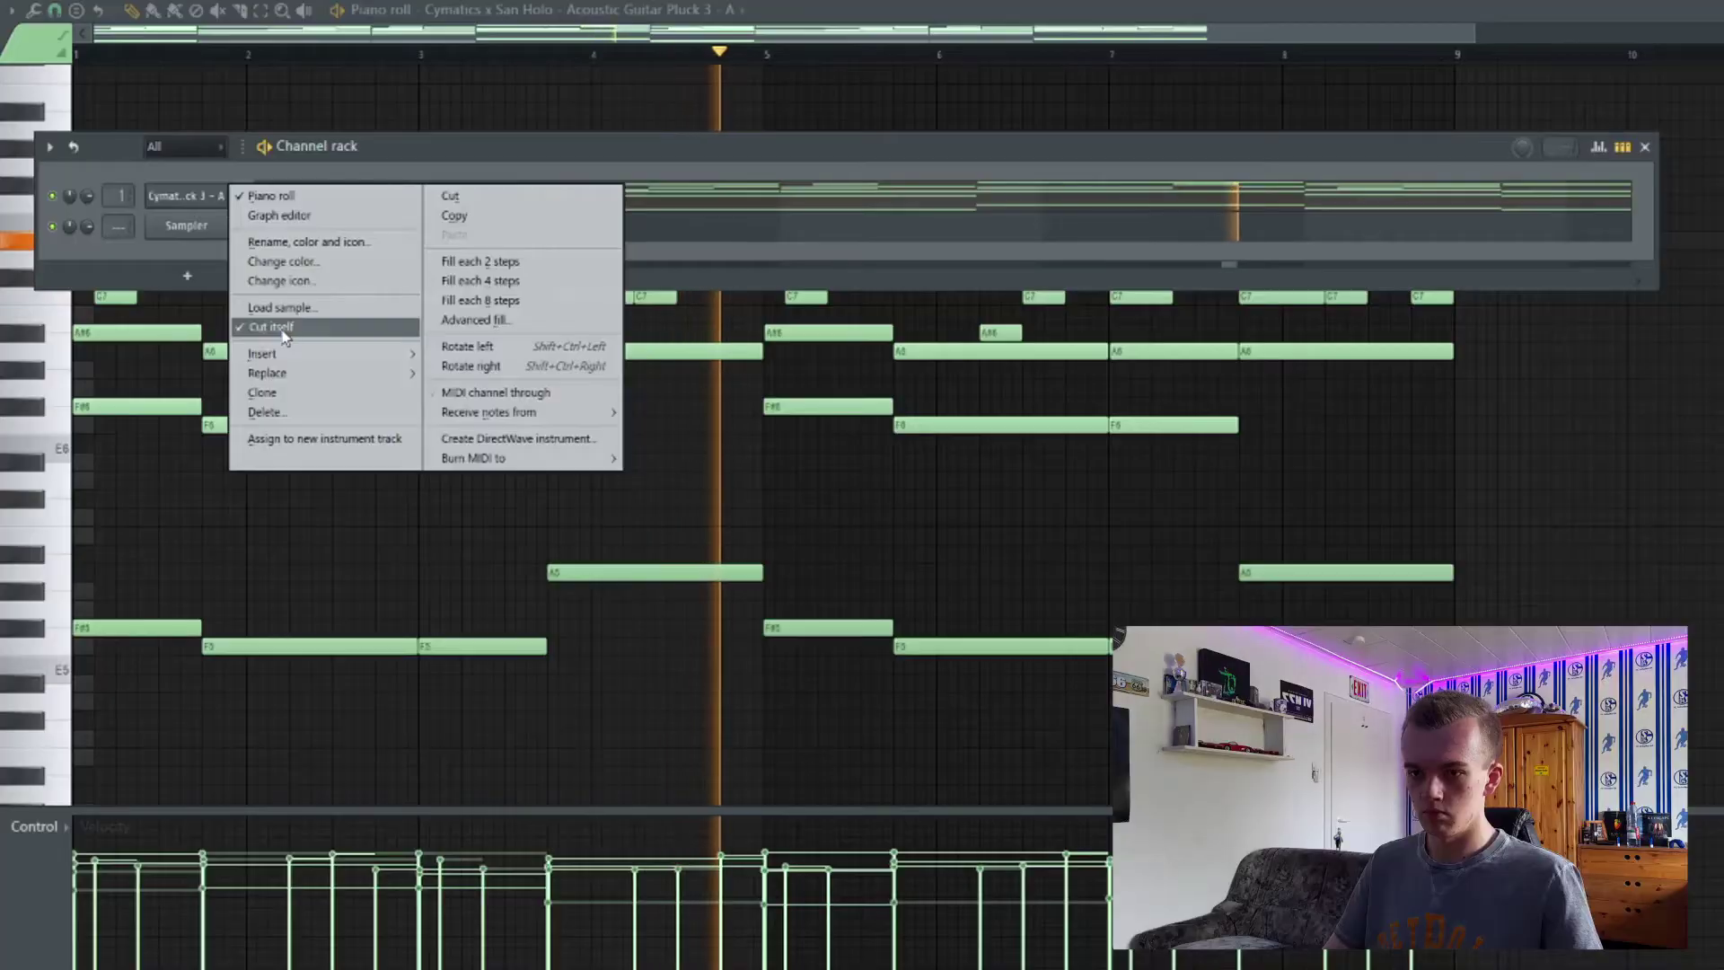
Disable the Cut itself option on the Acoustic Guitar Pluck 3 channel.
left_click(282, 346)
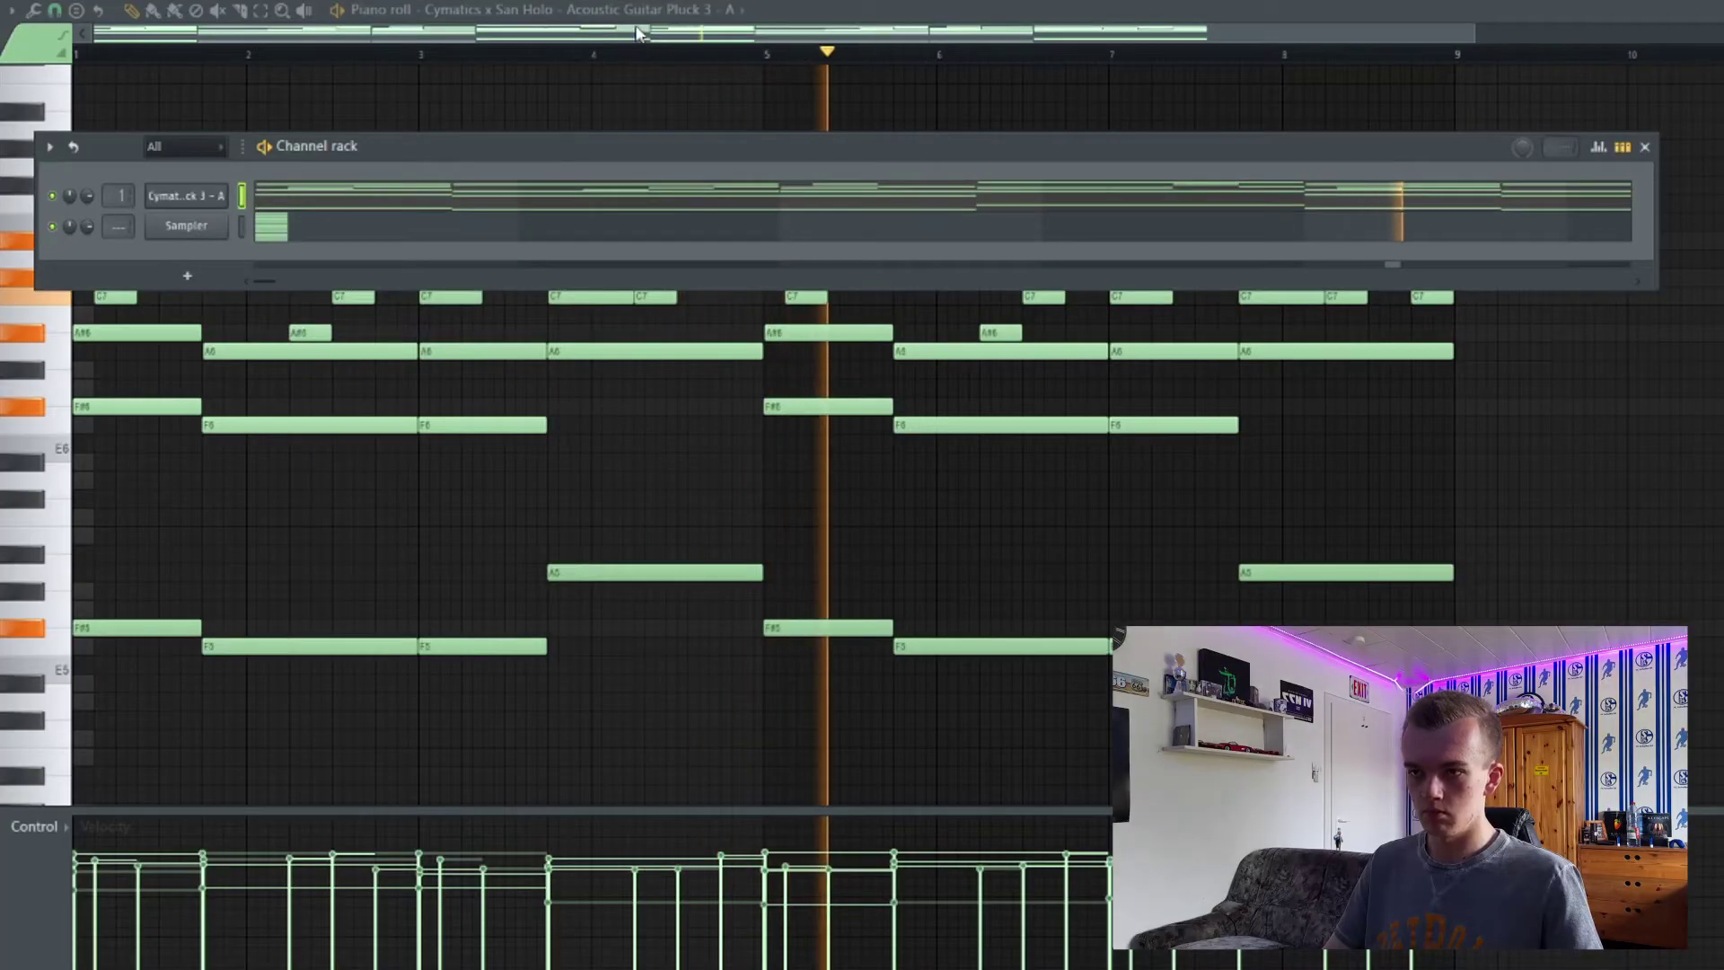
left_click(1005, 1)
key("F9")
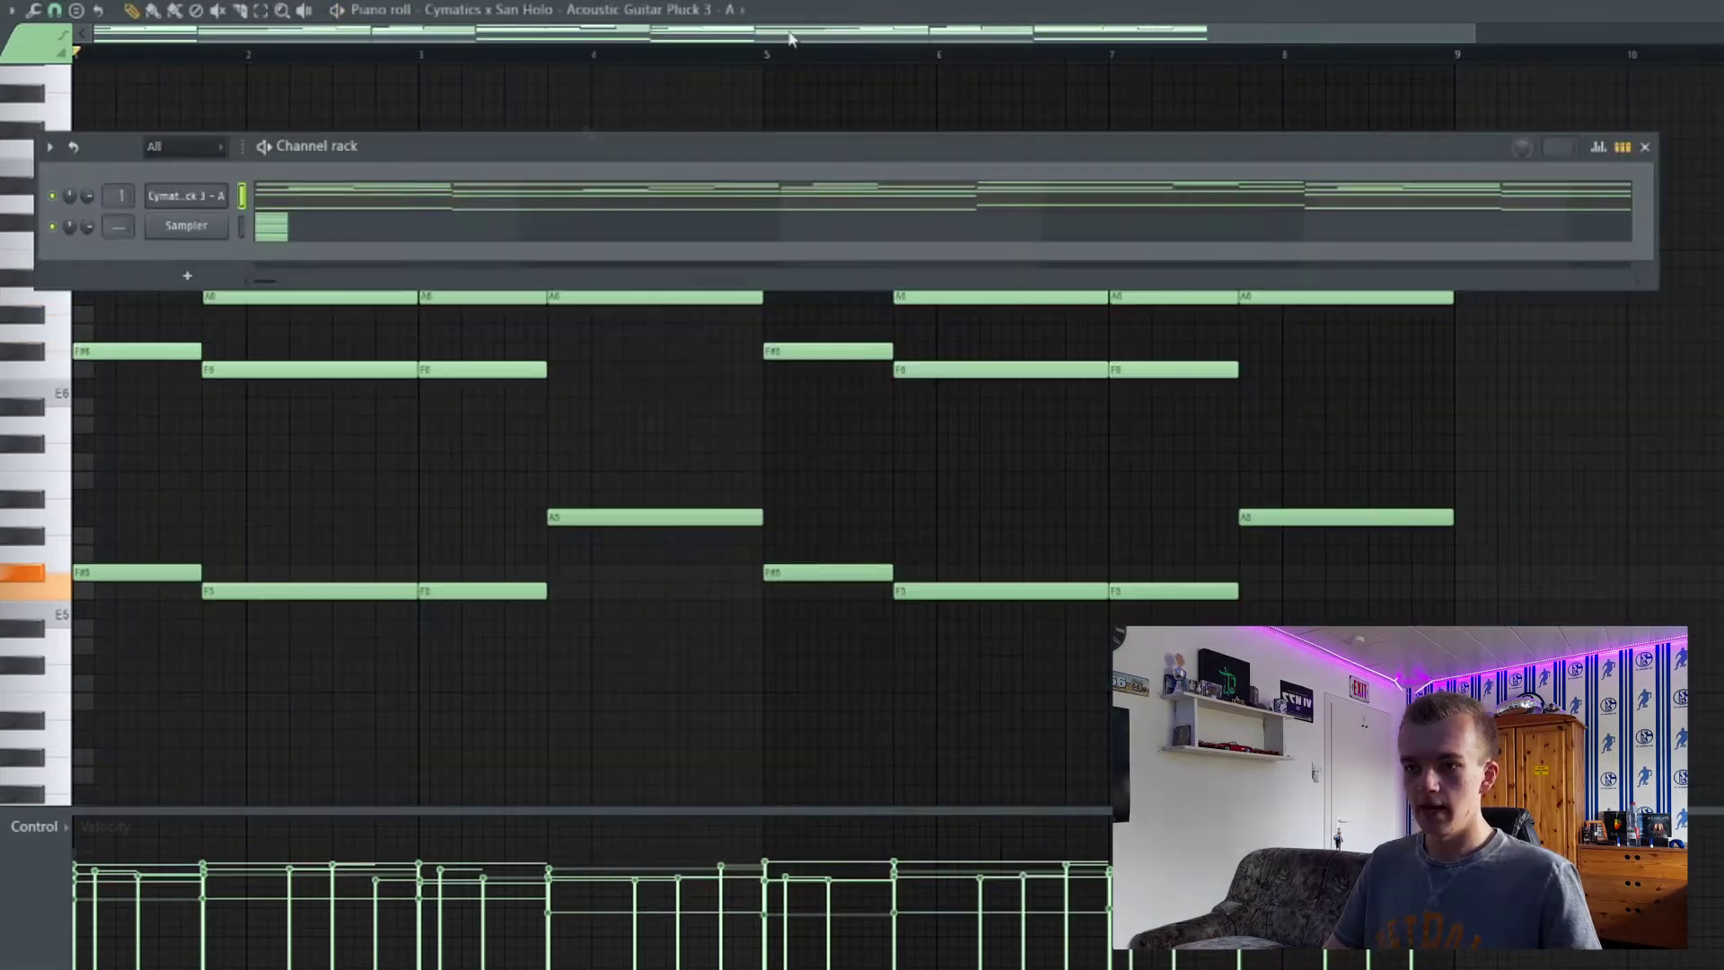
Copy the notes of the guitar pluck channel and paste them into the Sampler channel.
right_click(221, 195)
left_click(438, 215)
right_click(224, 228)
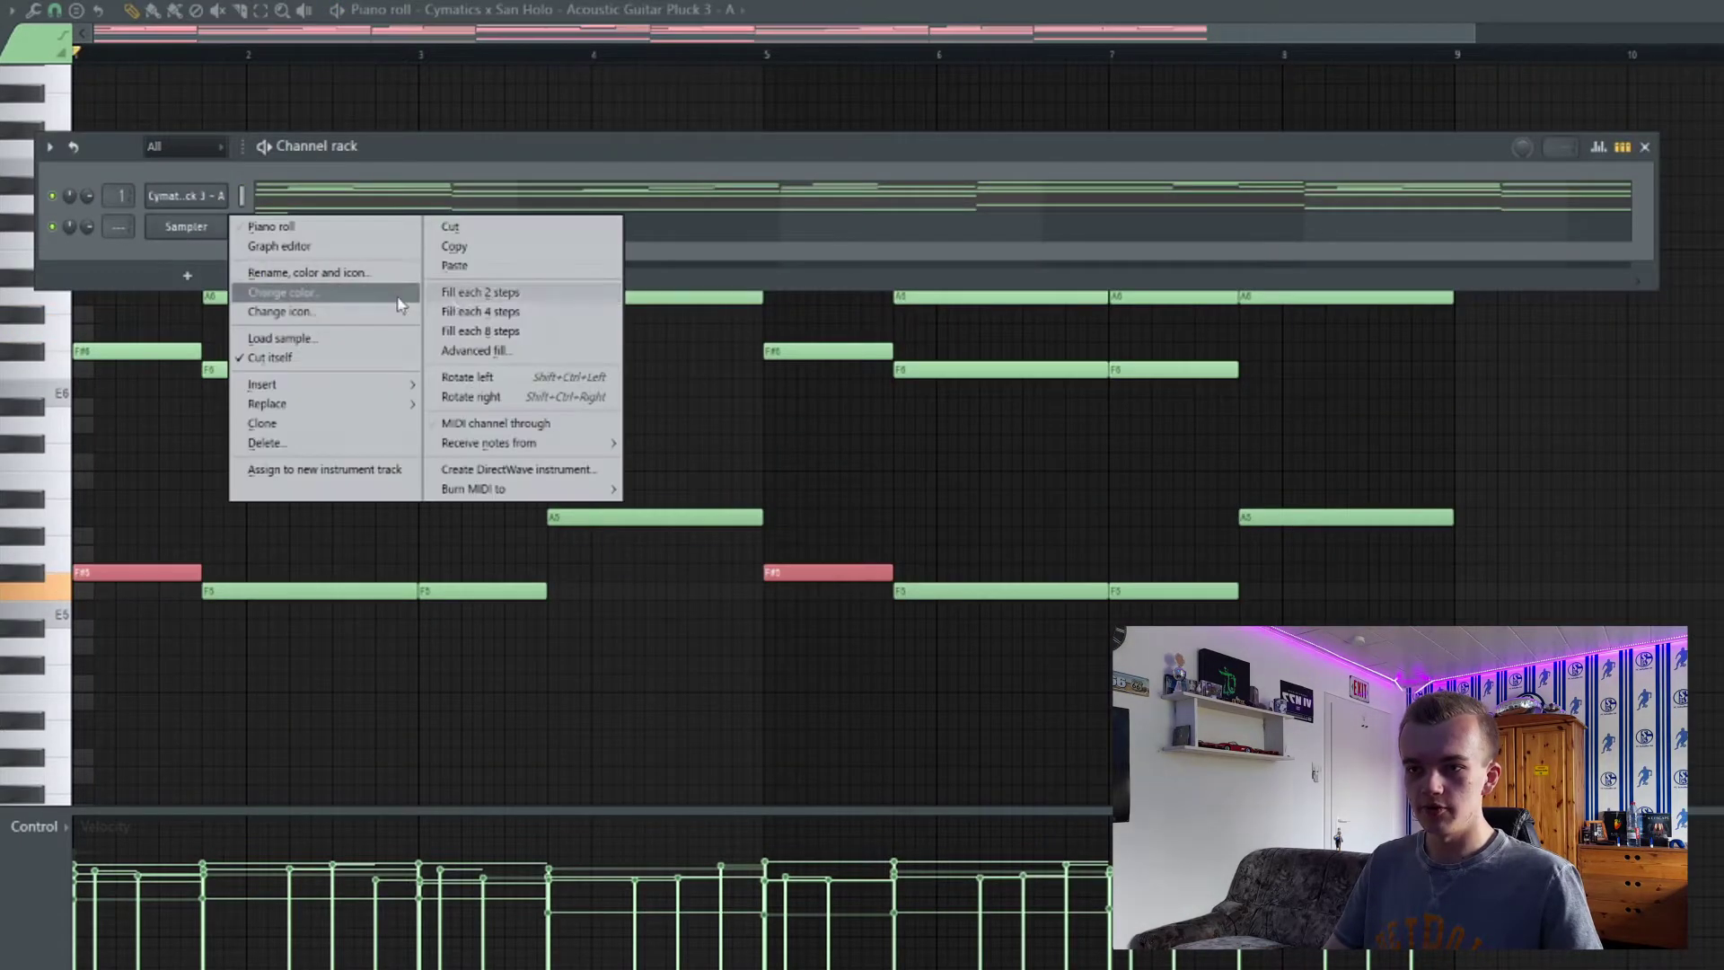
left_click(520, 272)
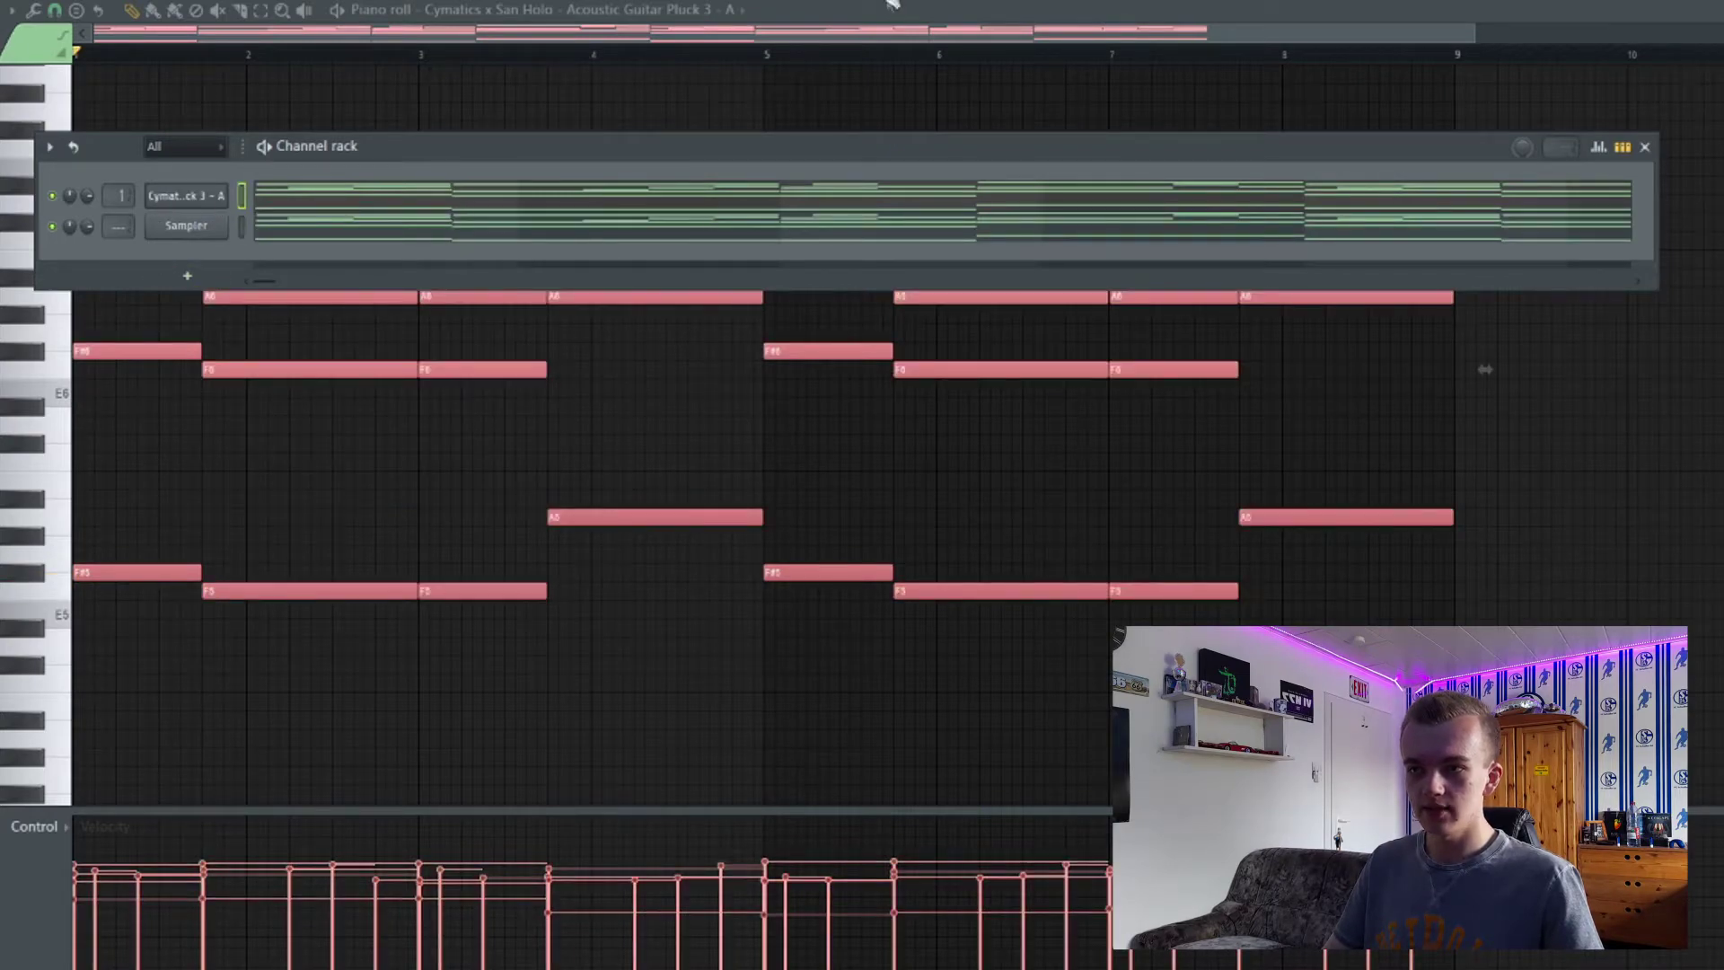
Bring up the mixer and open its options menu.
key("F9")
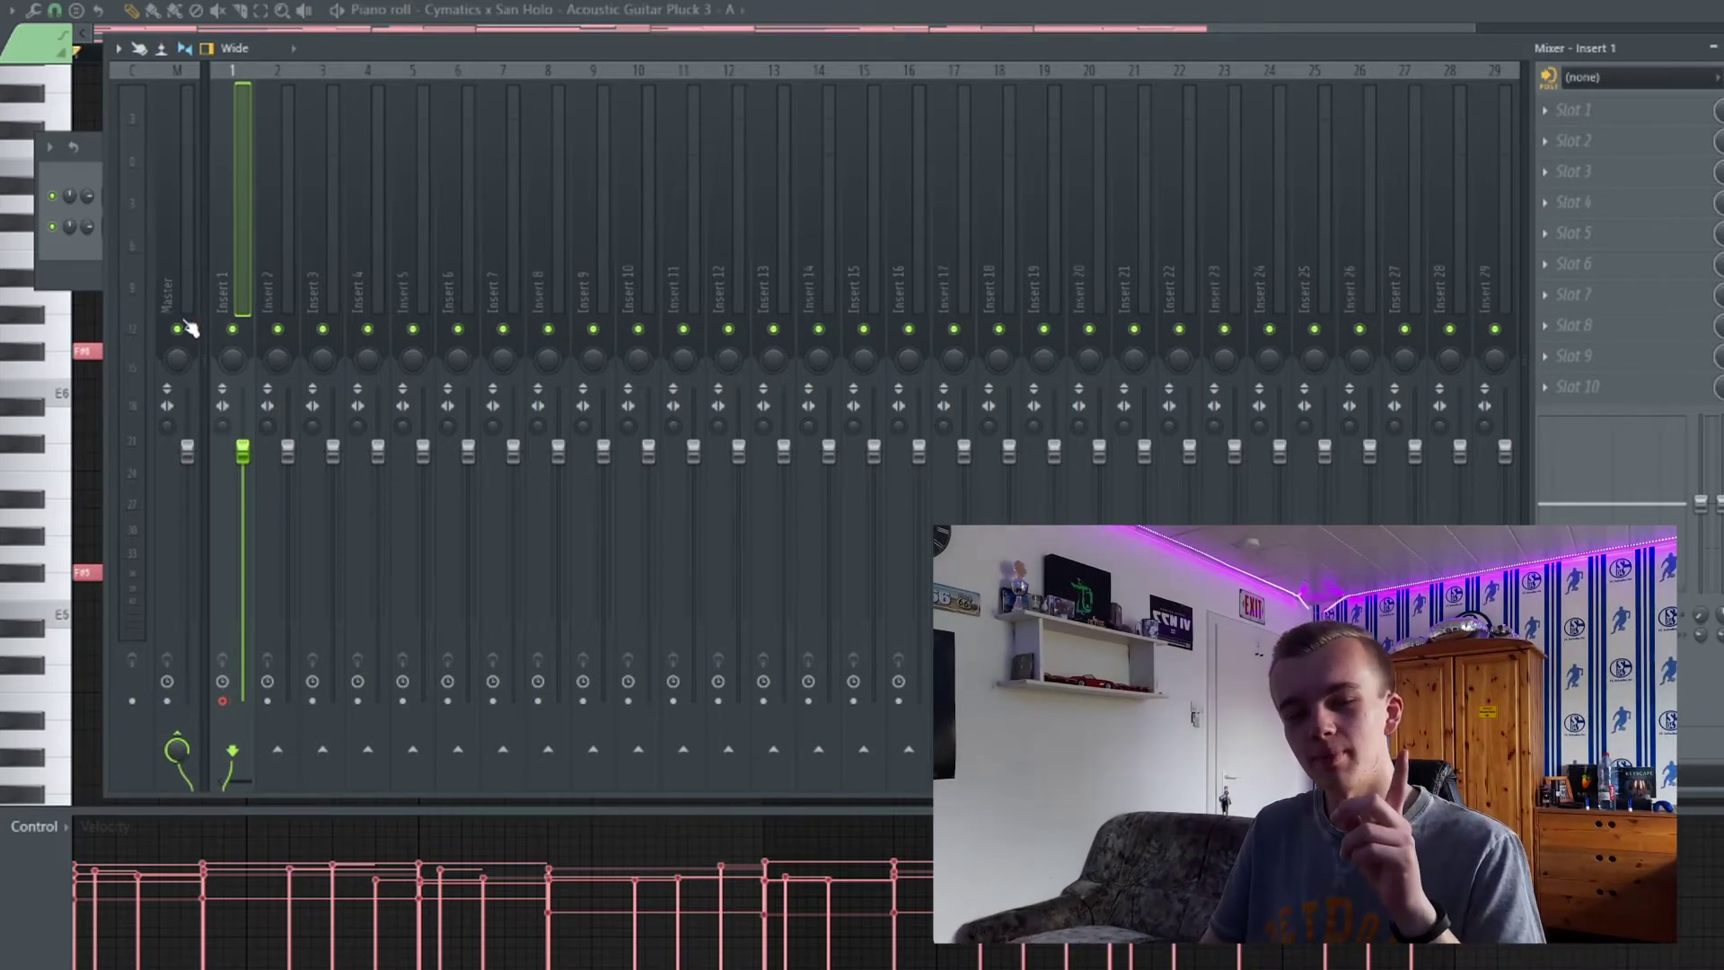
left_click(116, 50)
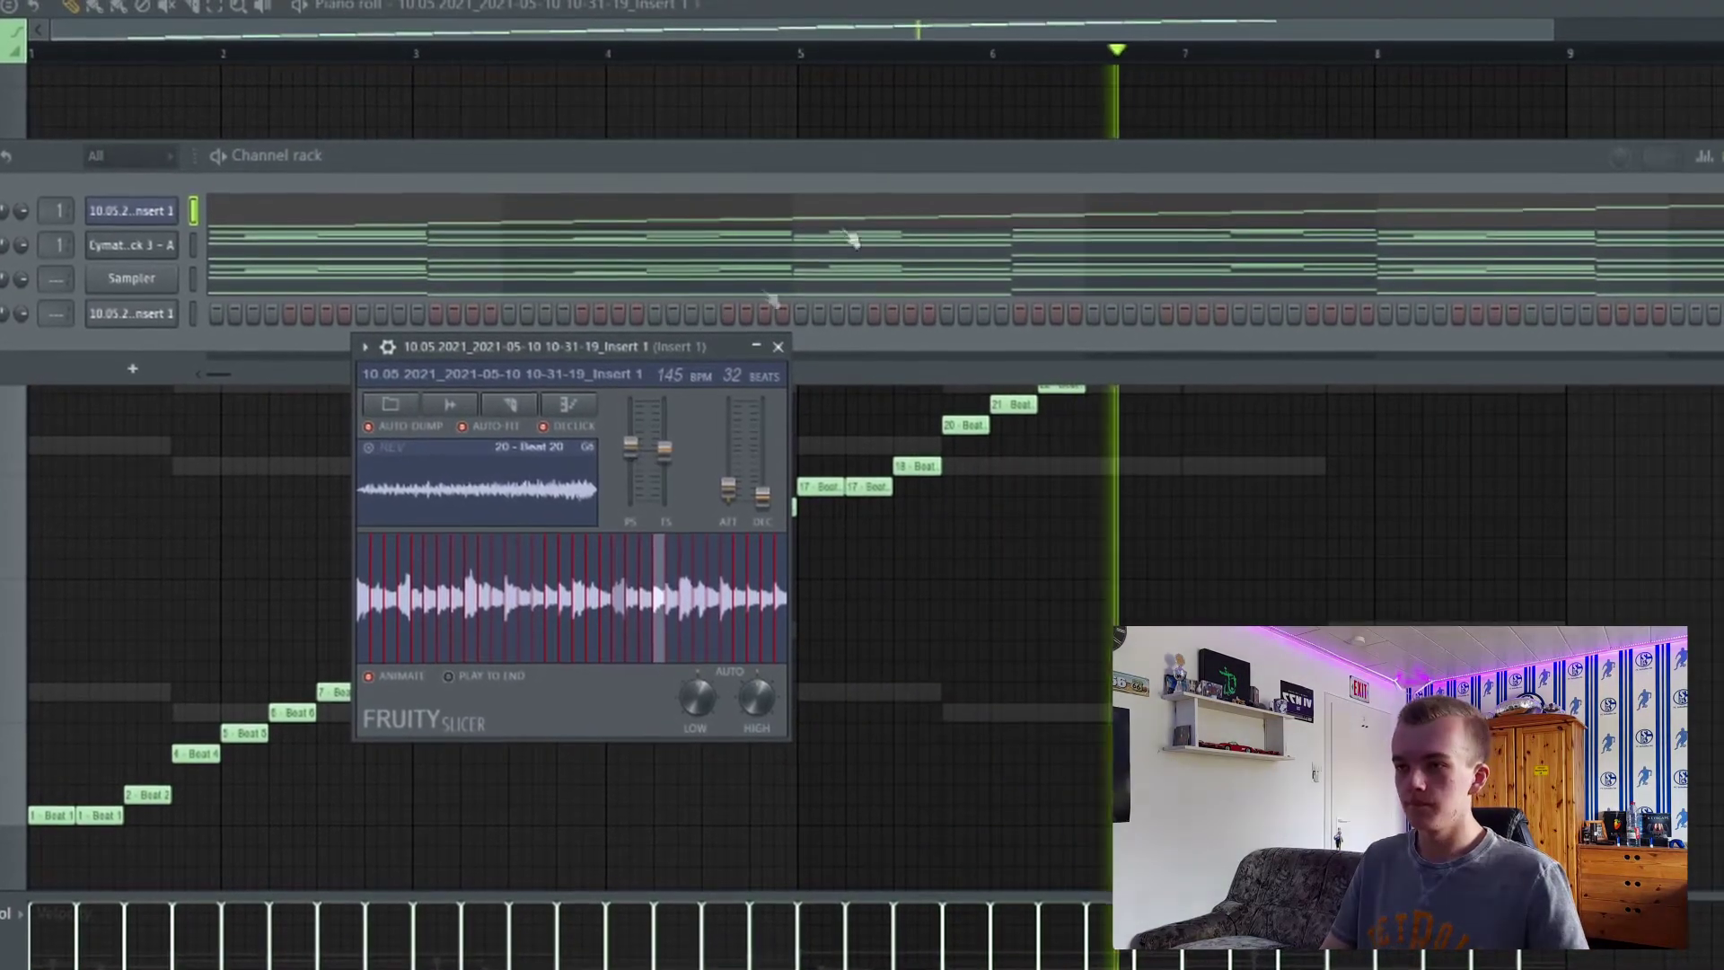
Lower the velocity of the last clap in bar 4 and duplicate the four-bar clap pattern into bars 5 to 8.
left_click(880, 38)
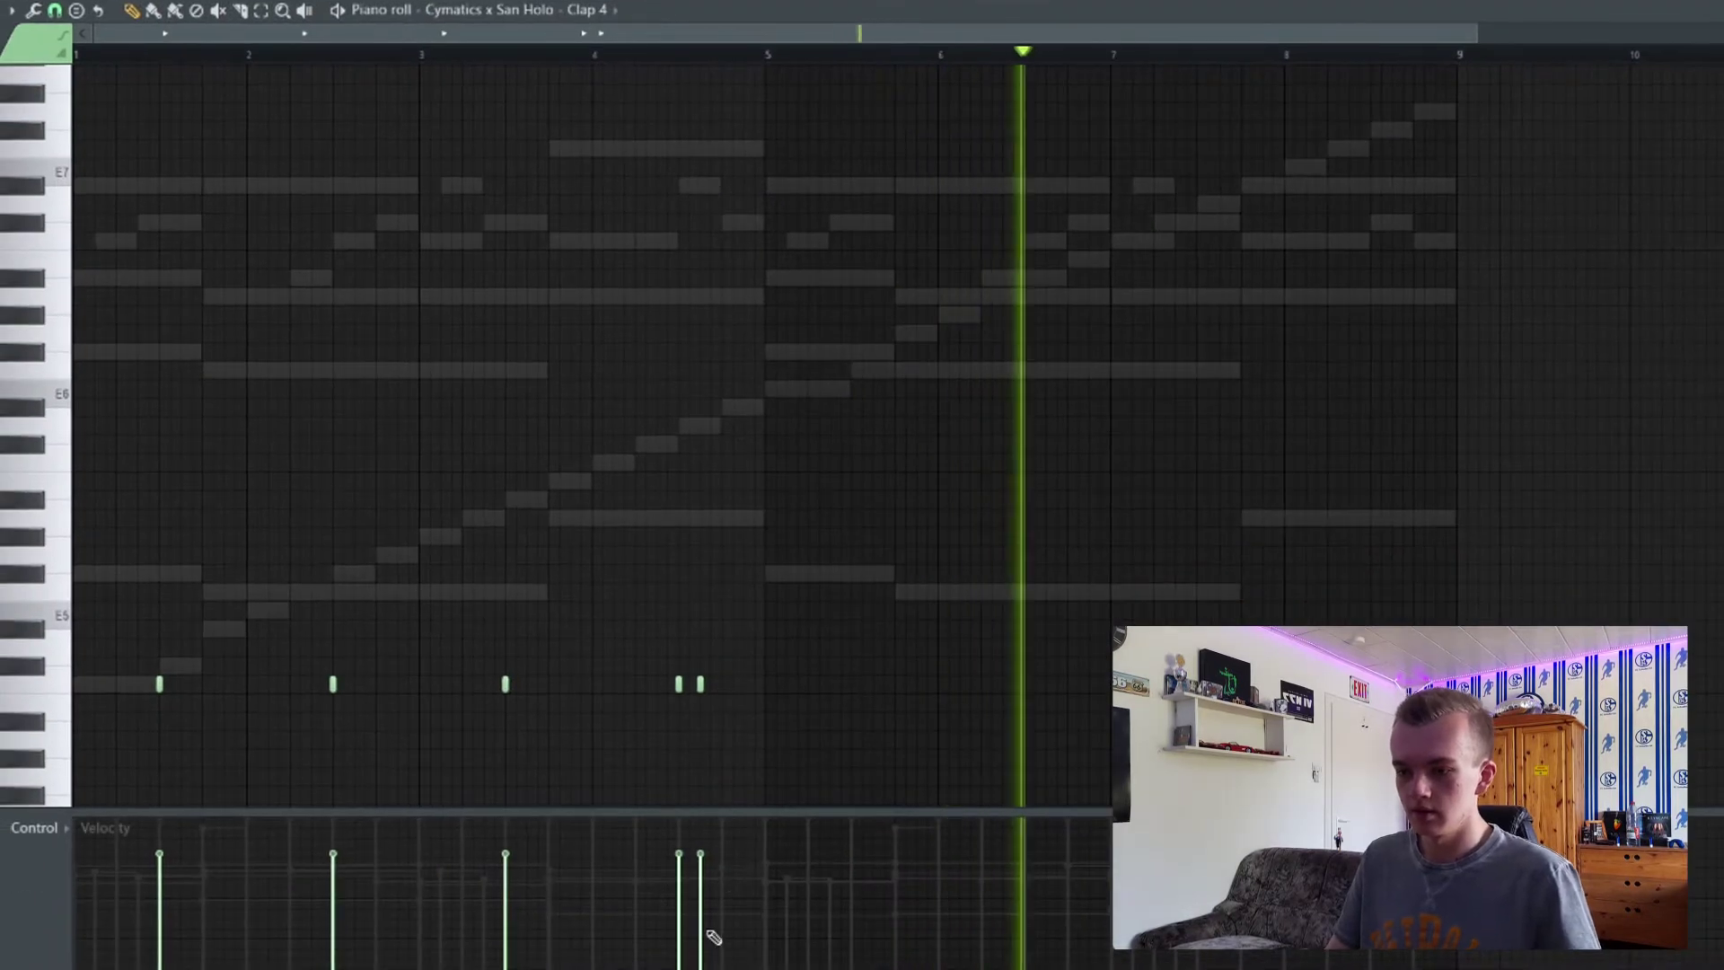
left_click(721, 895)
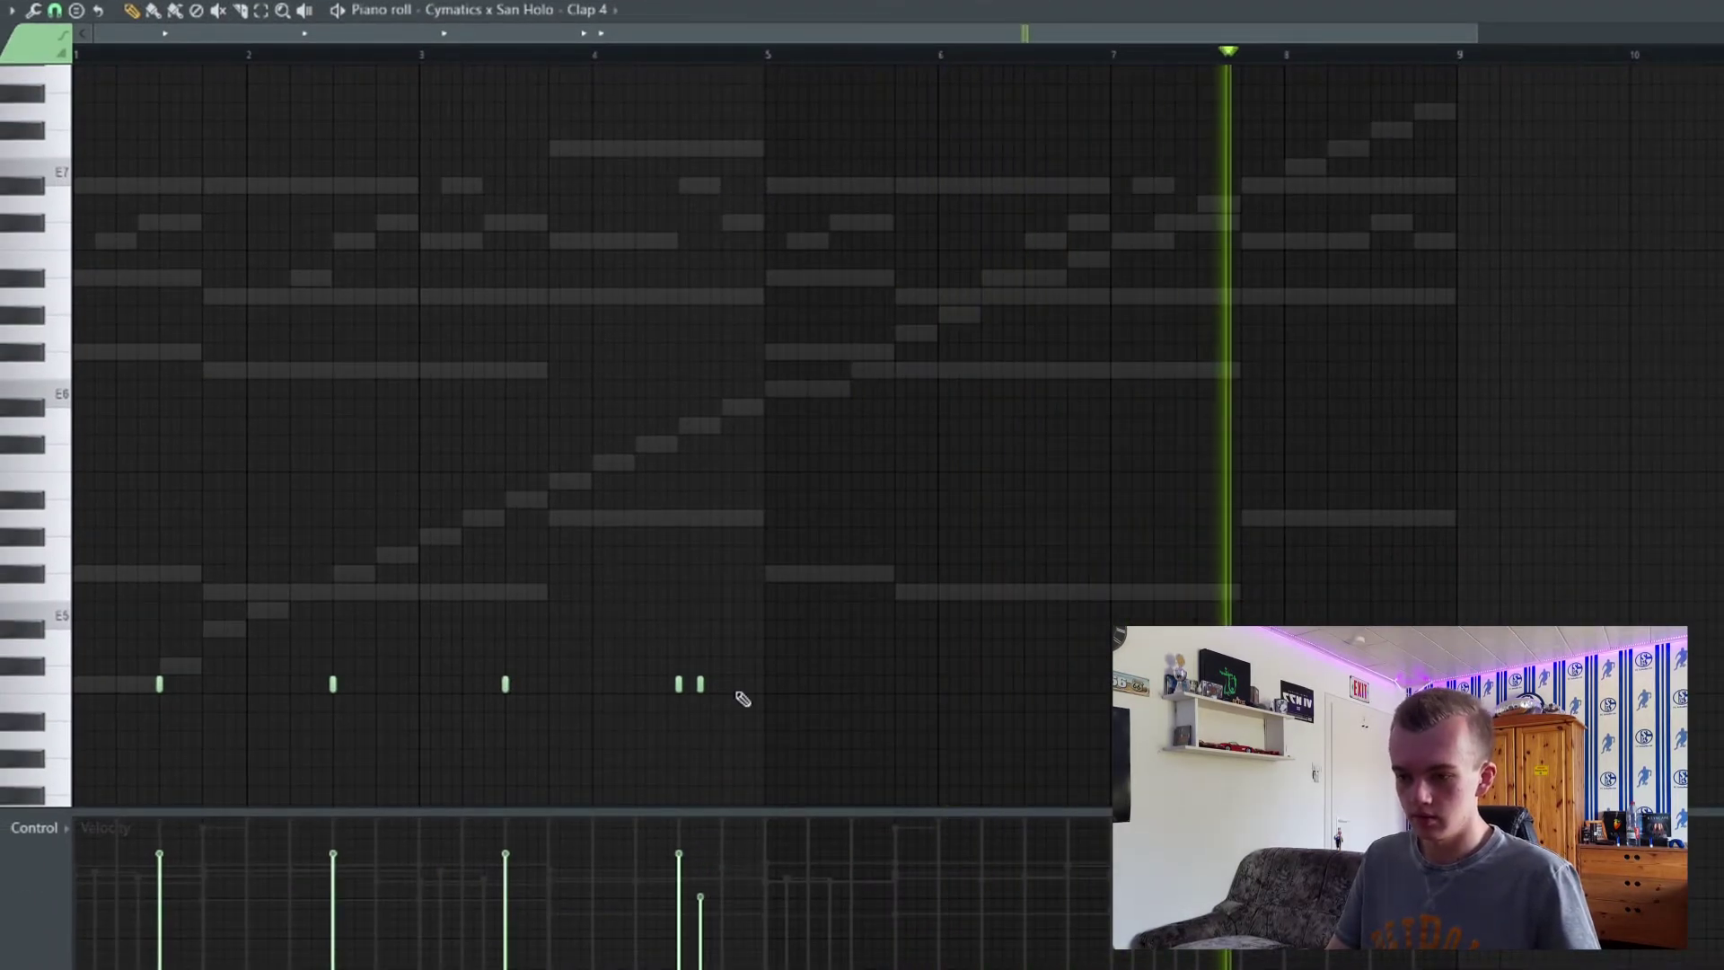
left_click_drag(783, 615, 107, 755)
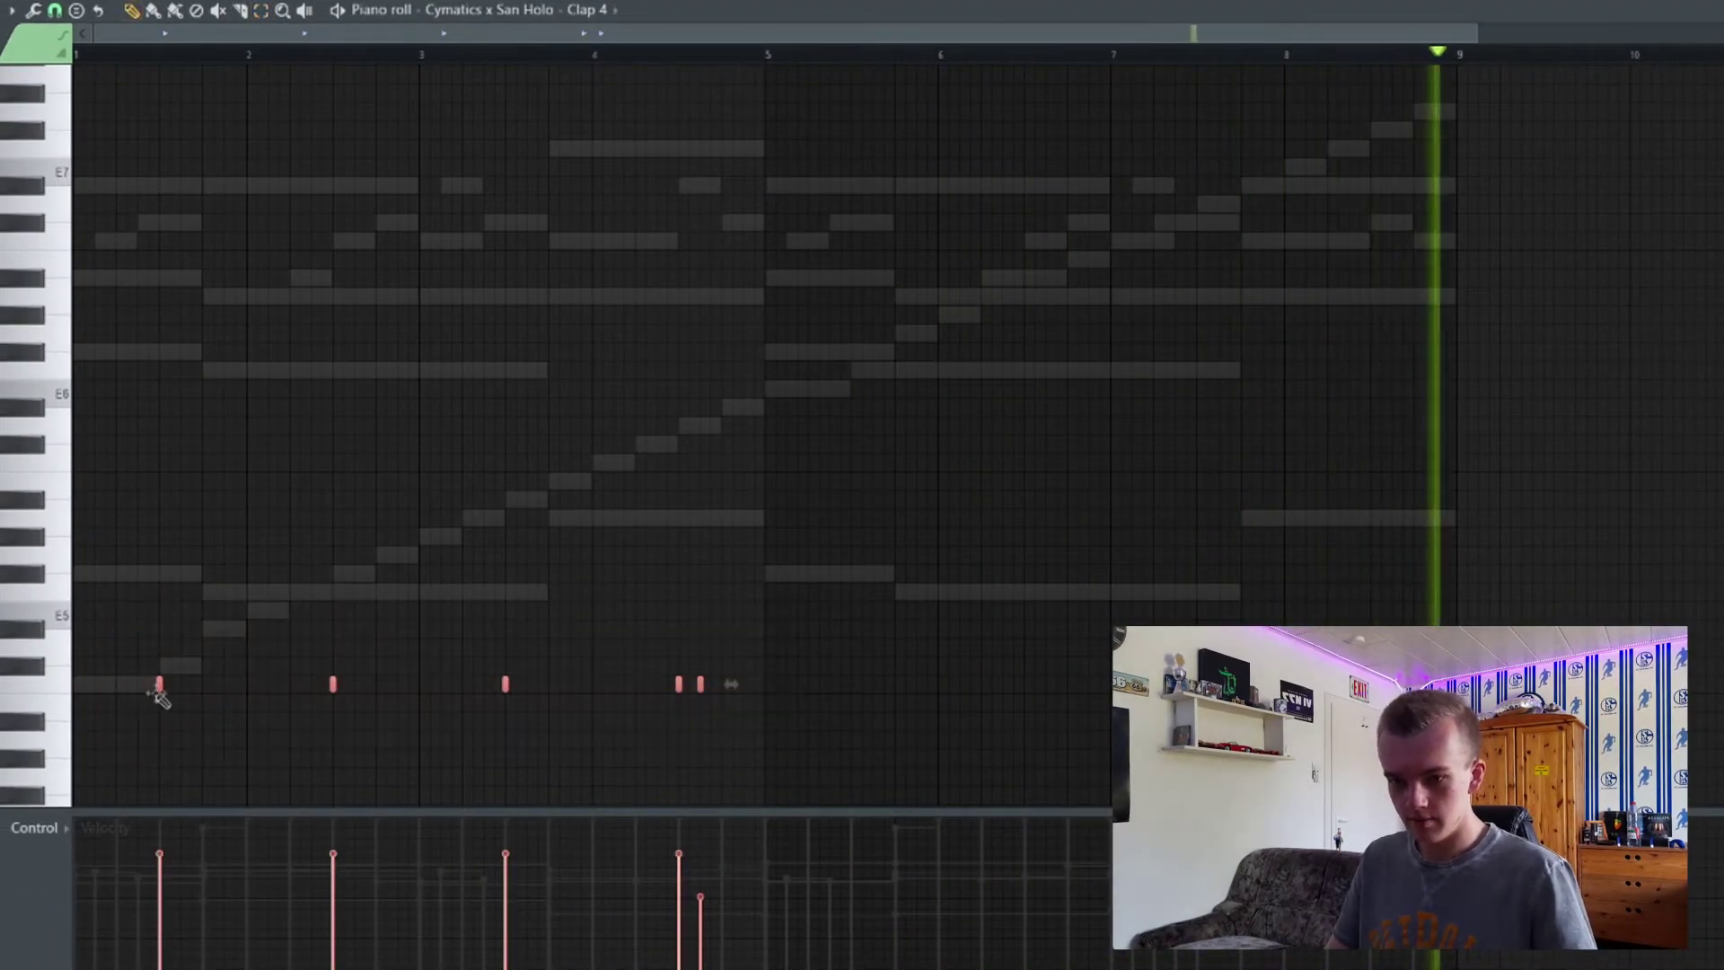
left_click_drag(159, 683, 856, 682)
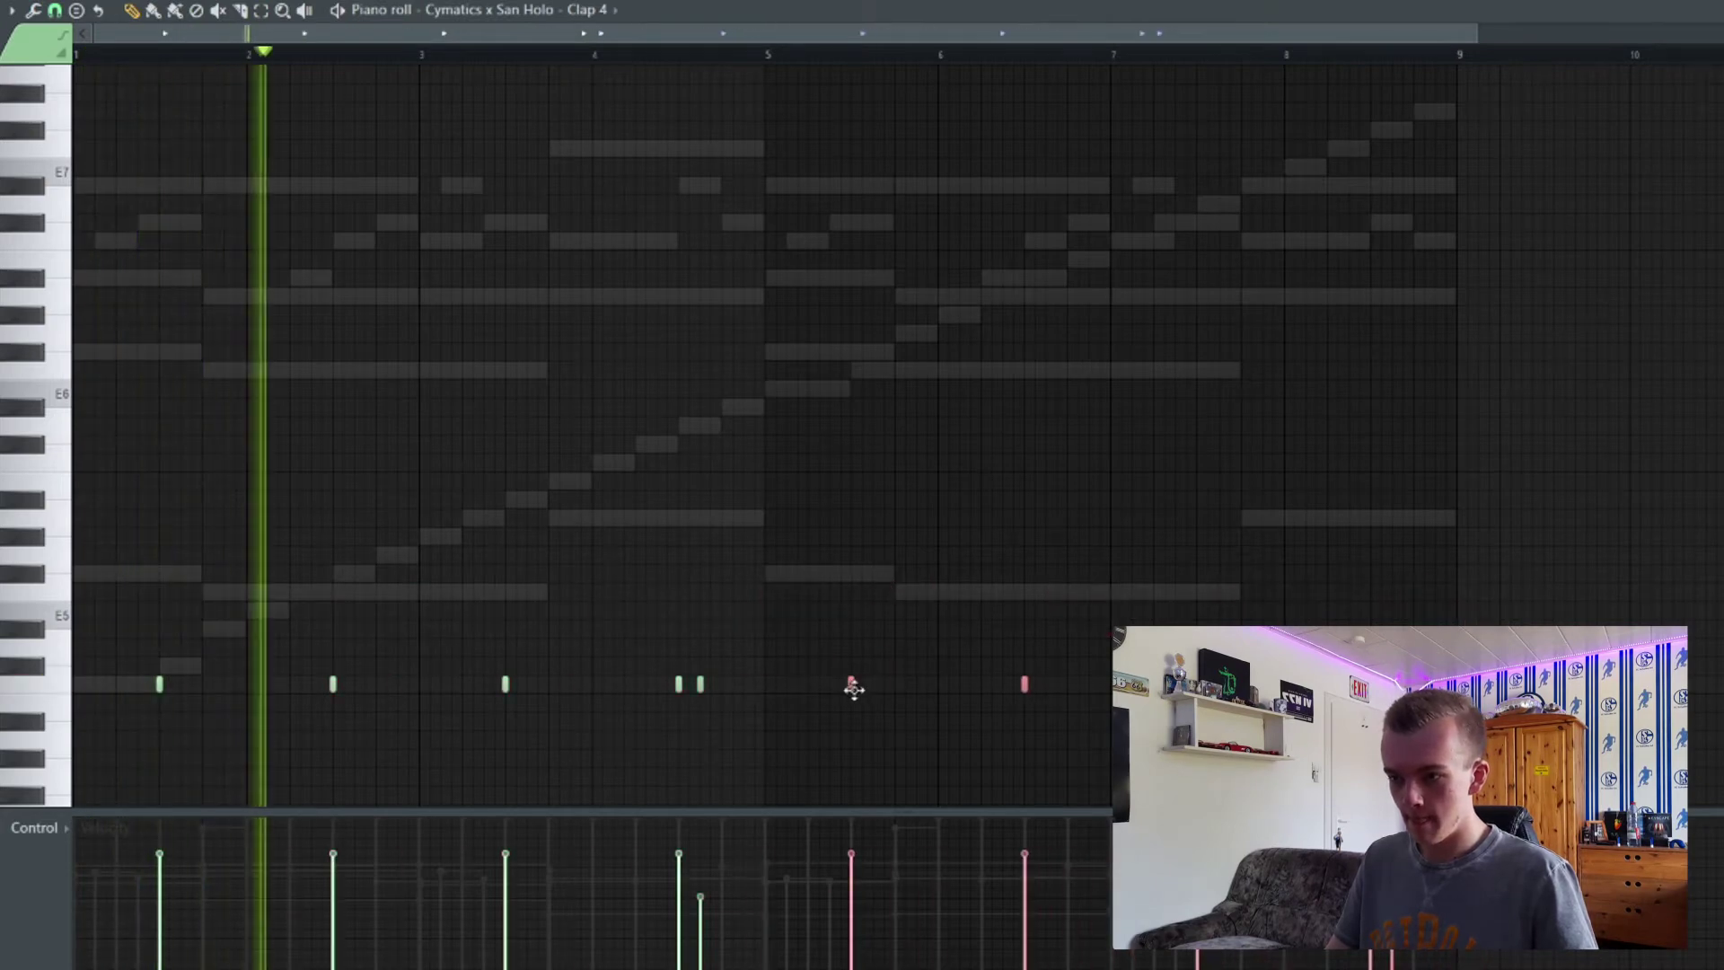
right_click(851, 647)
scroll(898, 449, "down", 2)
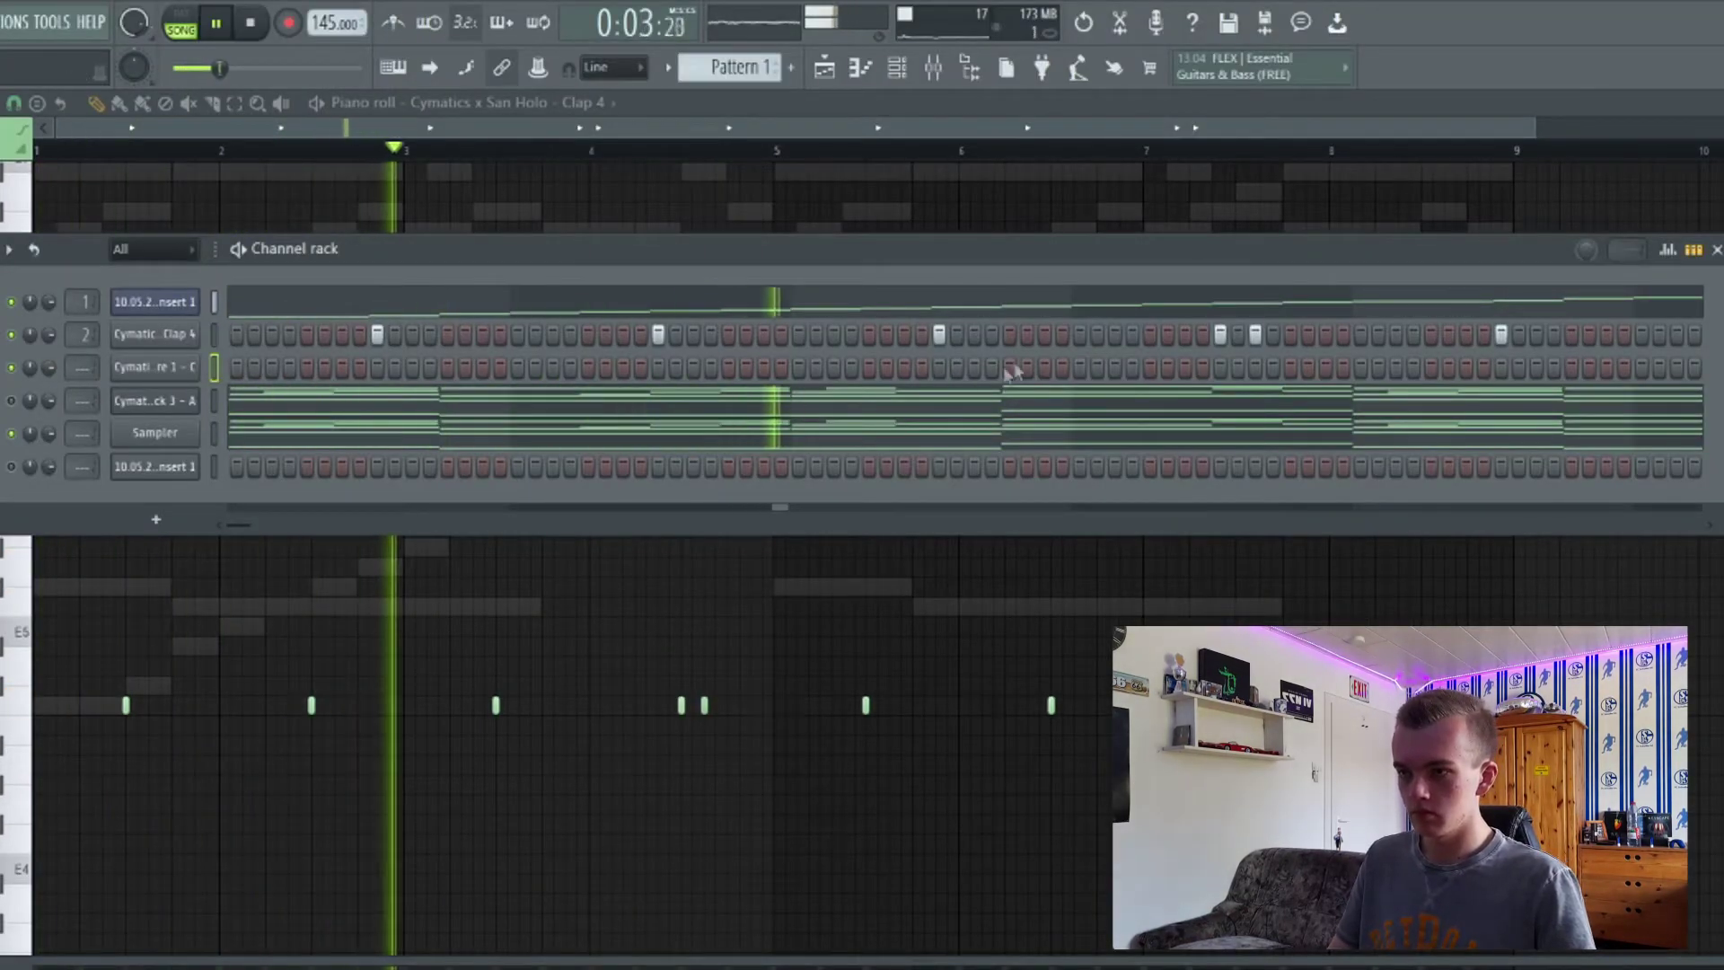
Place two Snare 1 hits just before and after the start of bar 4, and copy them around the start of bar 8.
left_click(1044, 367)
left_click(1115, 368)
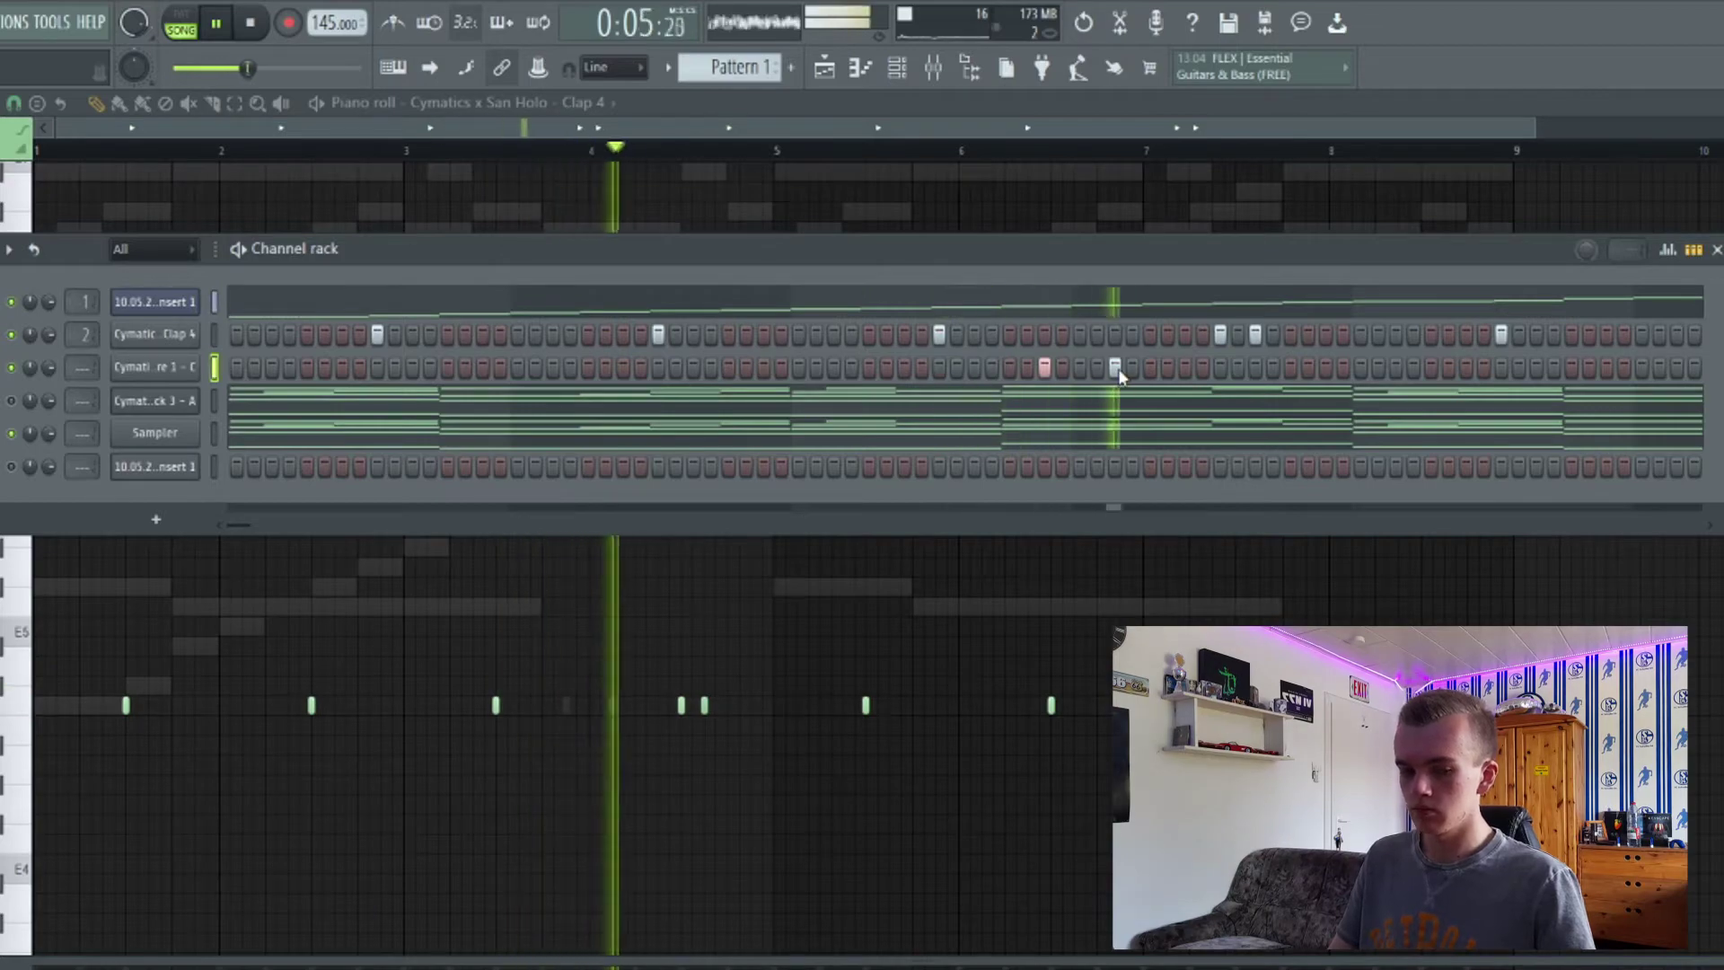
left_click(862, 70)
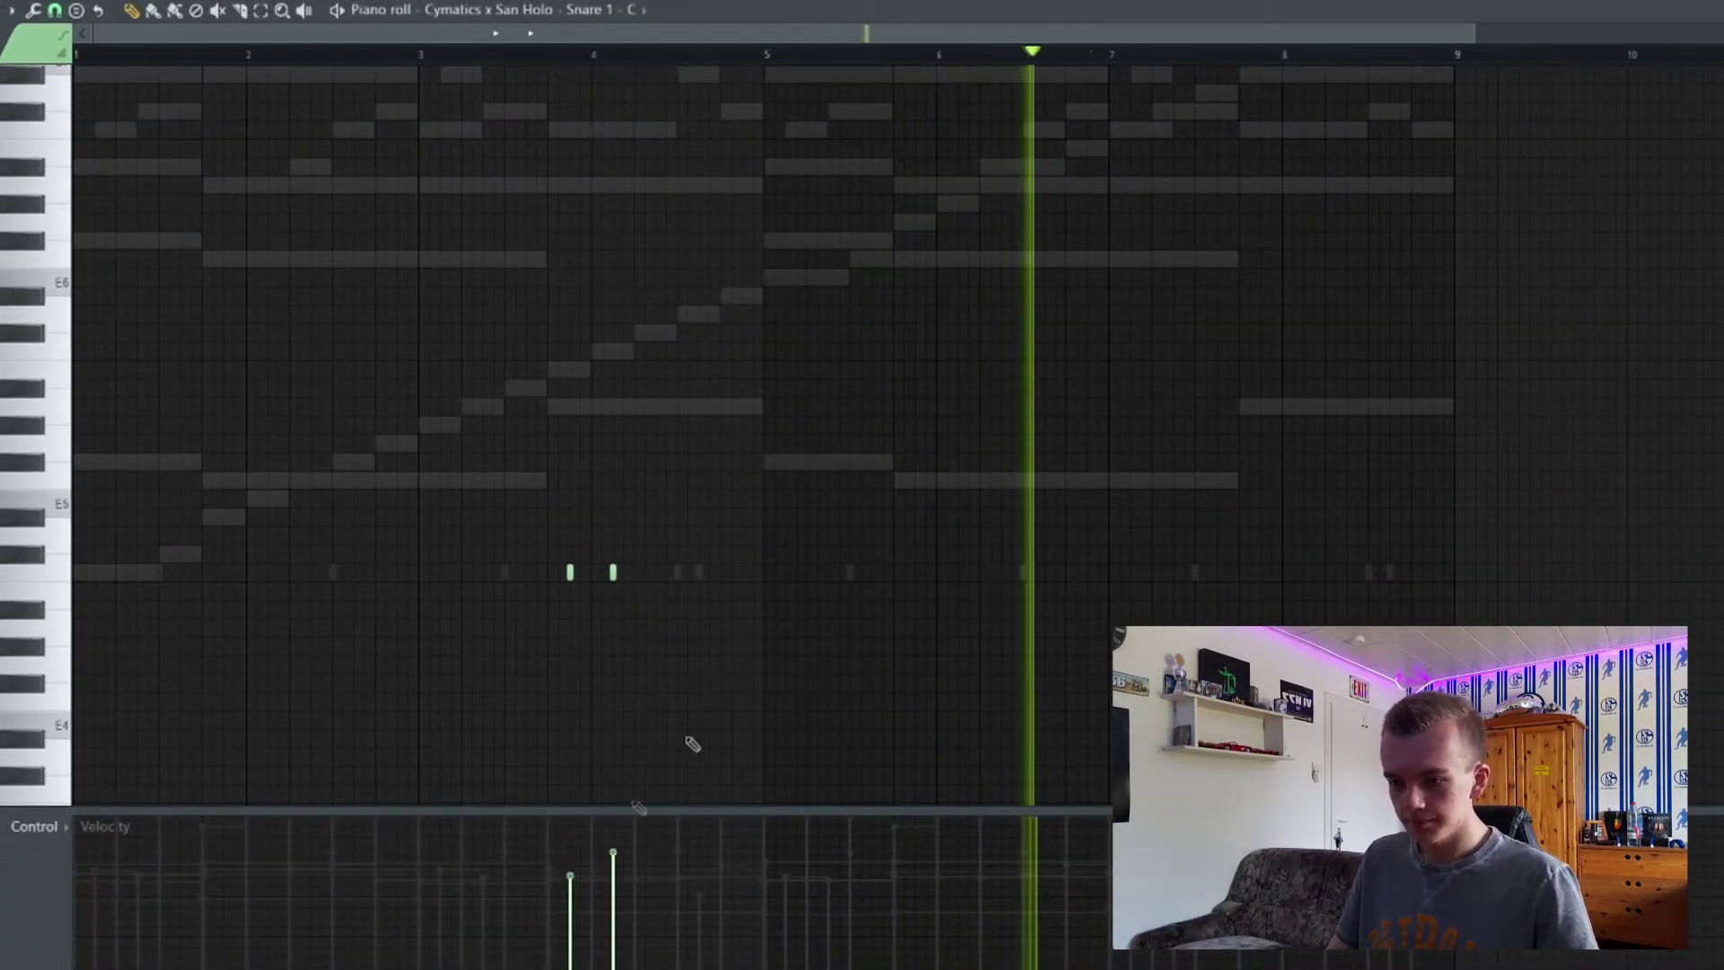
left_click_drag(654, 535, 485, 631)
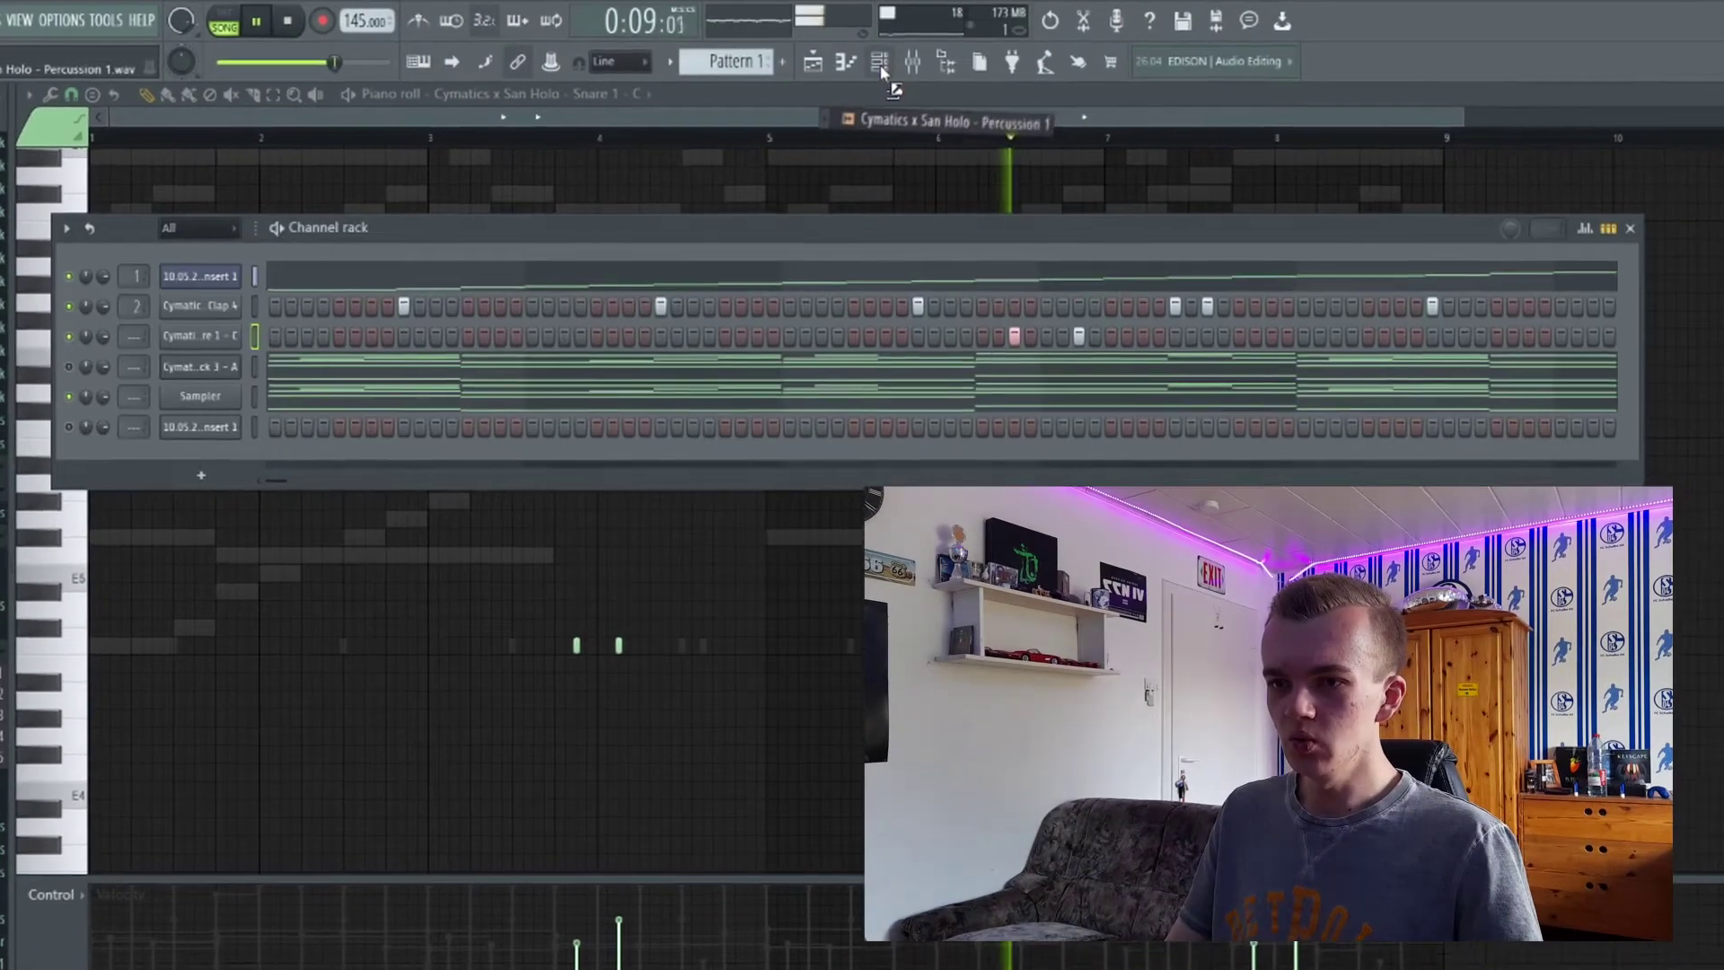
Add the Cymatics x San Holo Percussion 1 sample as a new channel with hits on beat 3 of bars 1 to 4.
left_click_drag(890, 79, 188, 395)
key("space")
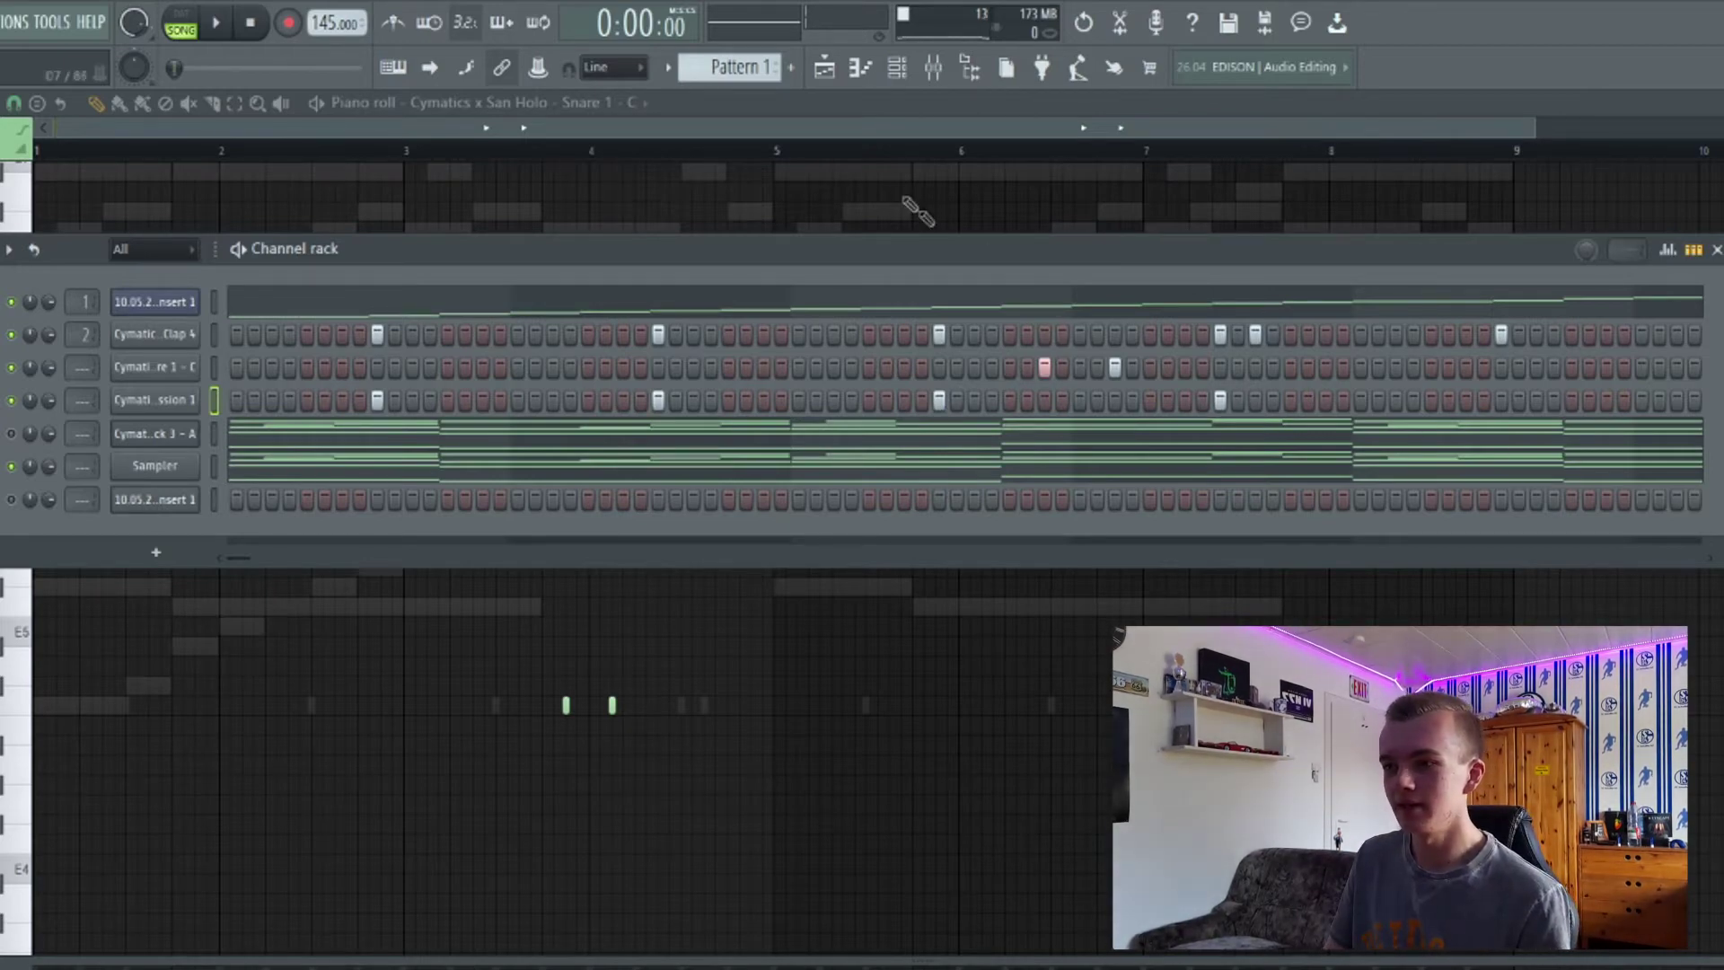
Duplicate the four Percussion 1 hits into bars 5 to 8.
left_click(861, 74)
left_click_drag(756, 511, 12, 682)
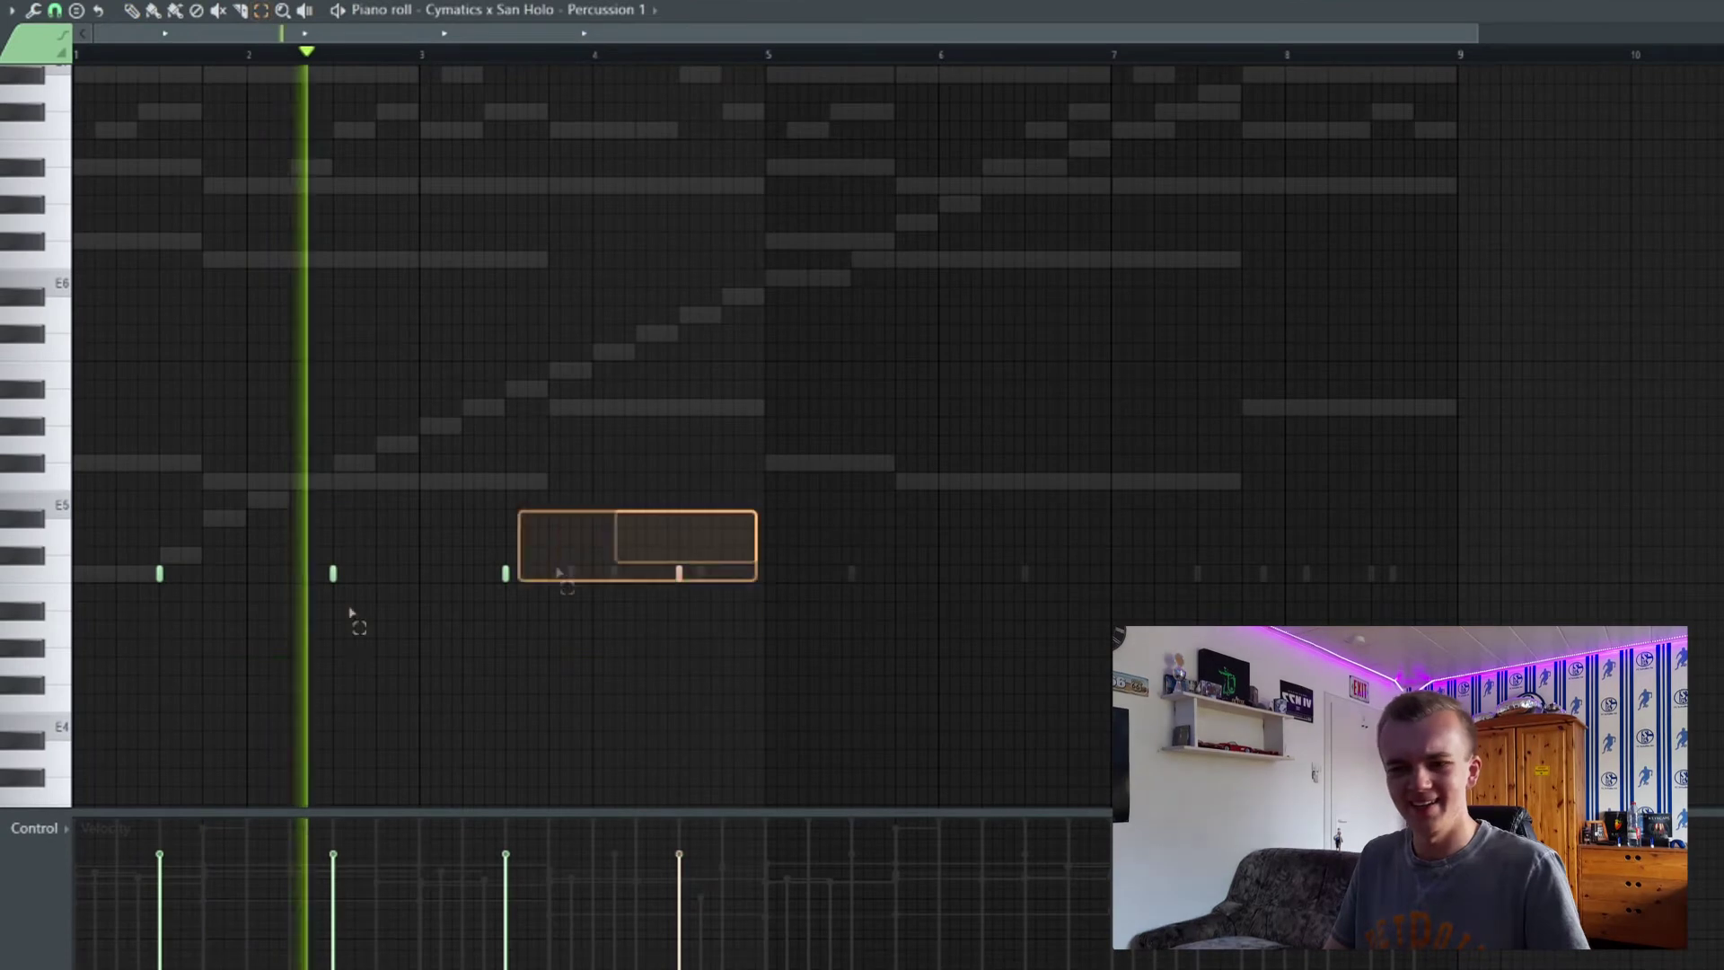
left_click_drag(161, 580, 850, 577)
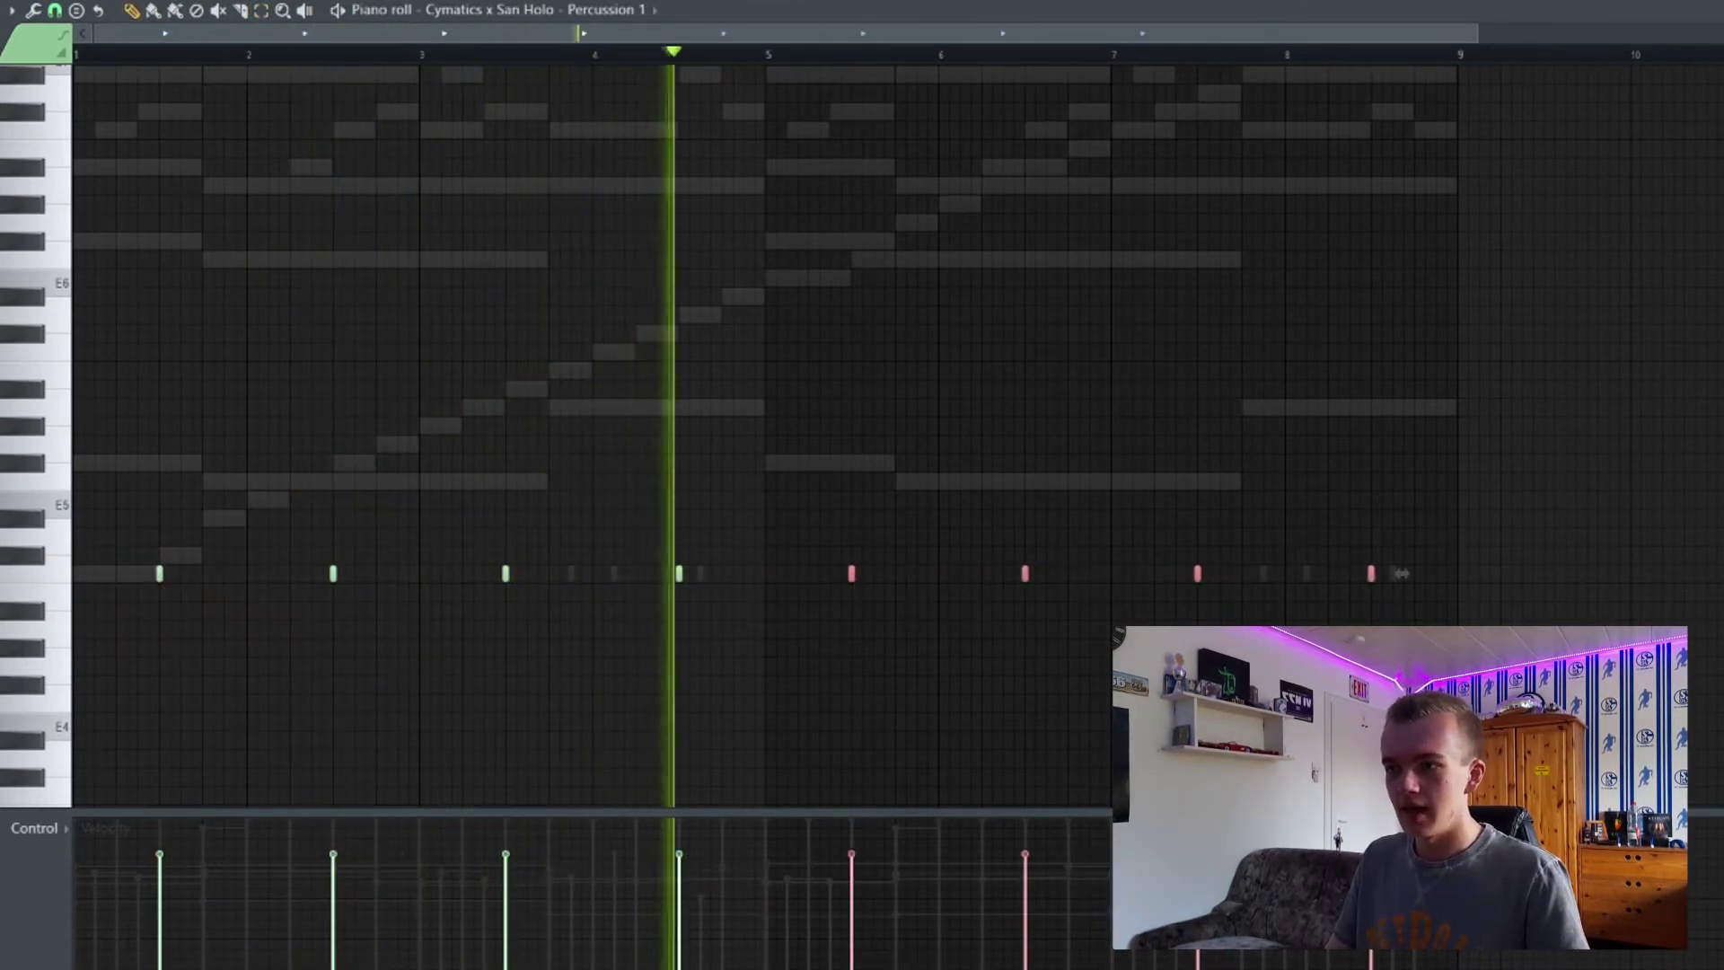
Route the Snare 1 channel to mixer Insert 3 and the Percussion 1 channel to Insert 4.
key("F9")
left_click(336, 273)
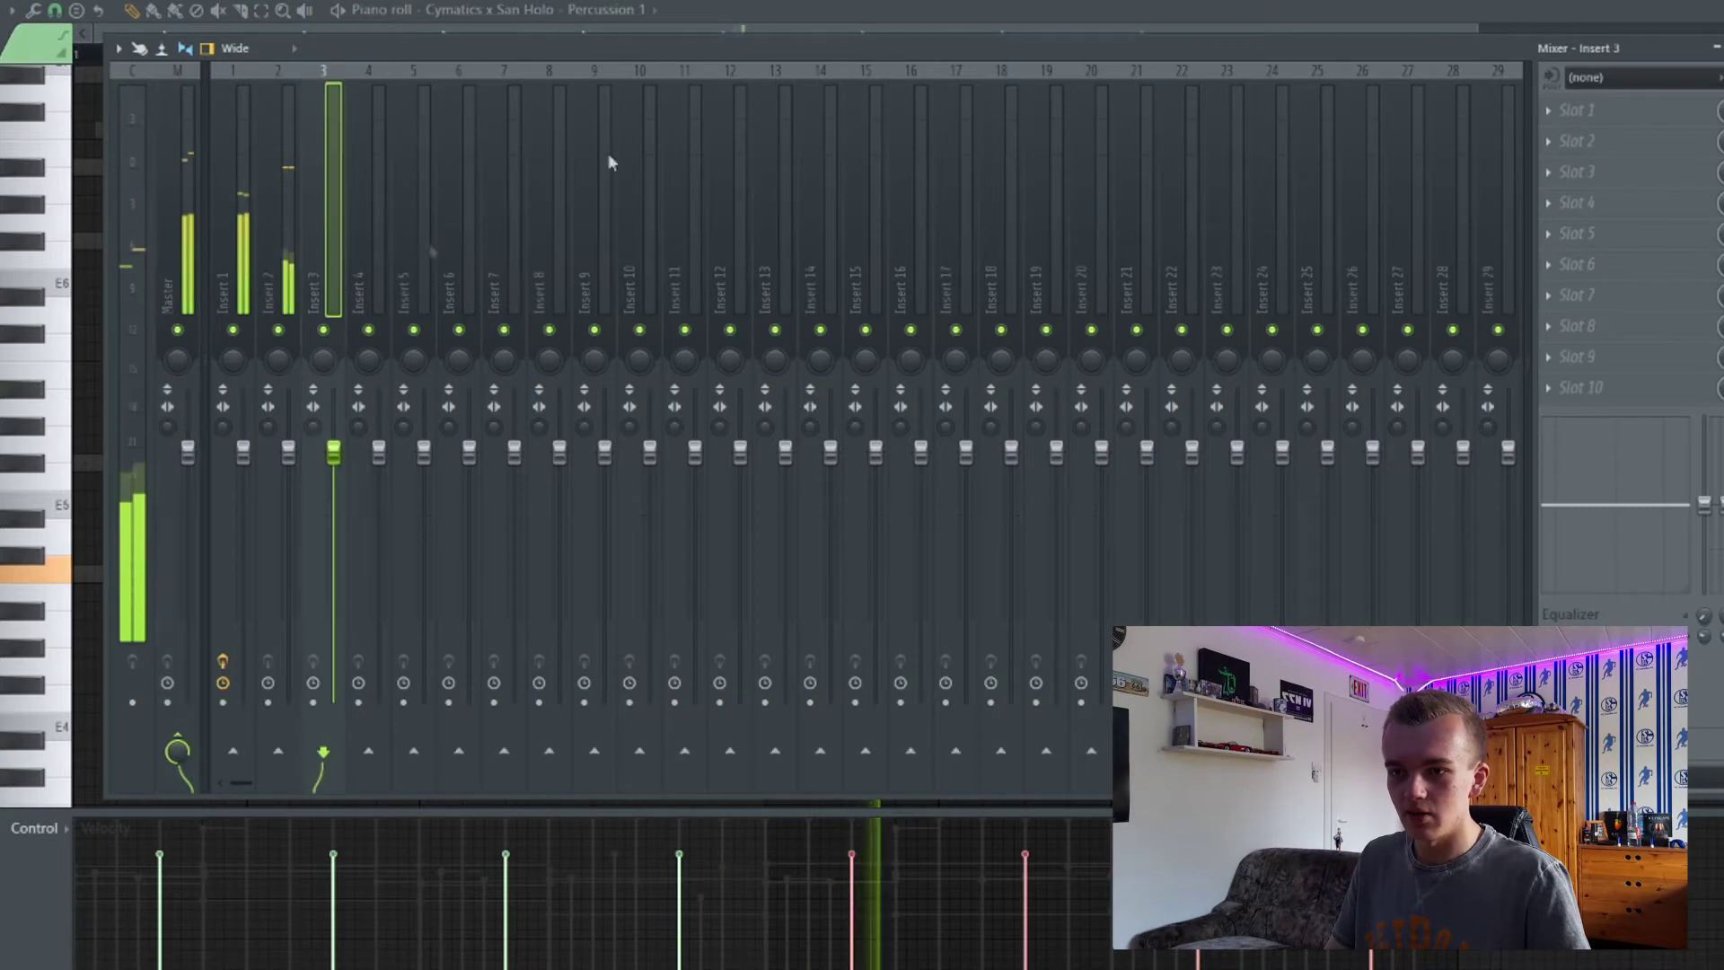
key("F6")
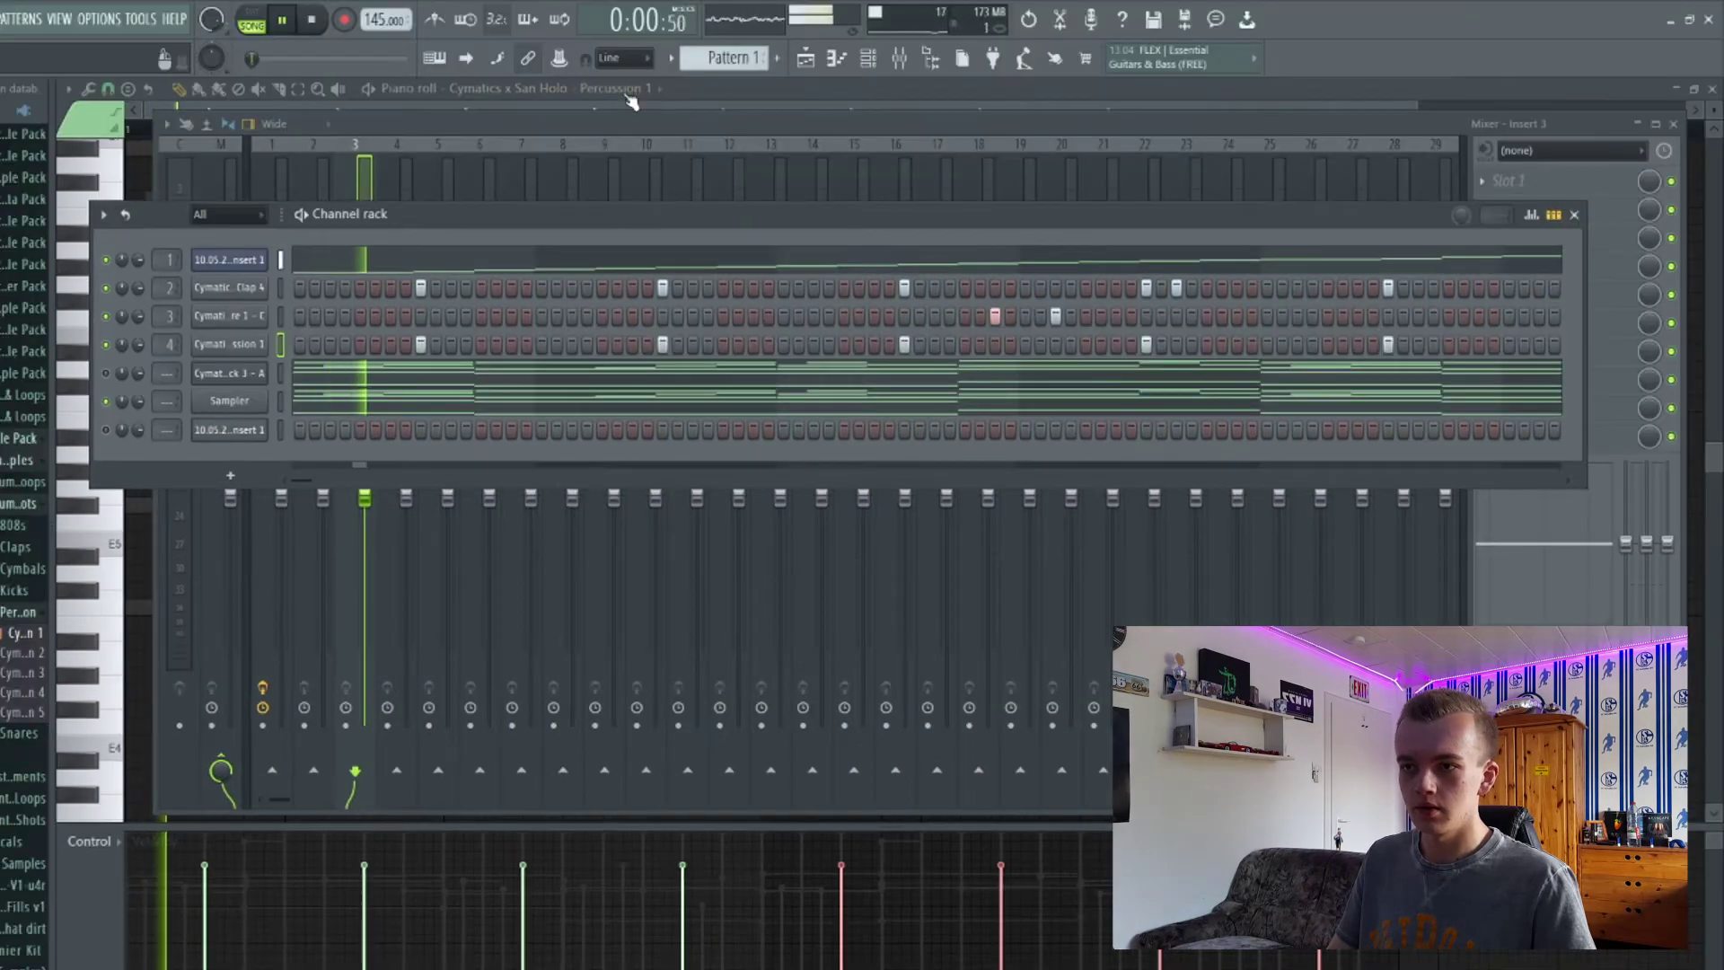
Solo mixer Insert 4 and load Fruity Delay 2 into its first effect slot.
left_click(622, 125)
right_click(396, 383)
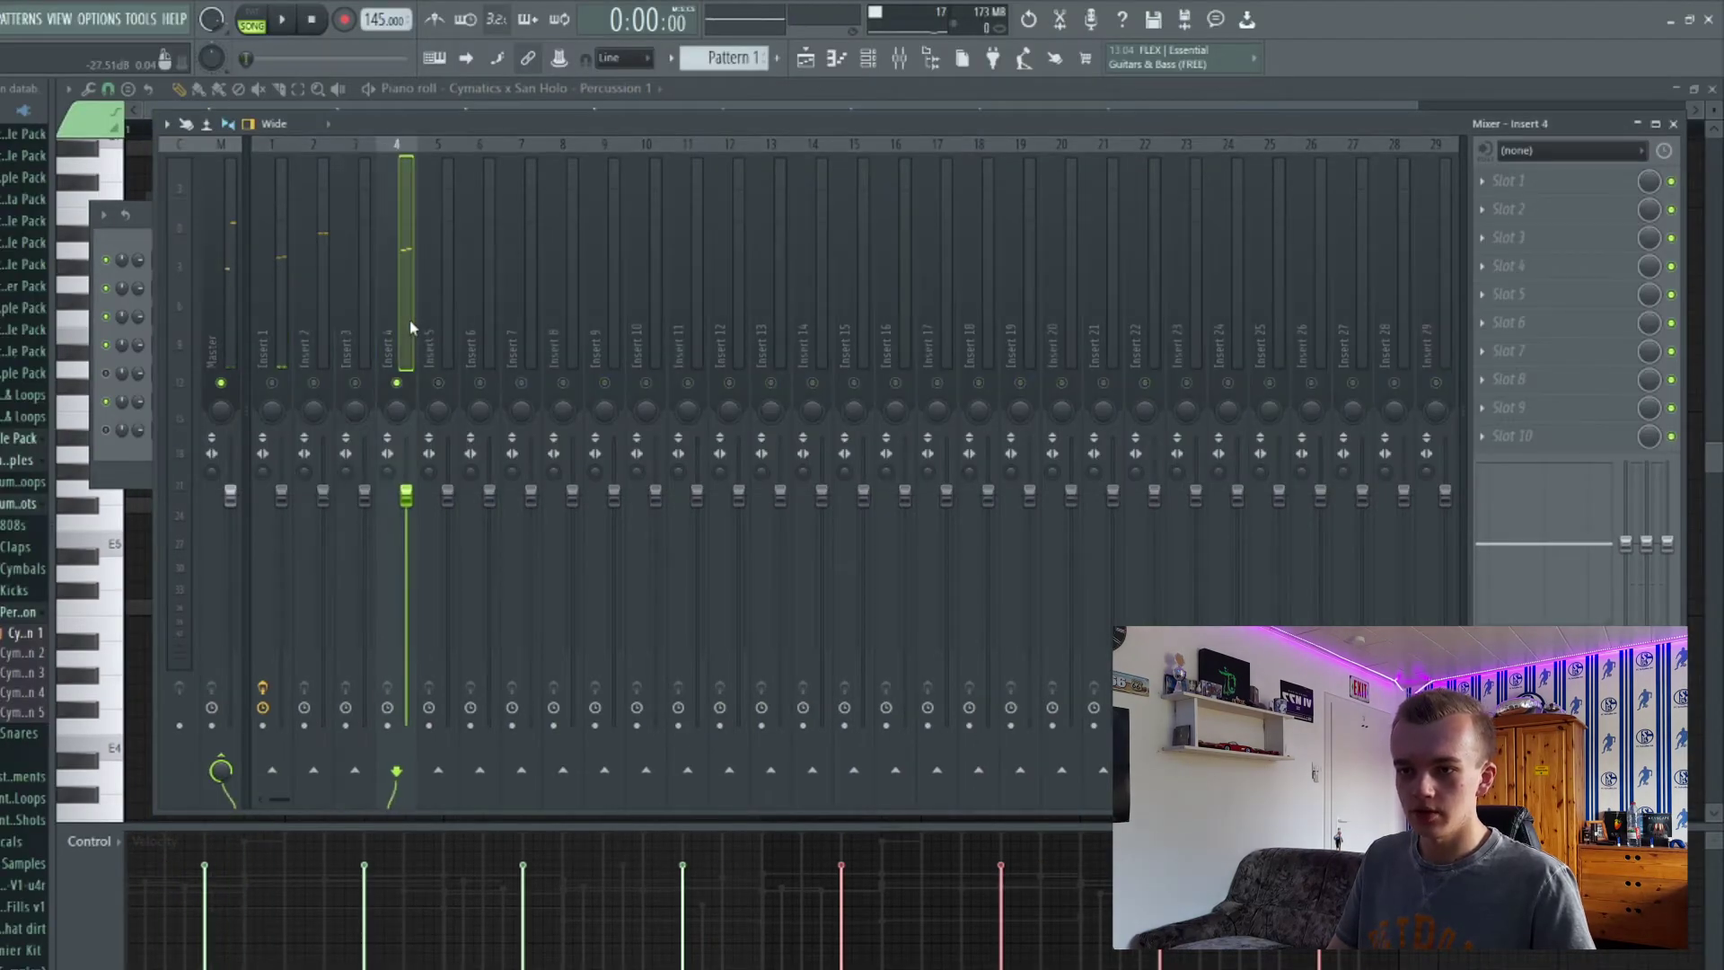
left_click(1485, 183)
mouse_move(1508, 206)
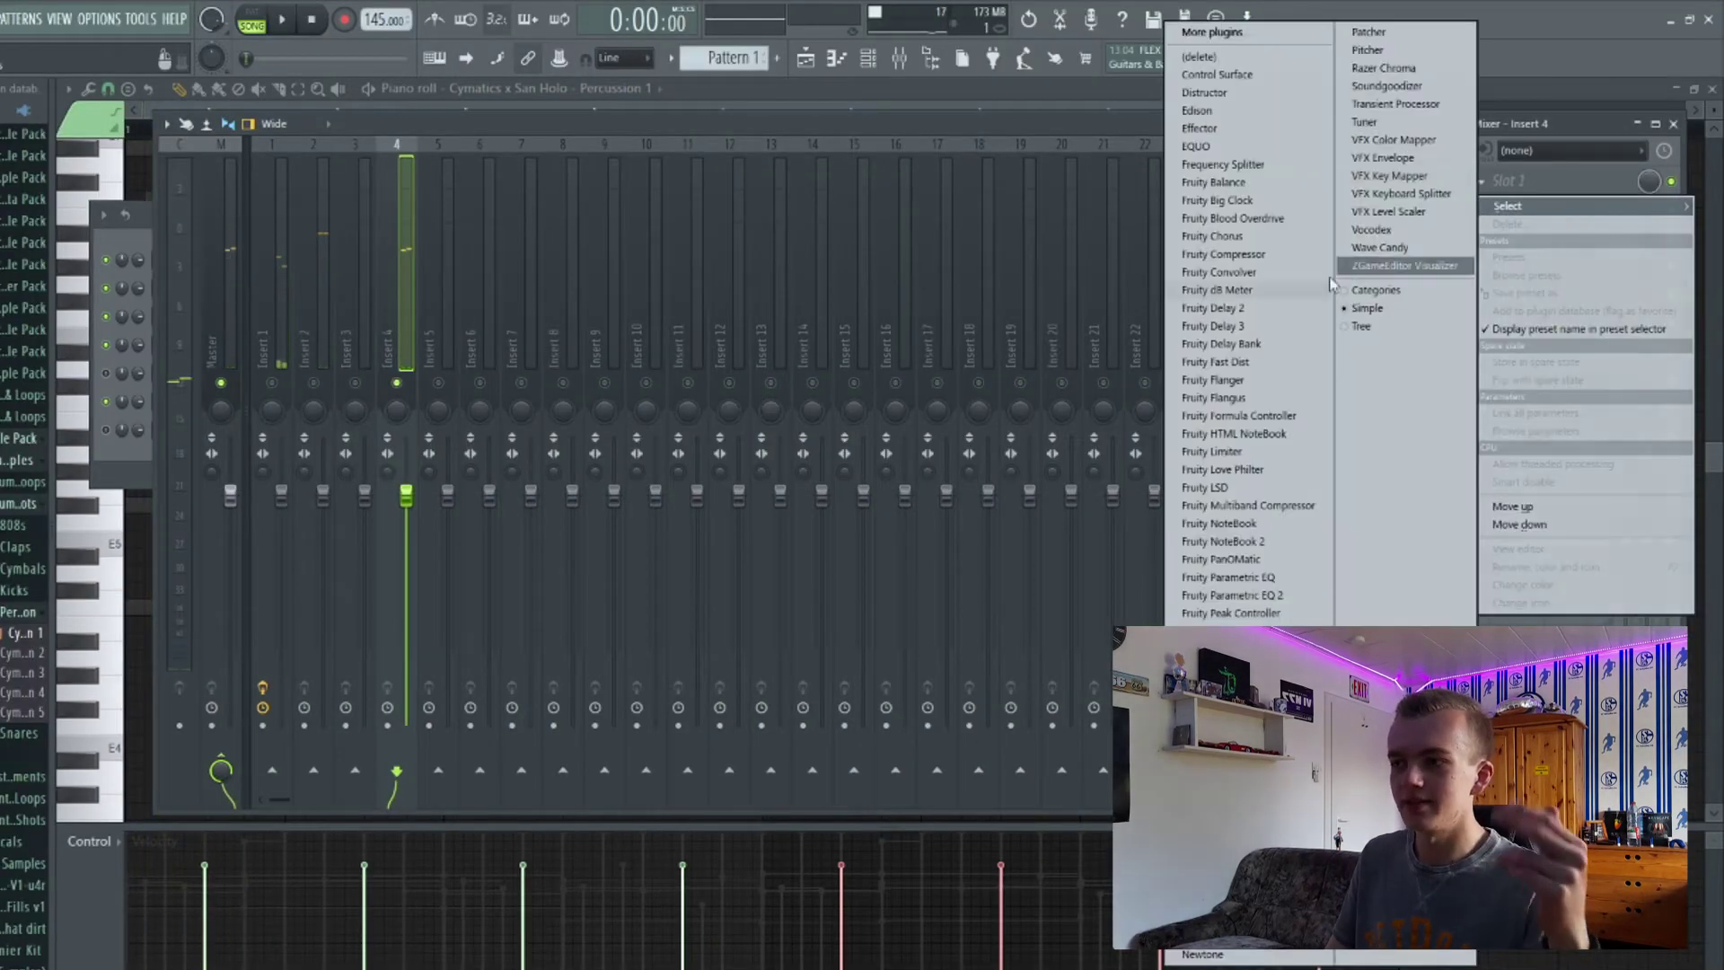
left_click(1292, 316)
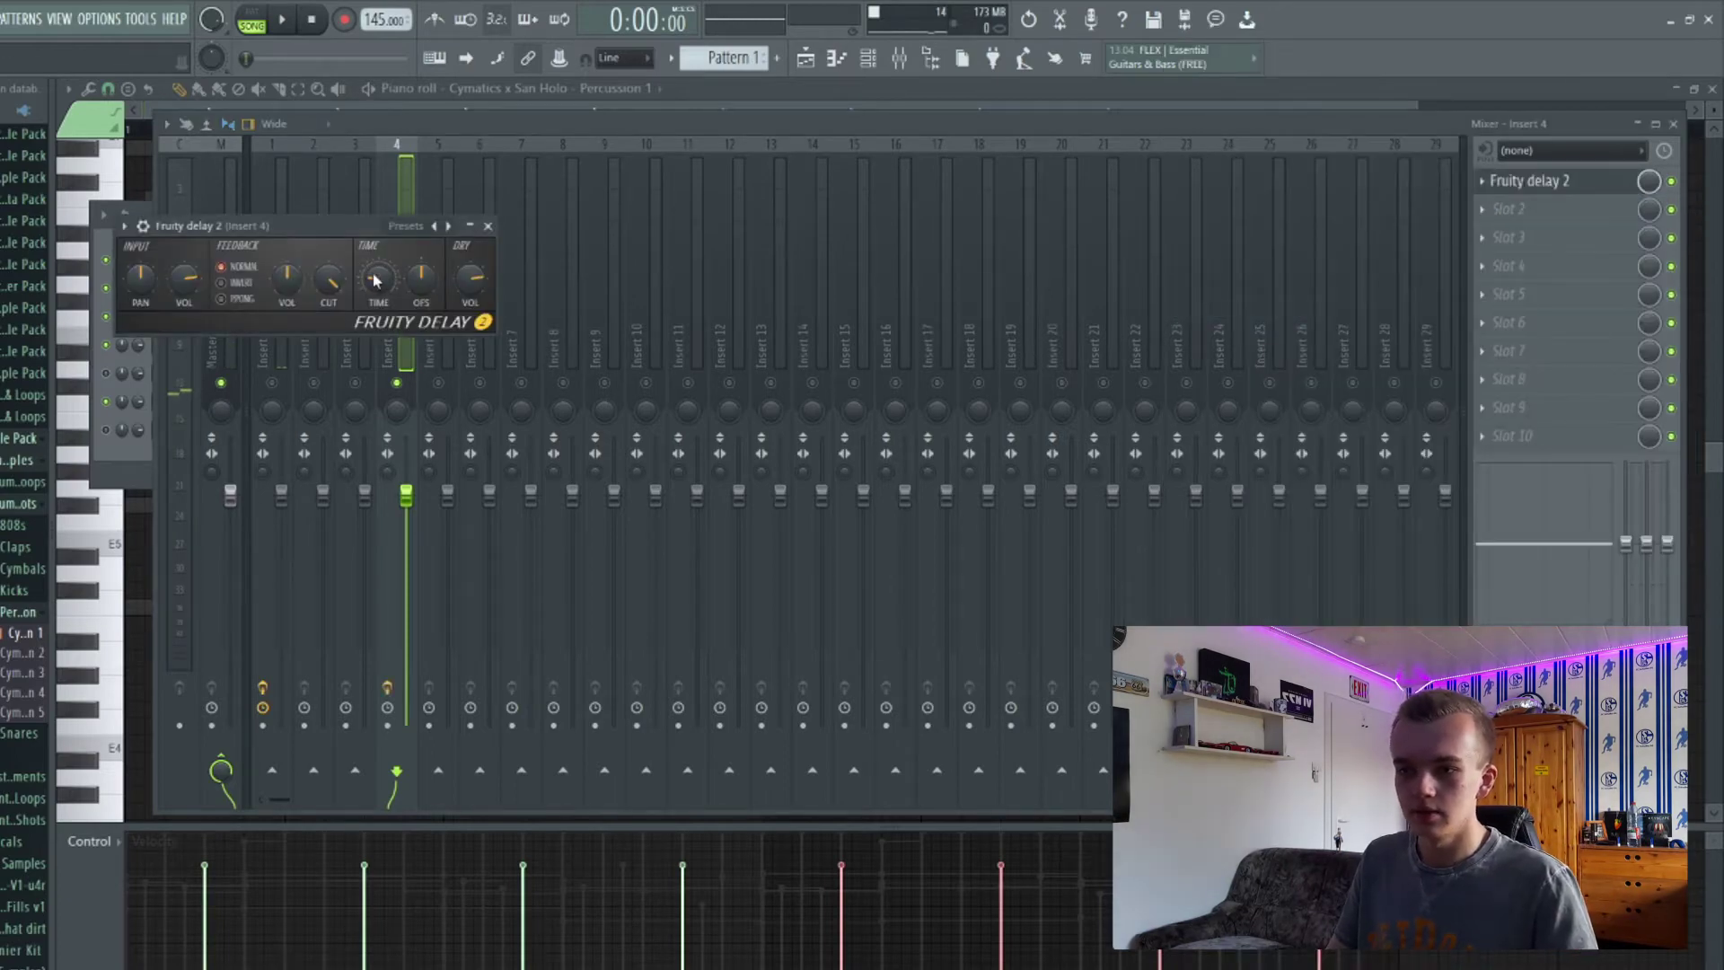
Switch the Insert 4 delay's feedback mode to ping-pong and lower its input volume.
right_click(376, 281)
left_click(563, 339)
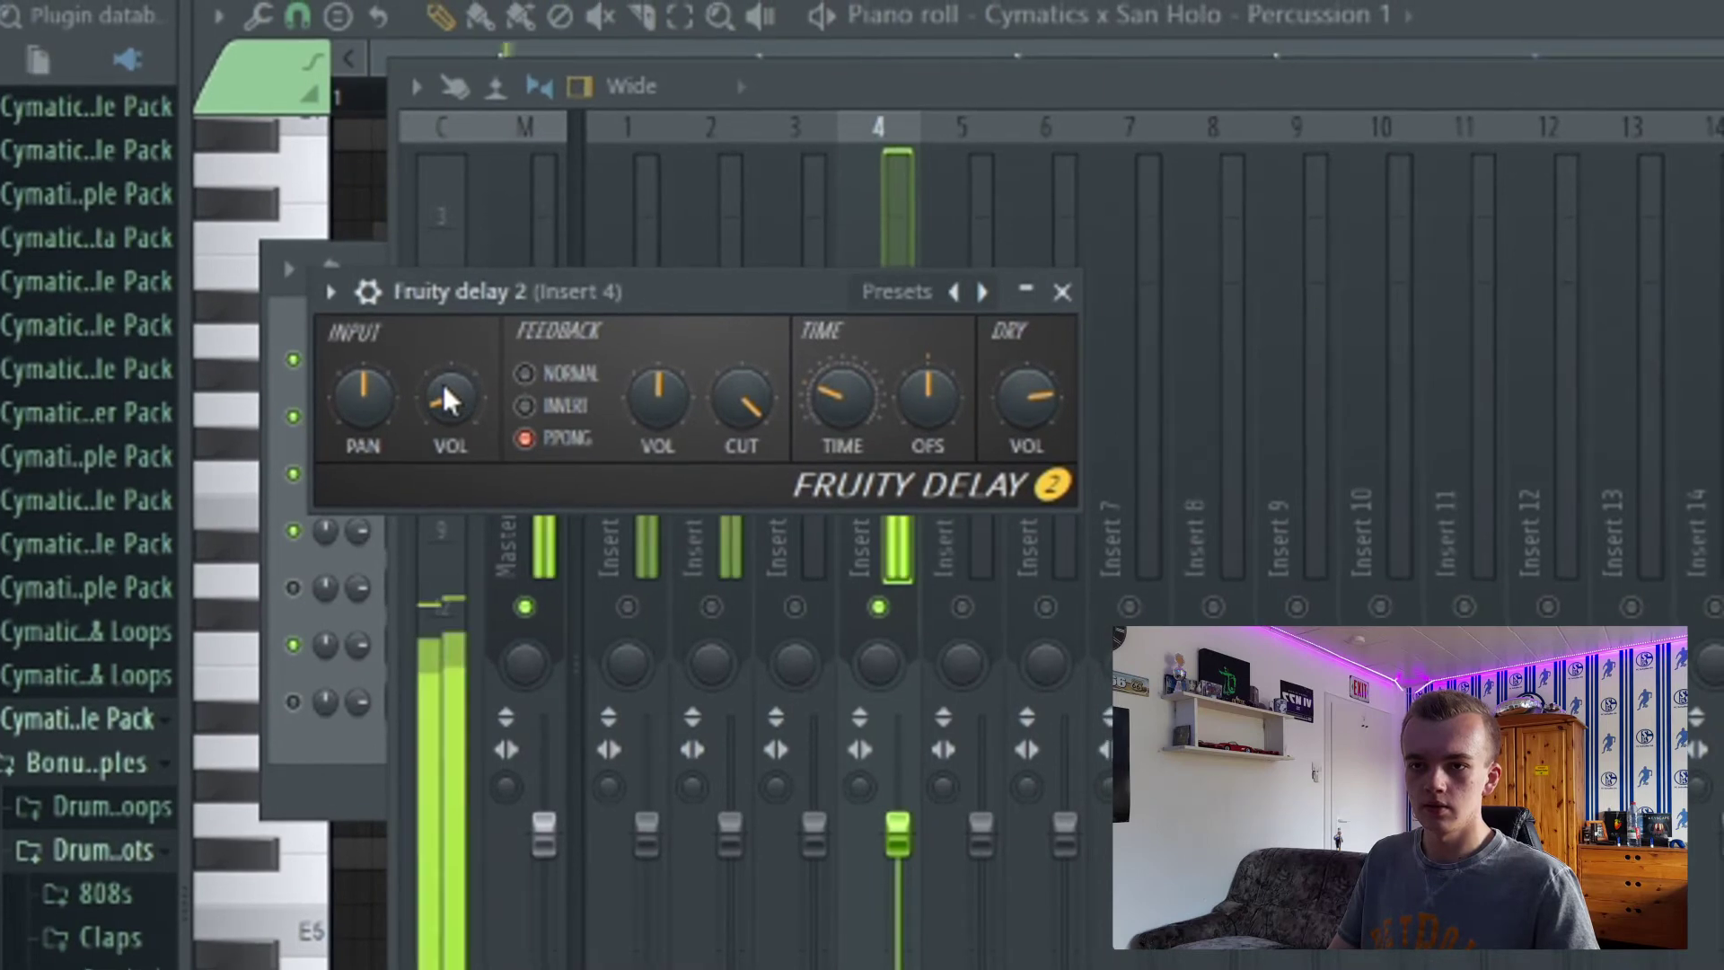
left_click_drag(446, 395, 446, 431)
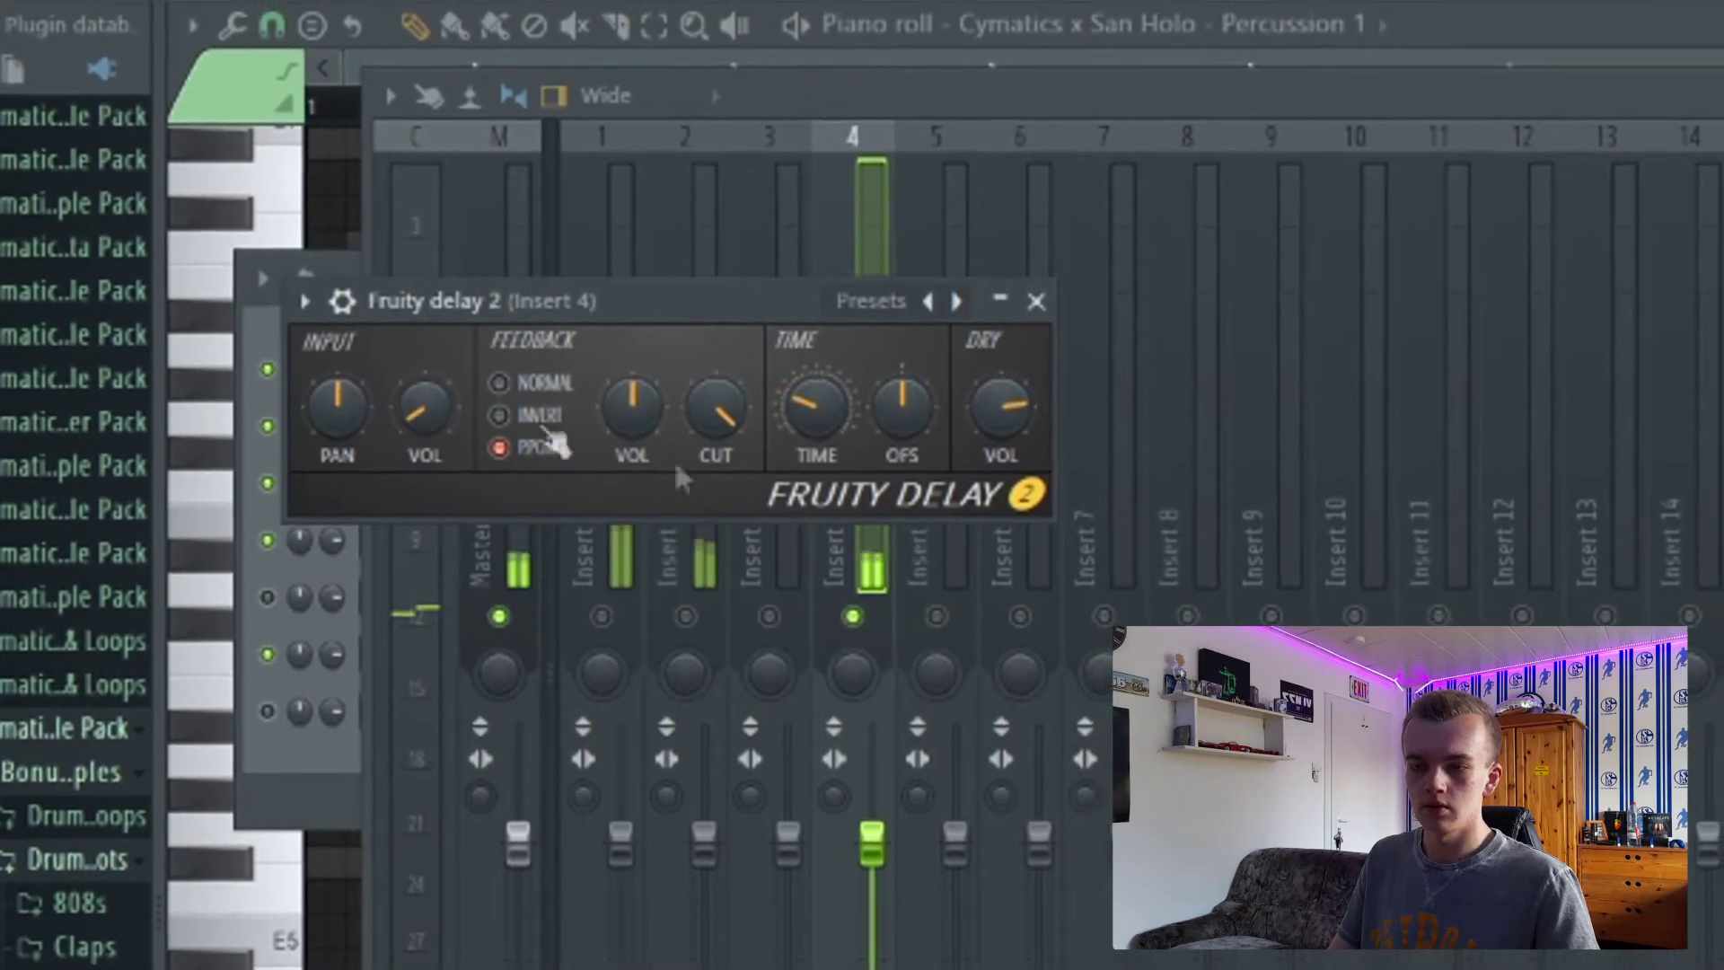
Unmute Inserts 2 and 3 and set the delay time on Insert 4 to 2 steps.
left_click(790, 615)
left_click(759, 622)
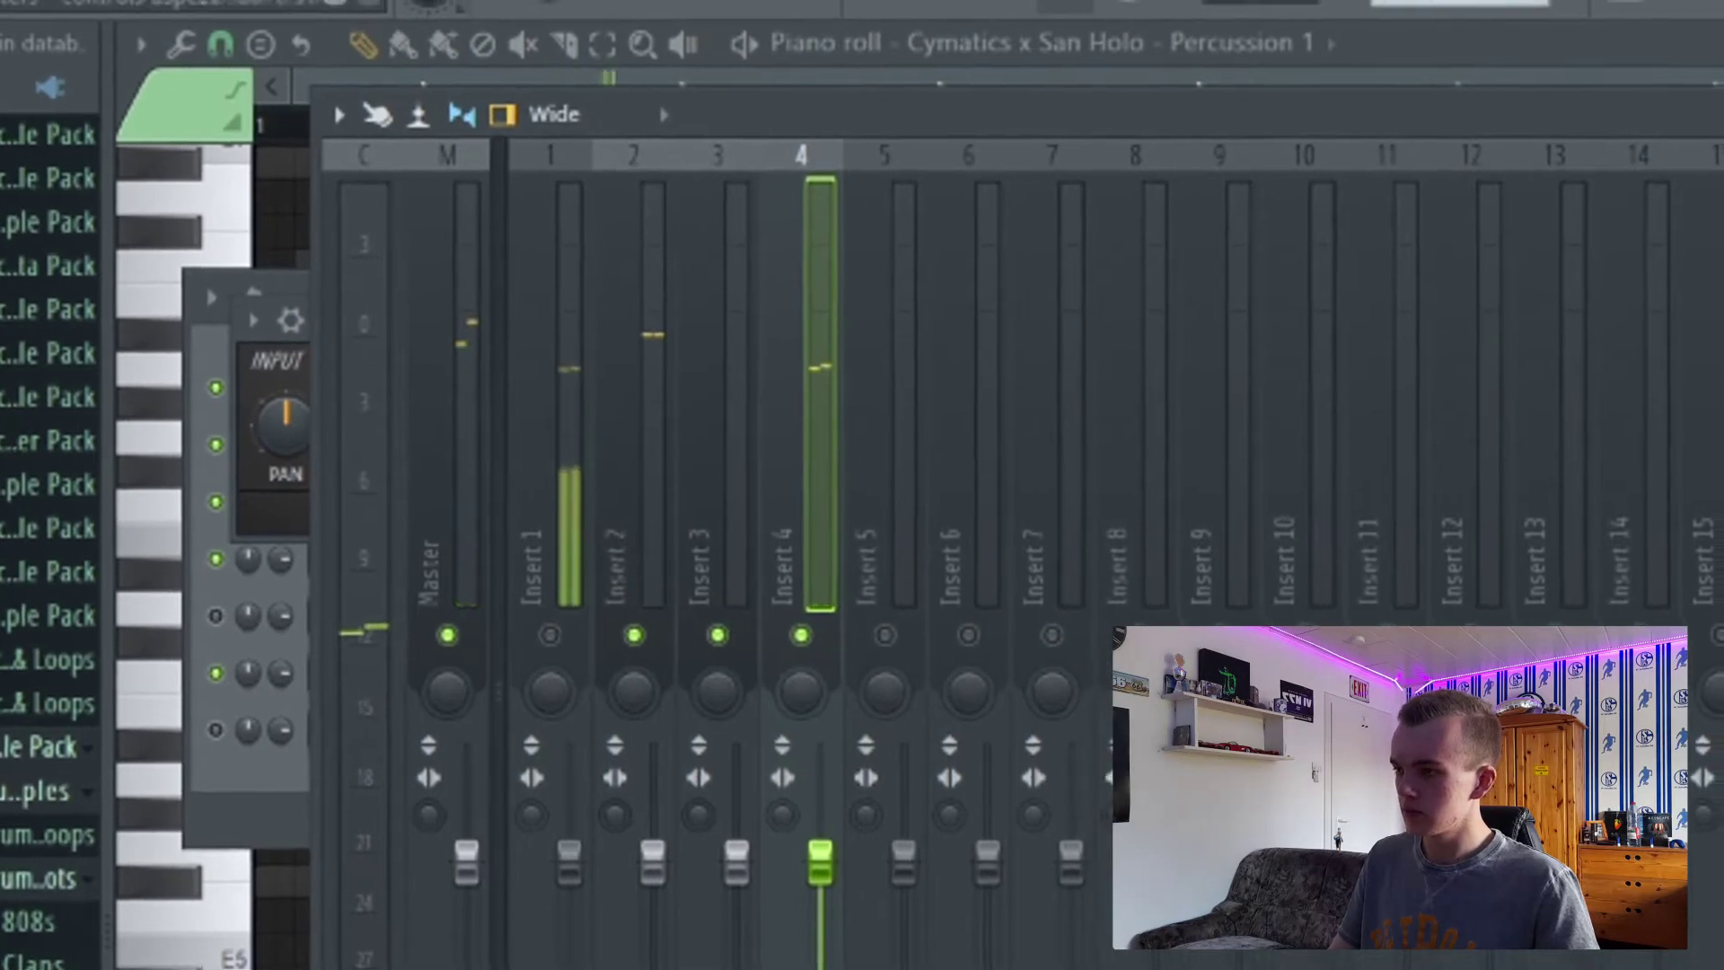
key("Escape")
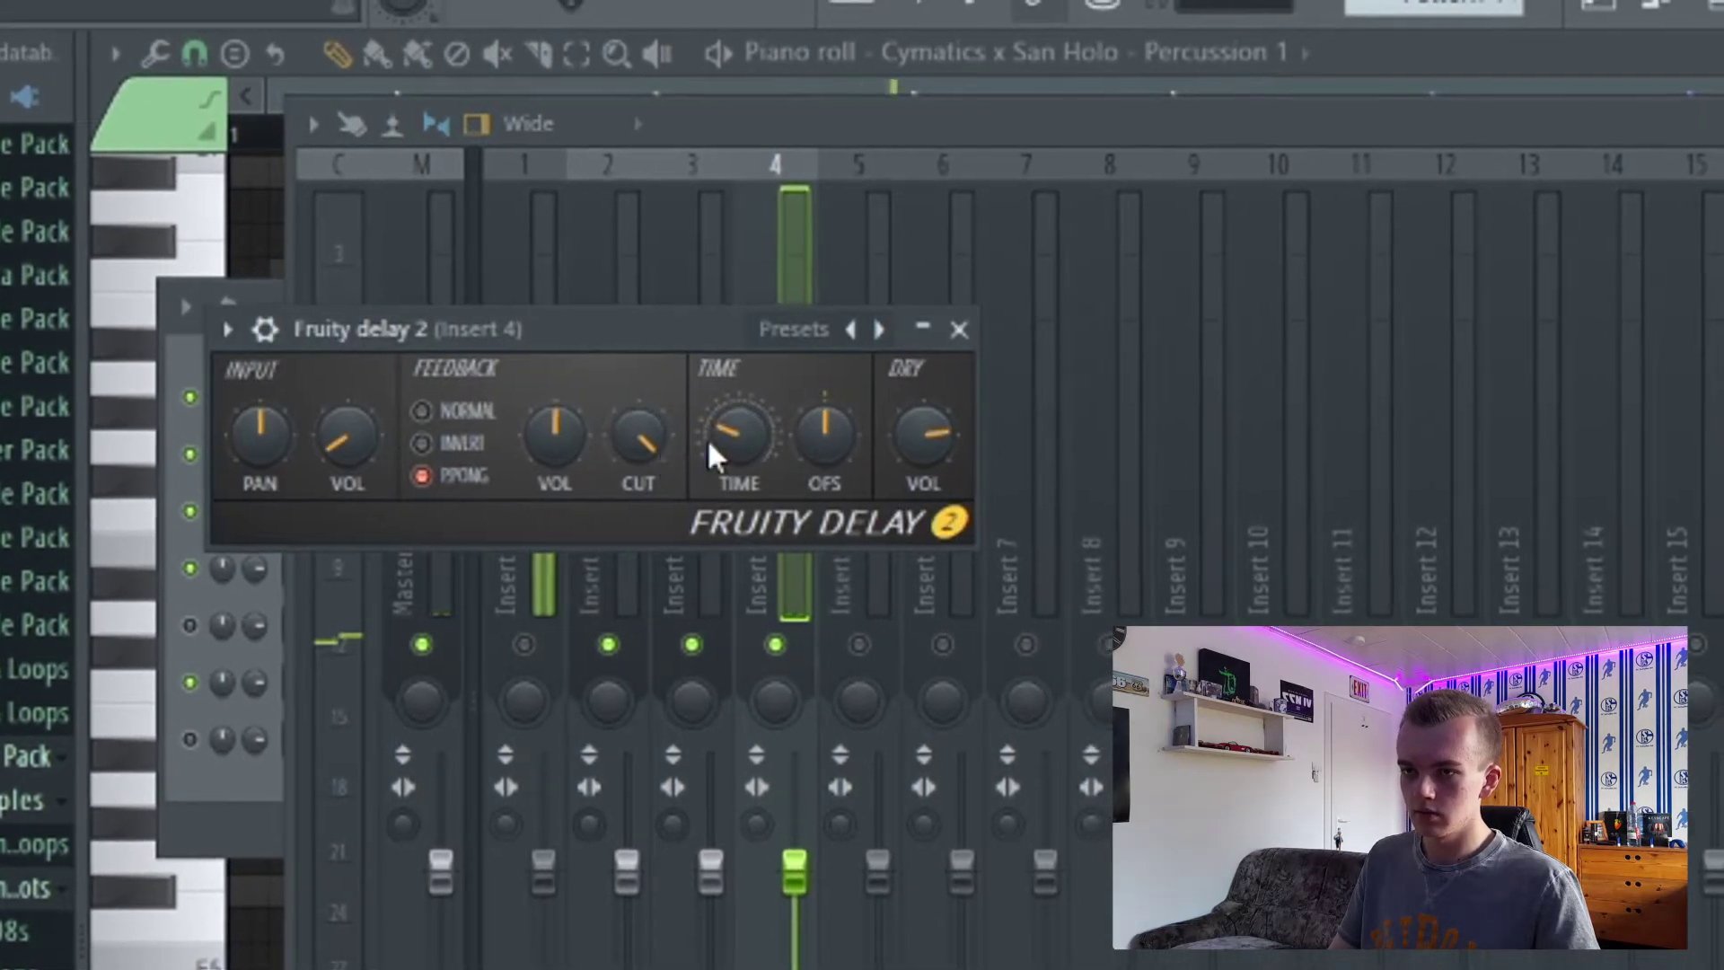
right_click(746, 446)
mouse_move(929, 521)
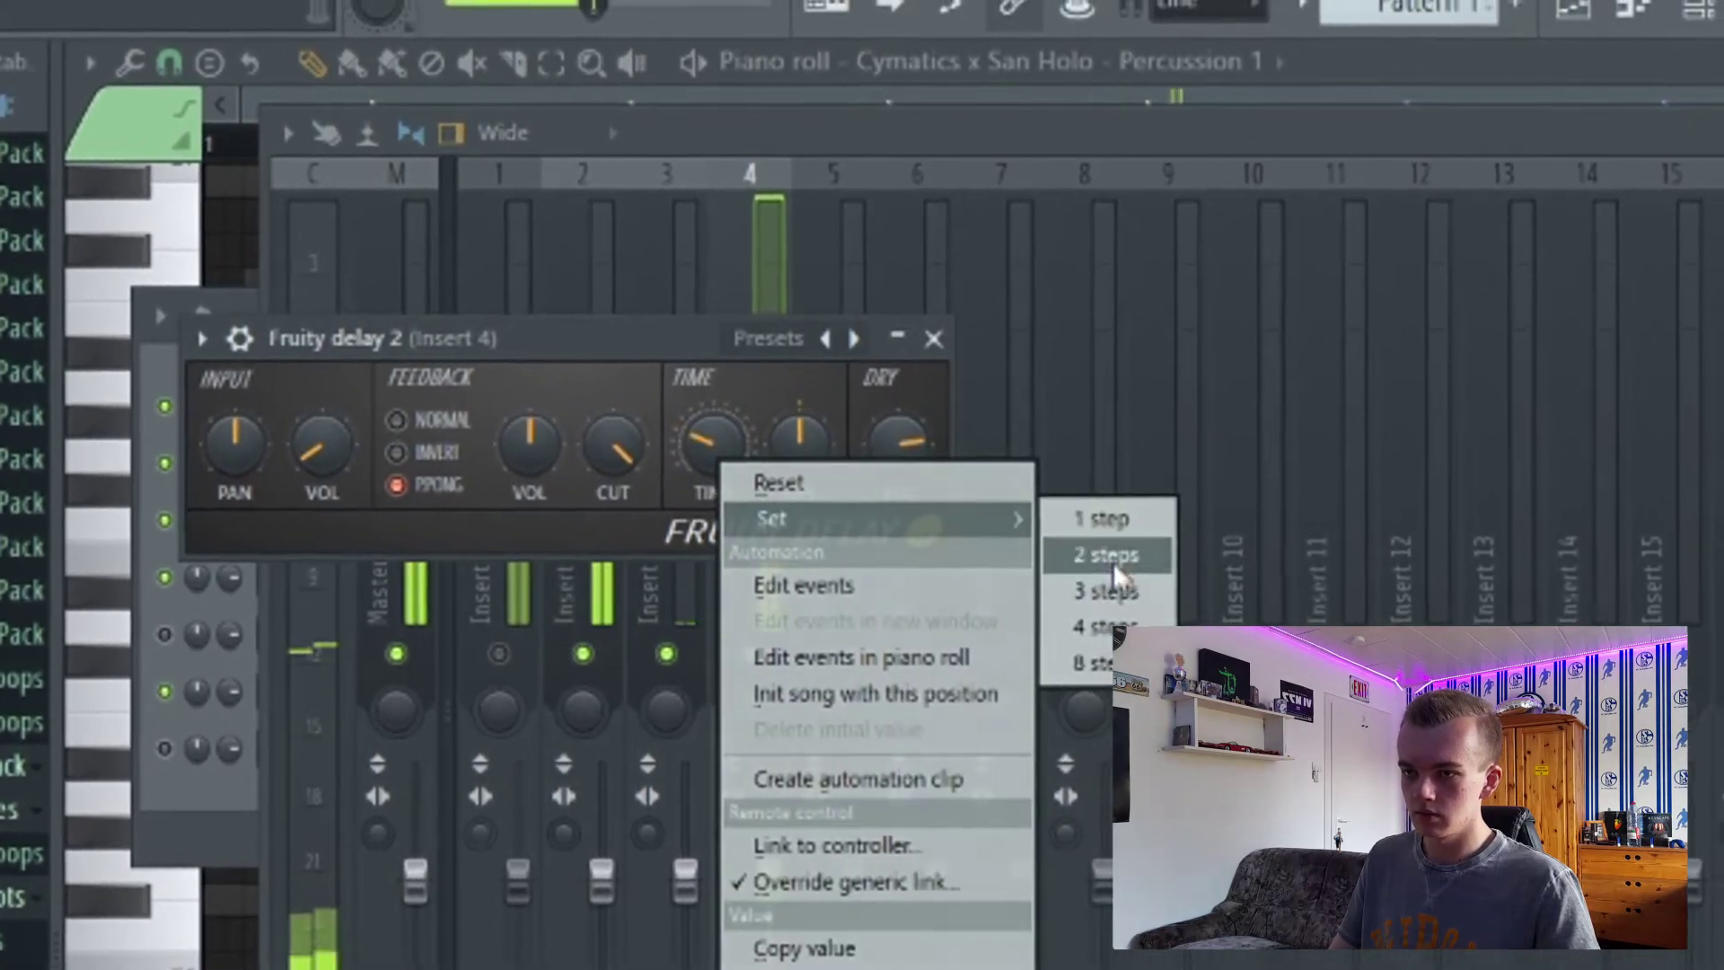
left_click(1112, 557)
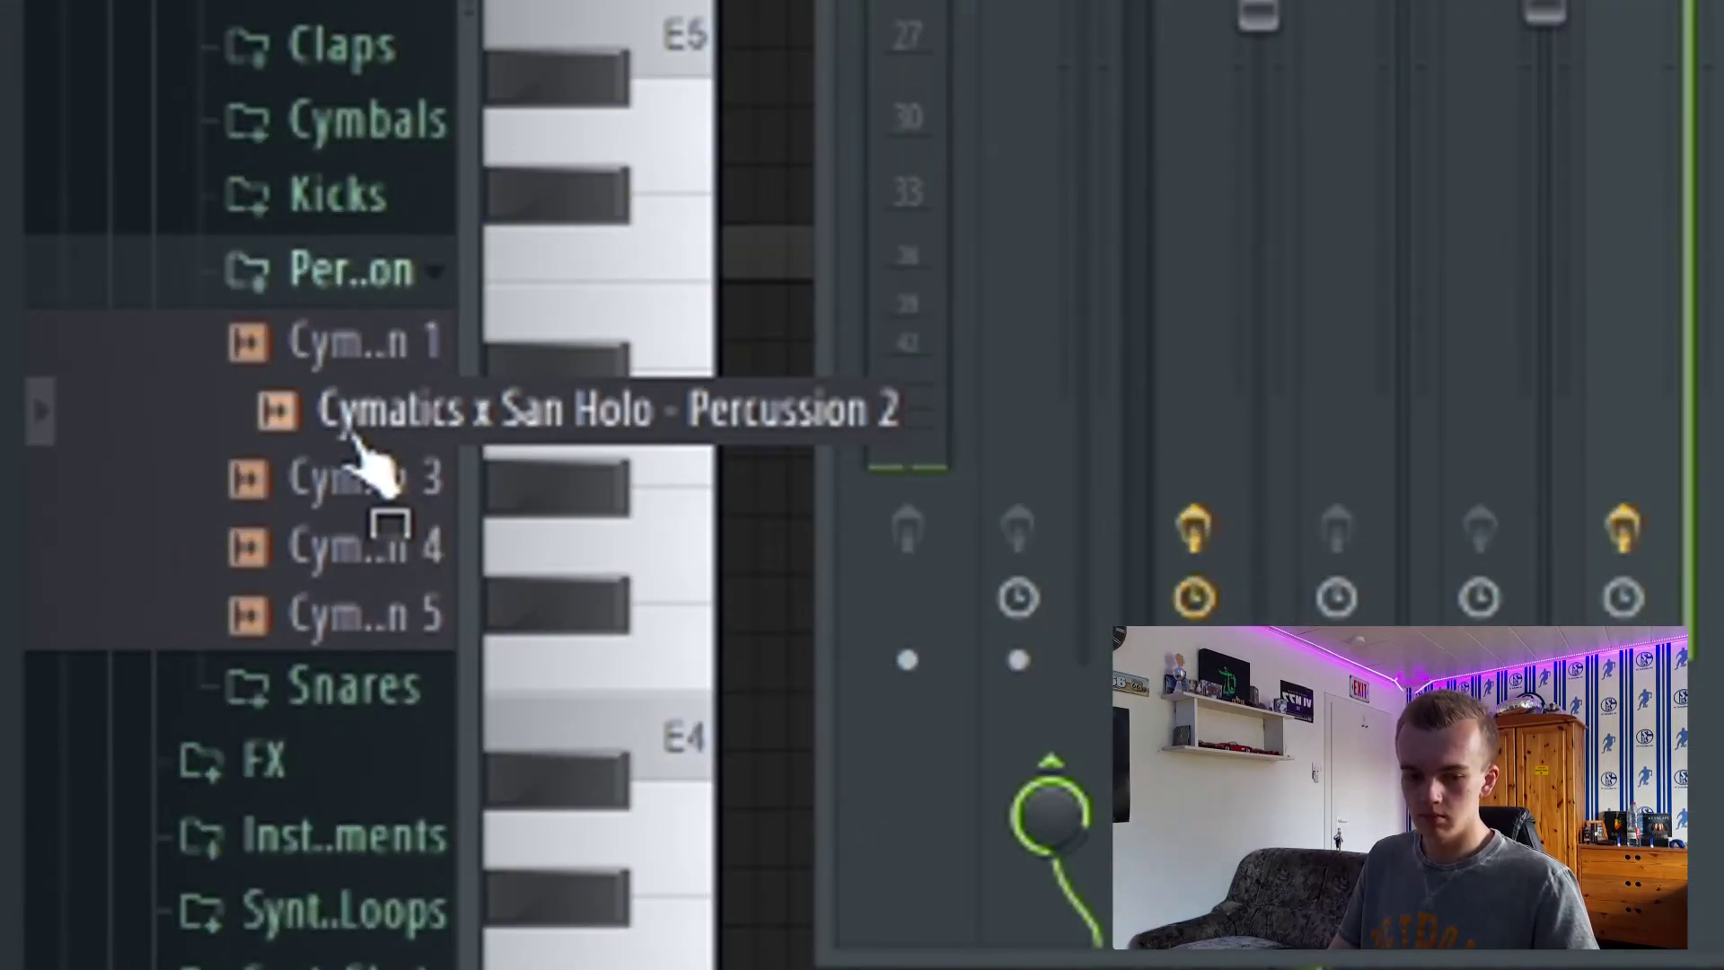
Add the Cymatics x San Holo Percussion 2 sample as a new channel with one hit on step 11 of bars 1 and 5.
left_click_drag(360, 449, 896, 90)
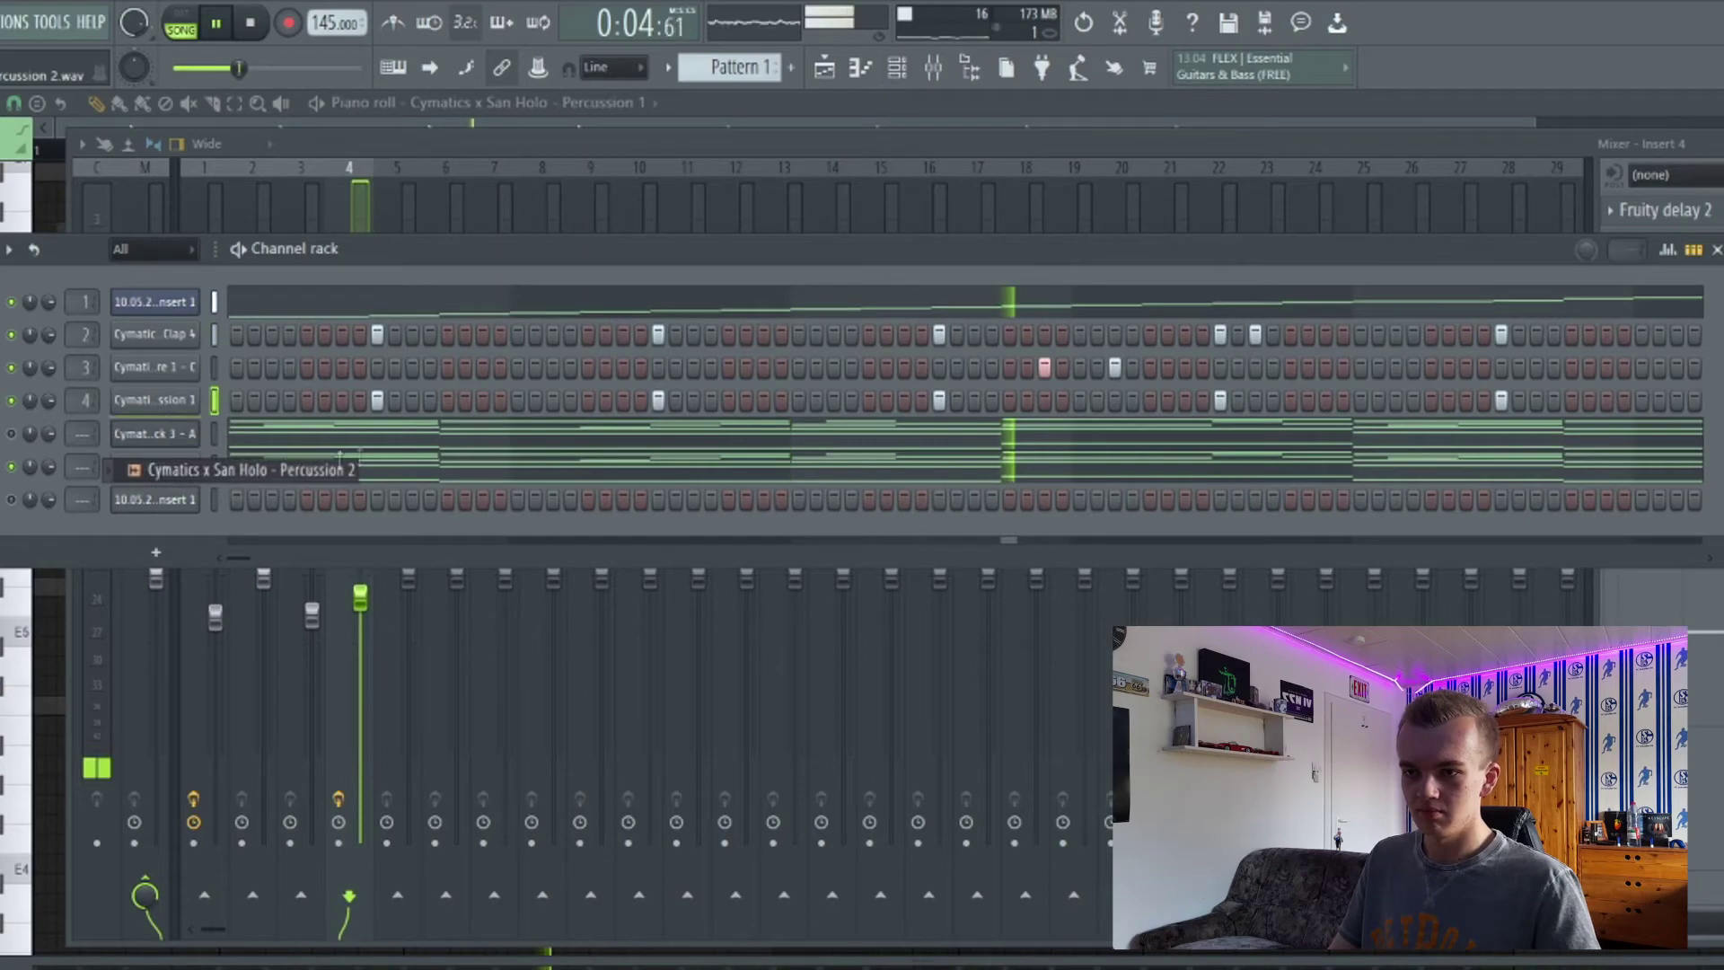
left_click_drag(339, 458, 410, 446)
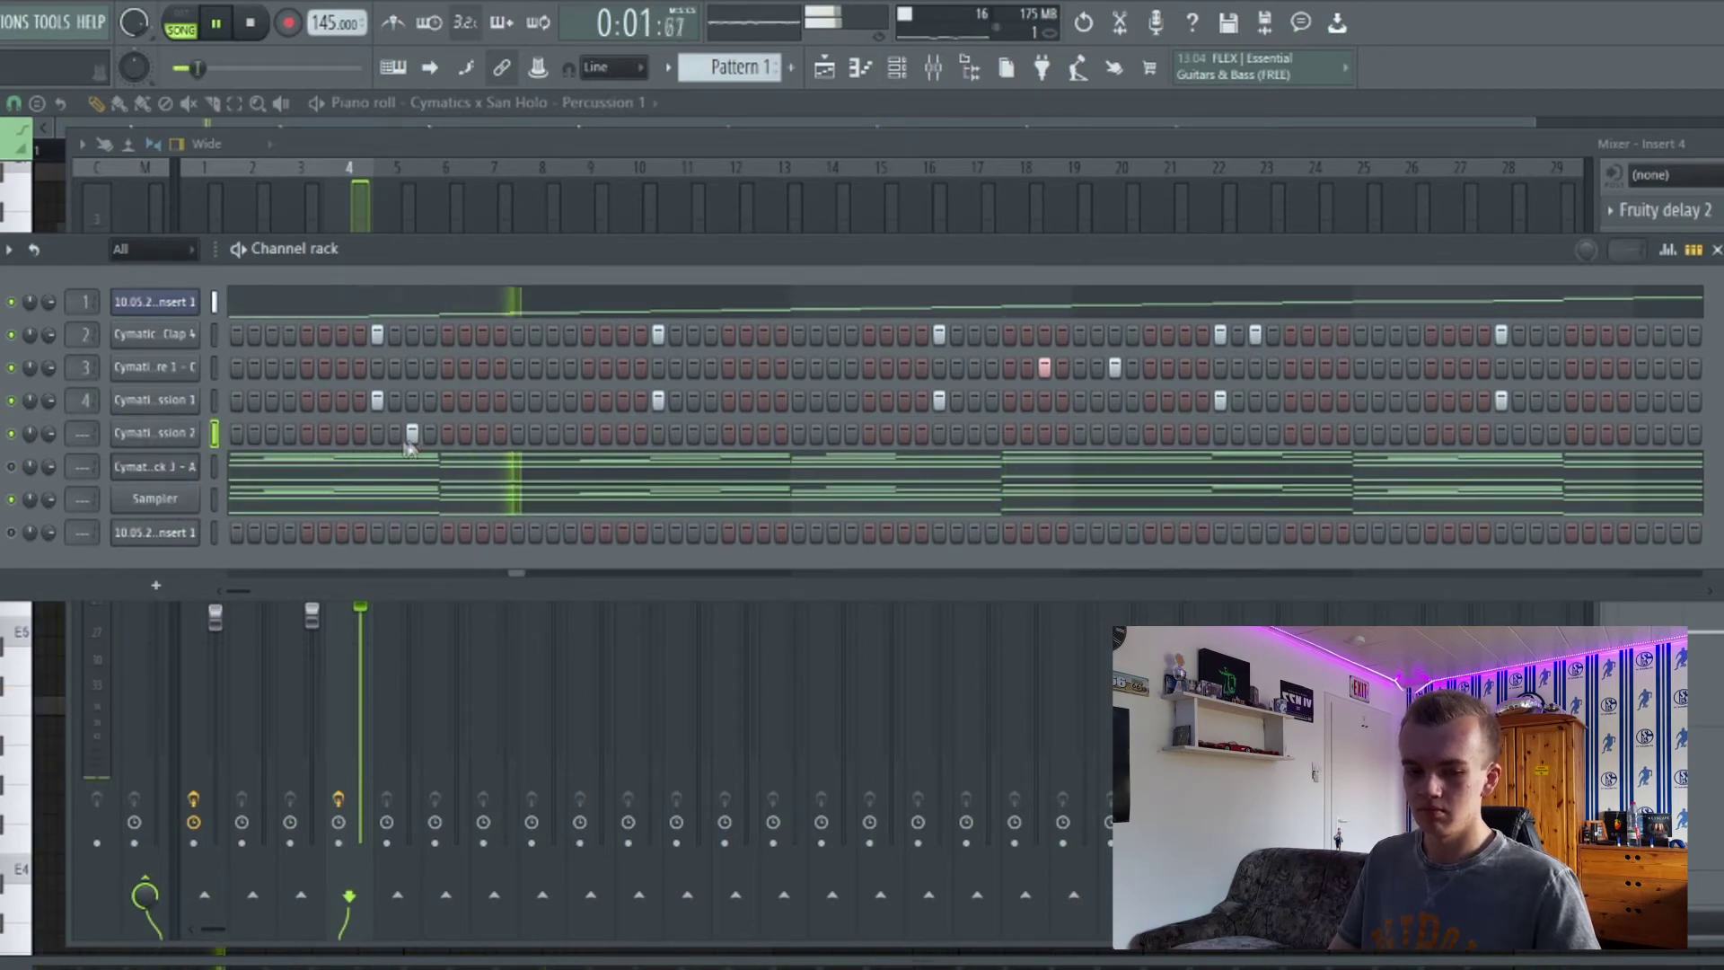
left_click(864, 81)
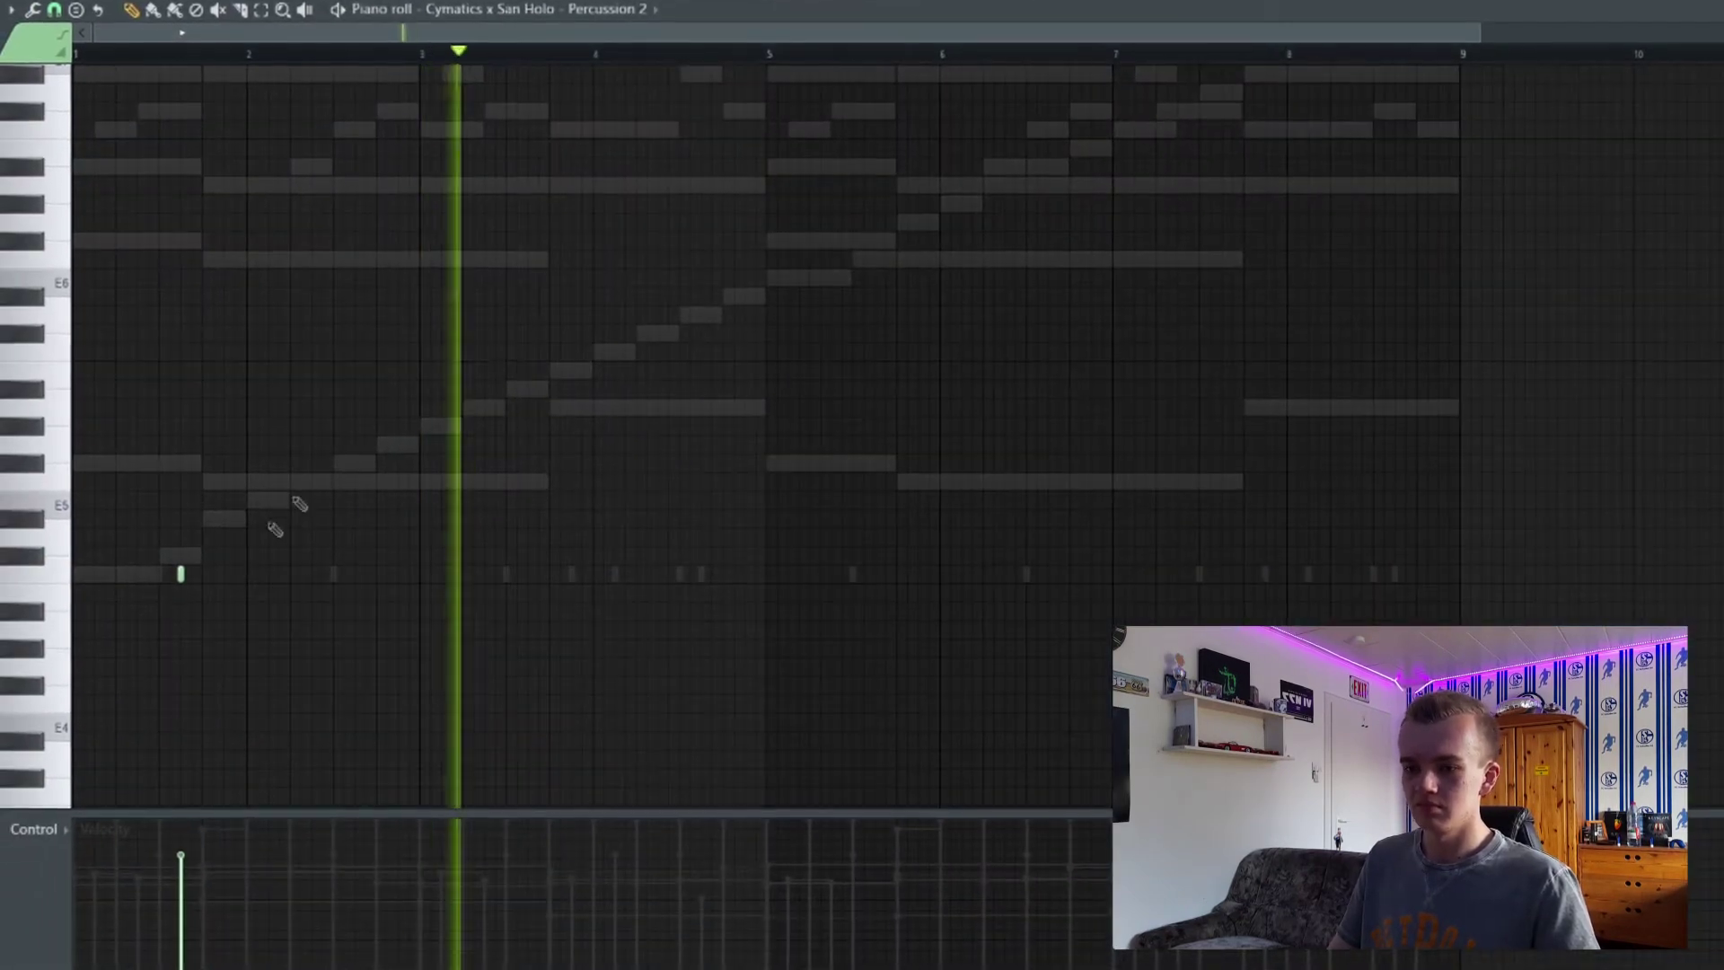
left_click_drag(233, 574, 879, 585)
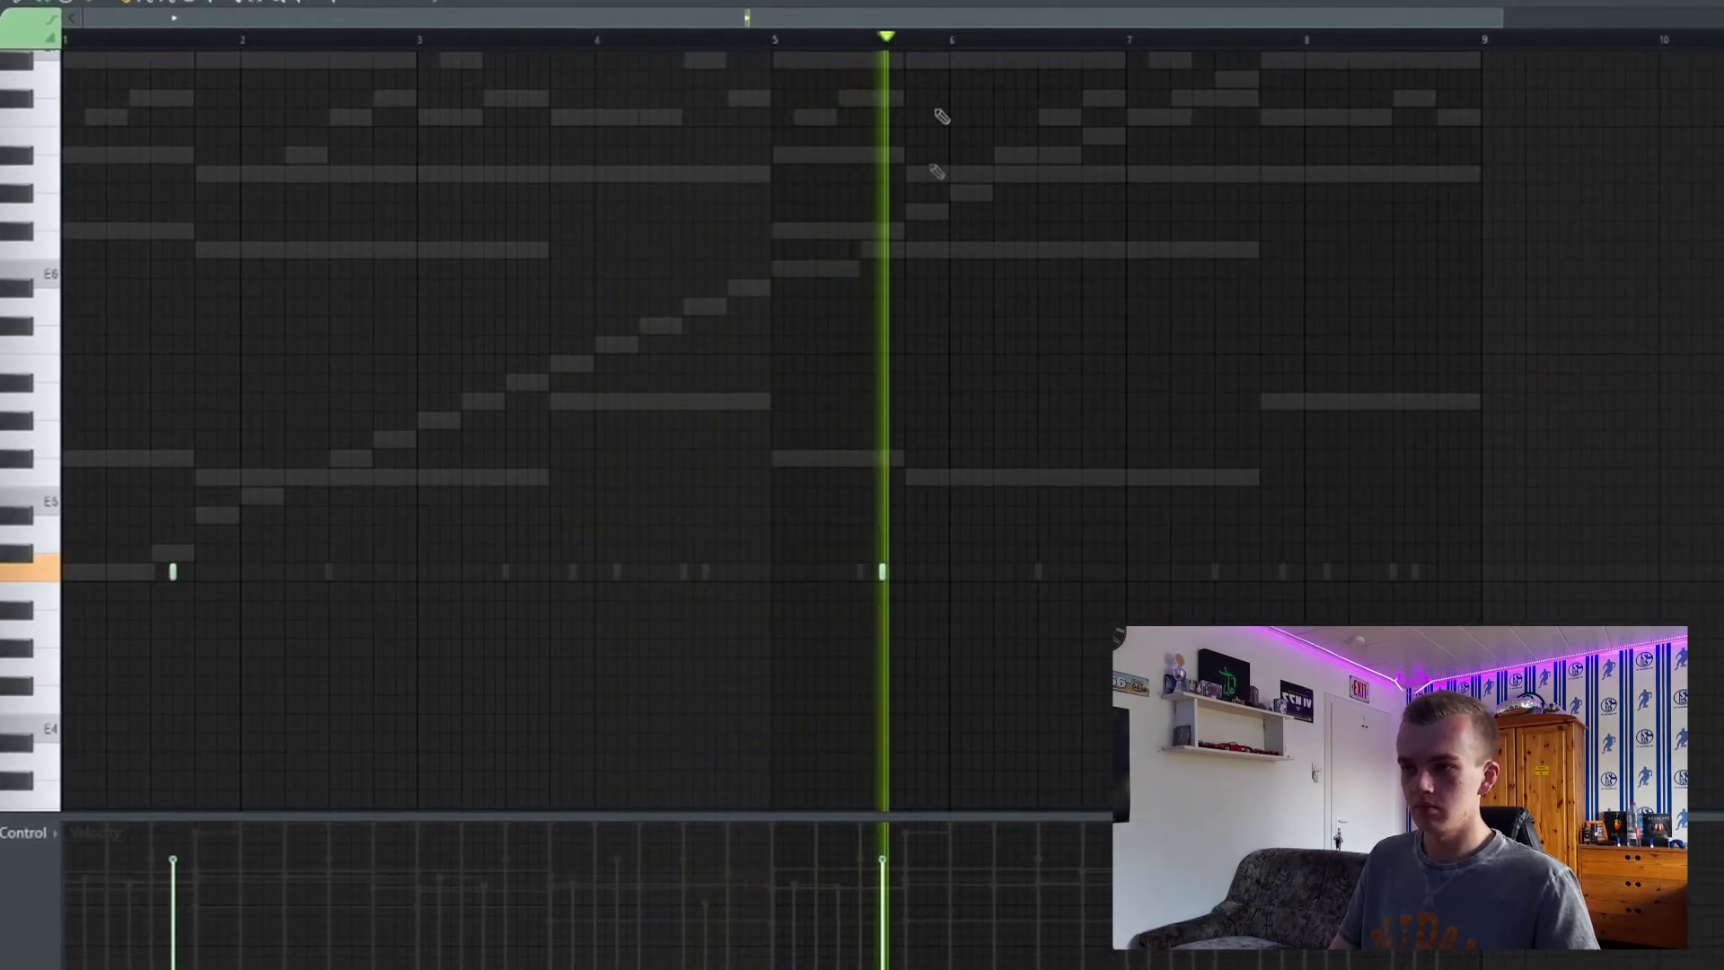
Route the Percussion 2 channel to mixer Insert 5.
key("F9")
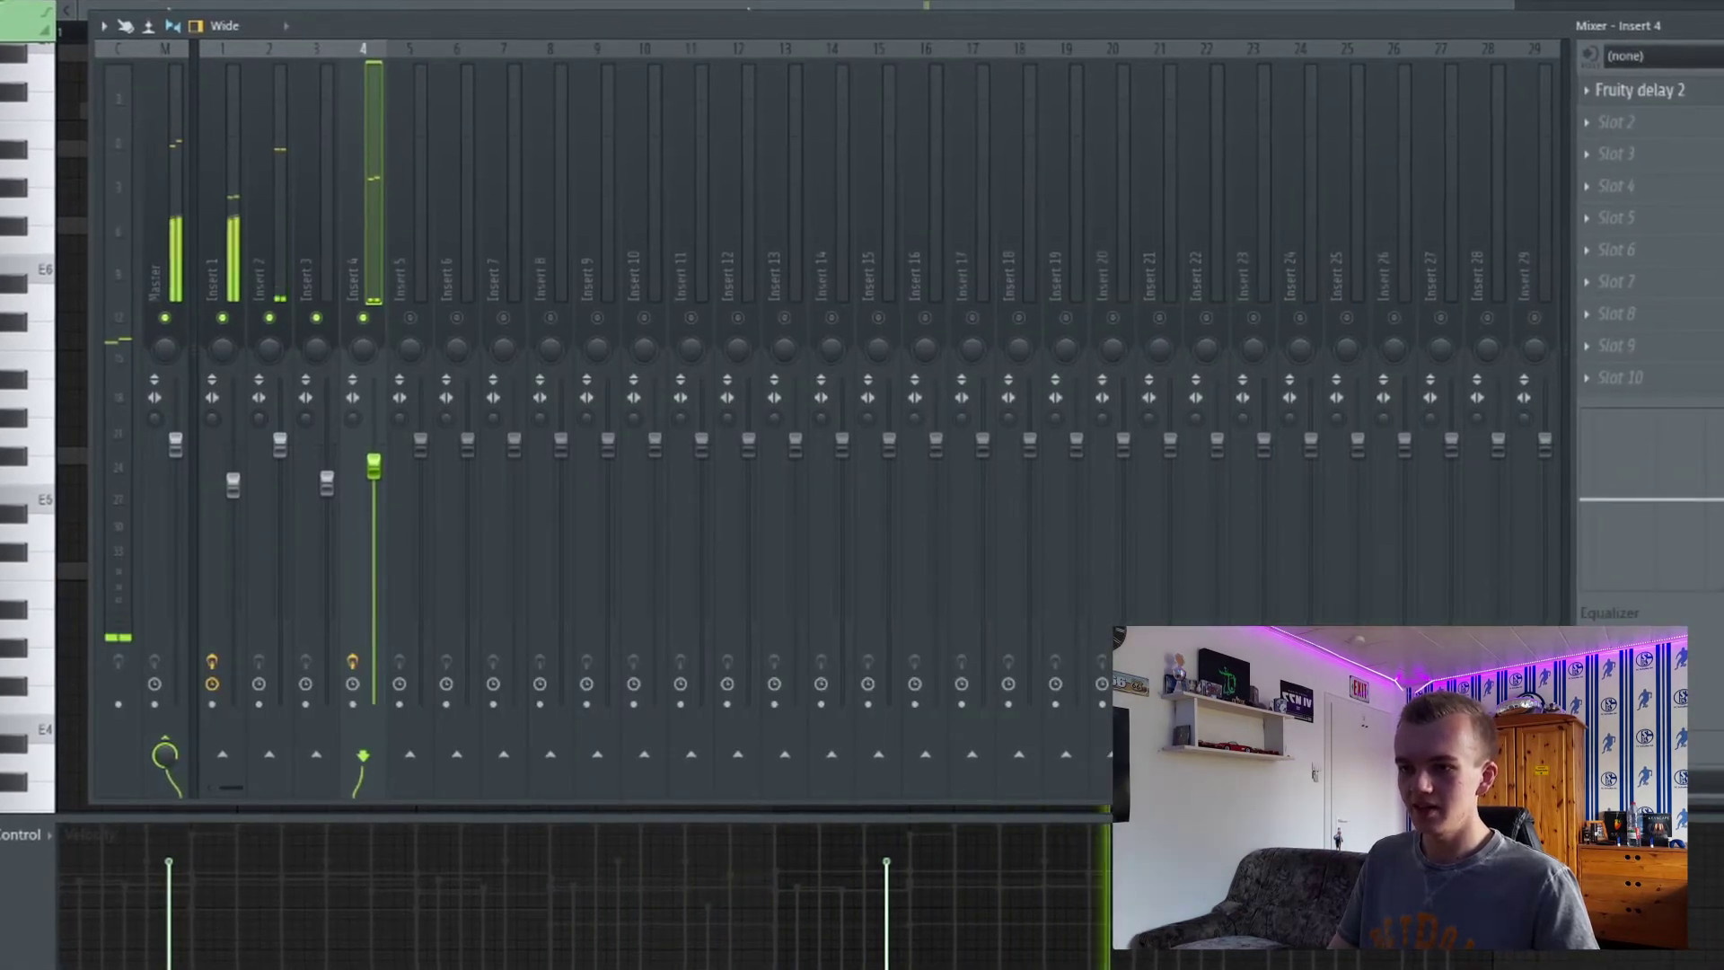
key("F6")
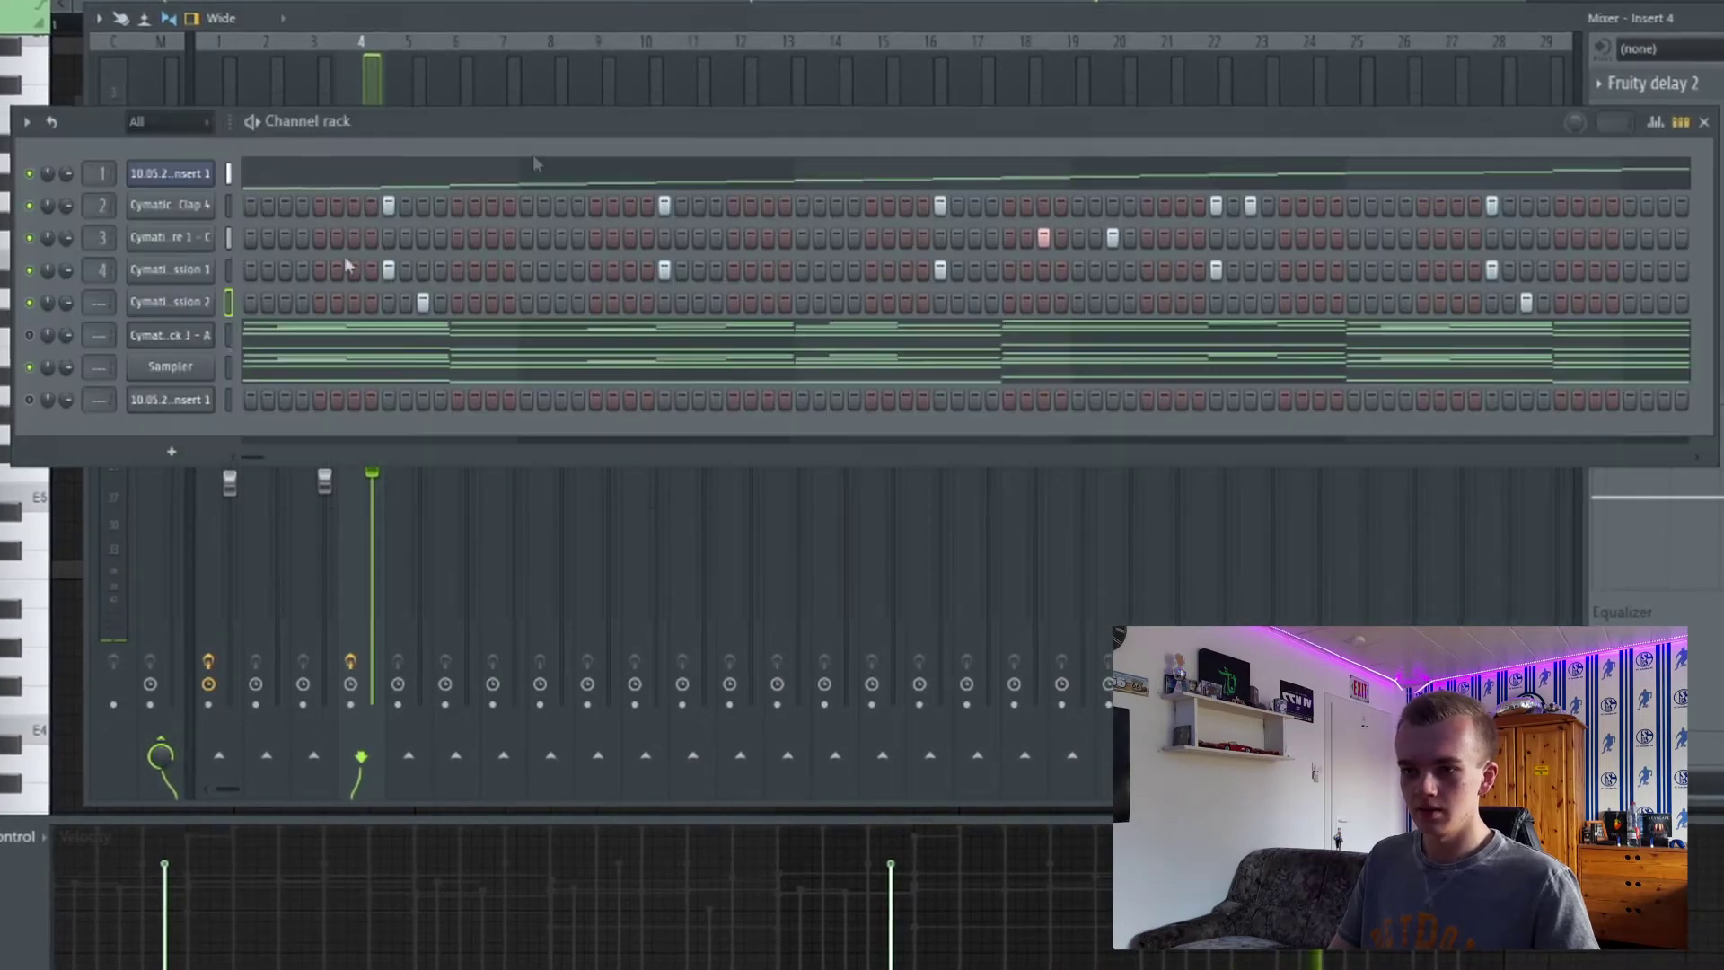
left_click_drag(97, 301, 98, 284)
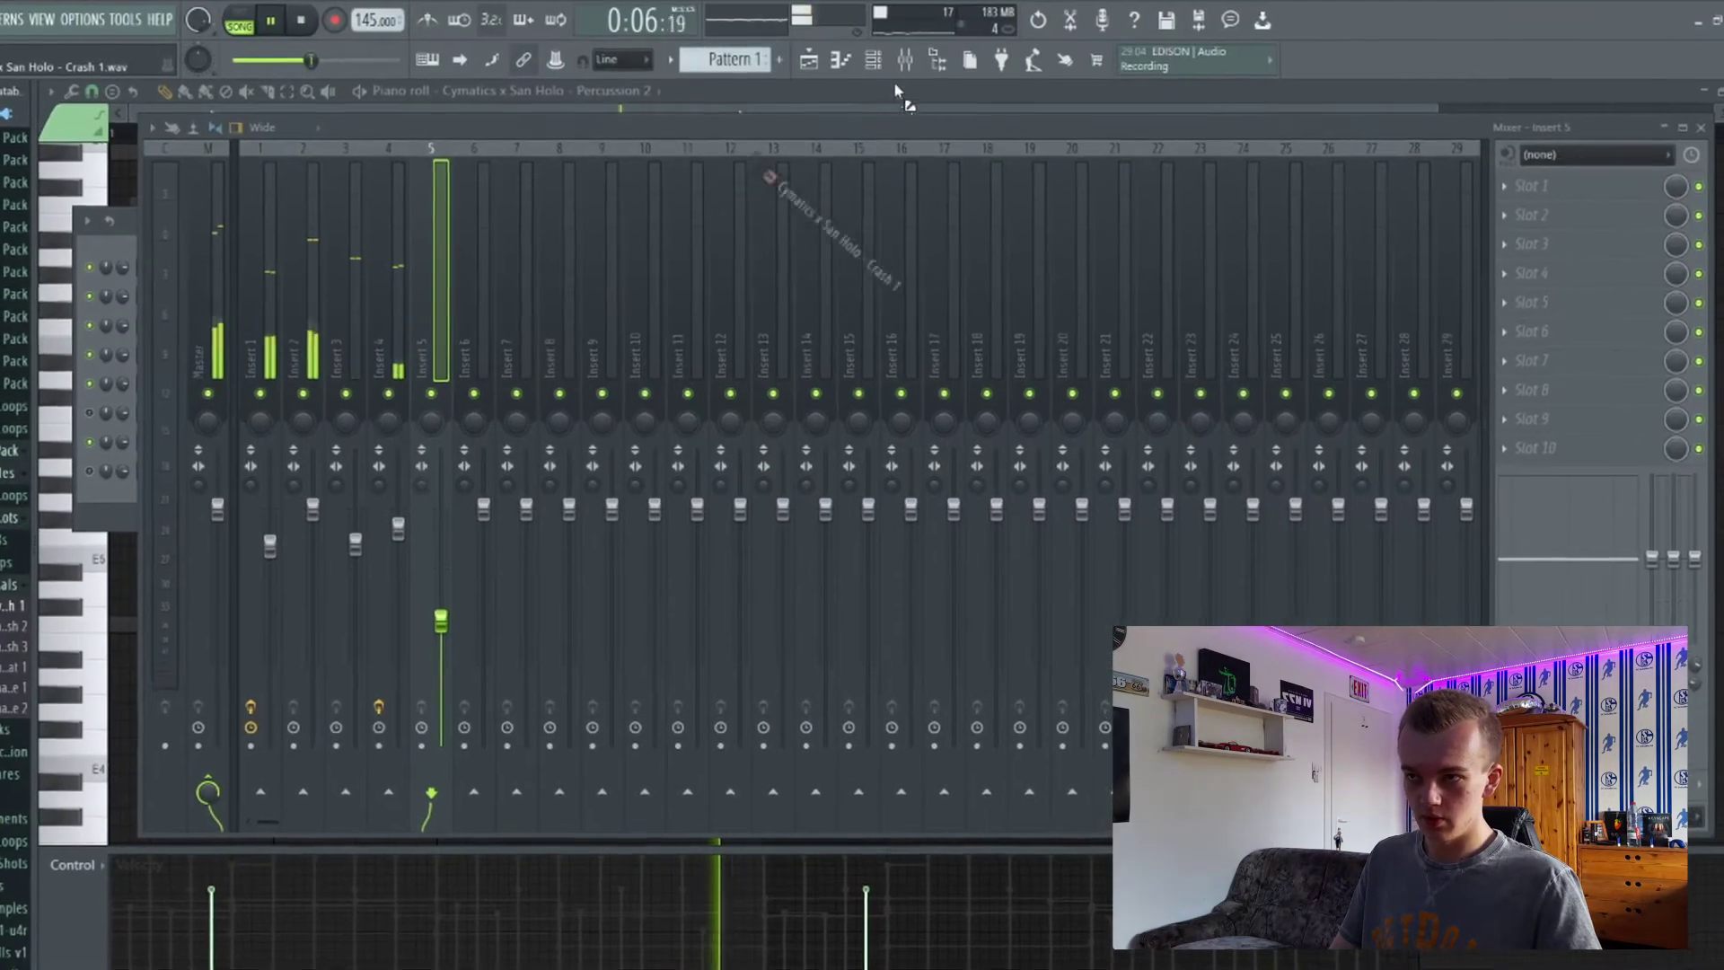
Add the Crash 1 sample as a new channel with a hit at the start of bar 1, and load Fruity Reeverb 2 on Insert 6.
left_click_drag(904, 104, 276, 434)
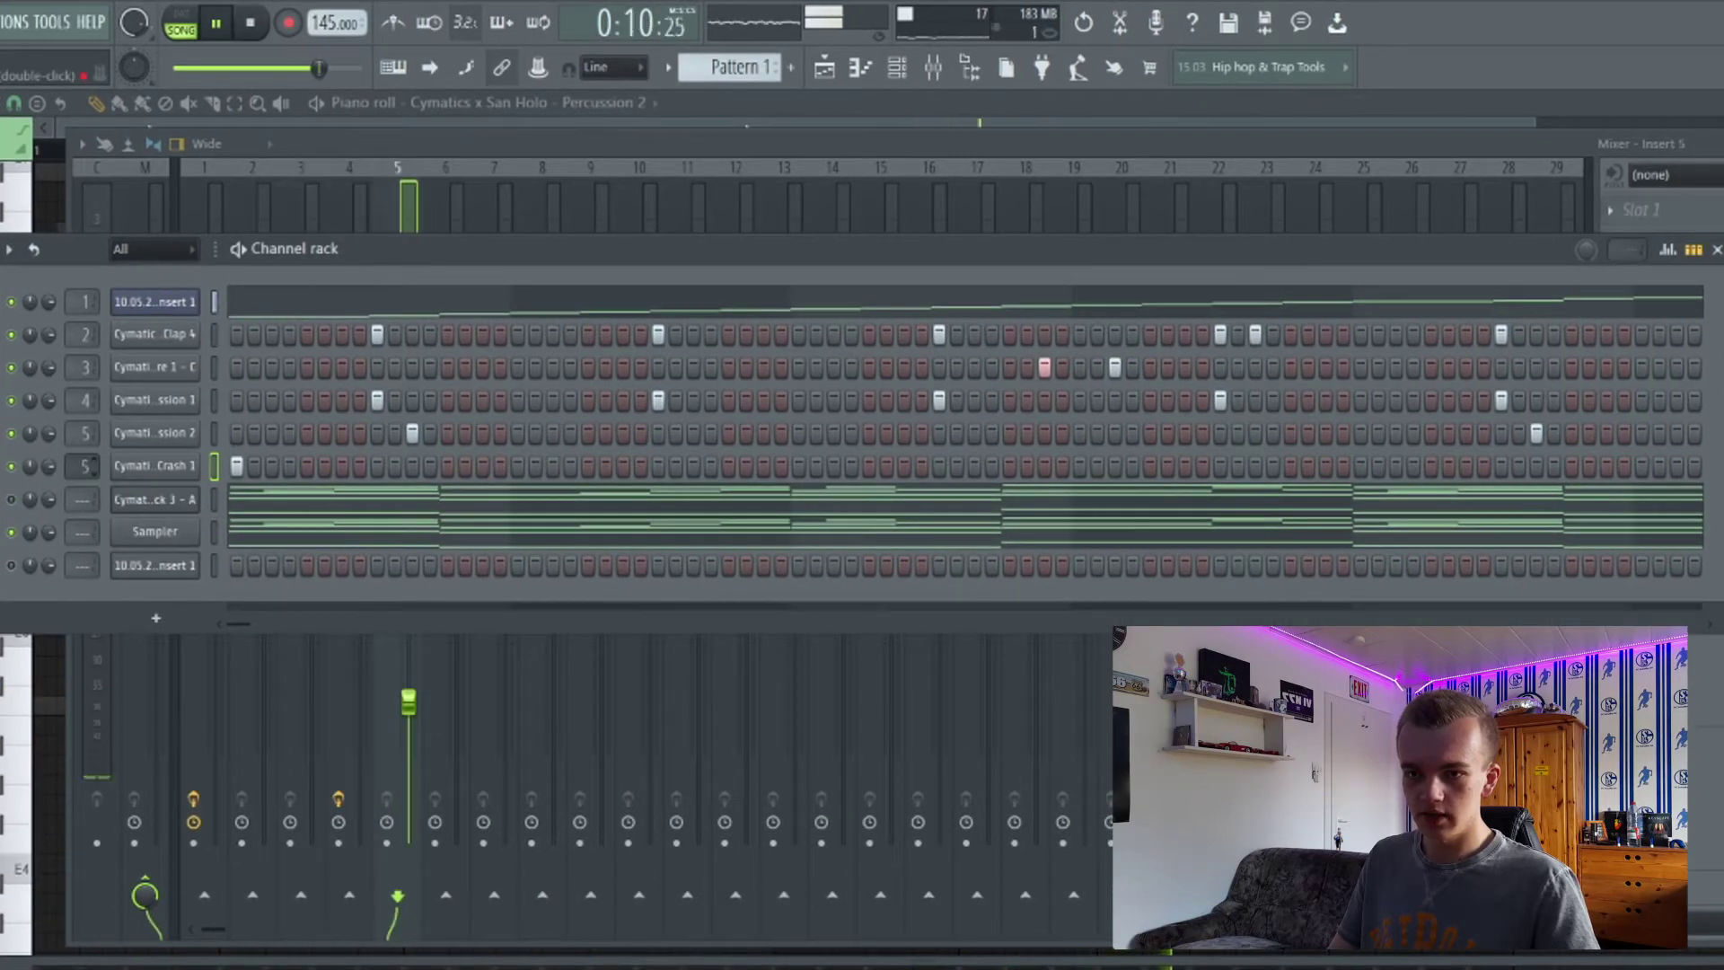
left_click(433, 205)
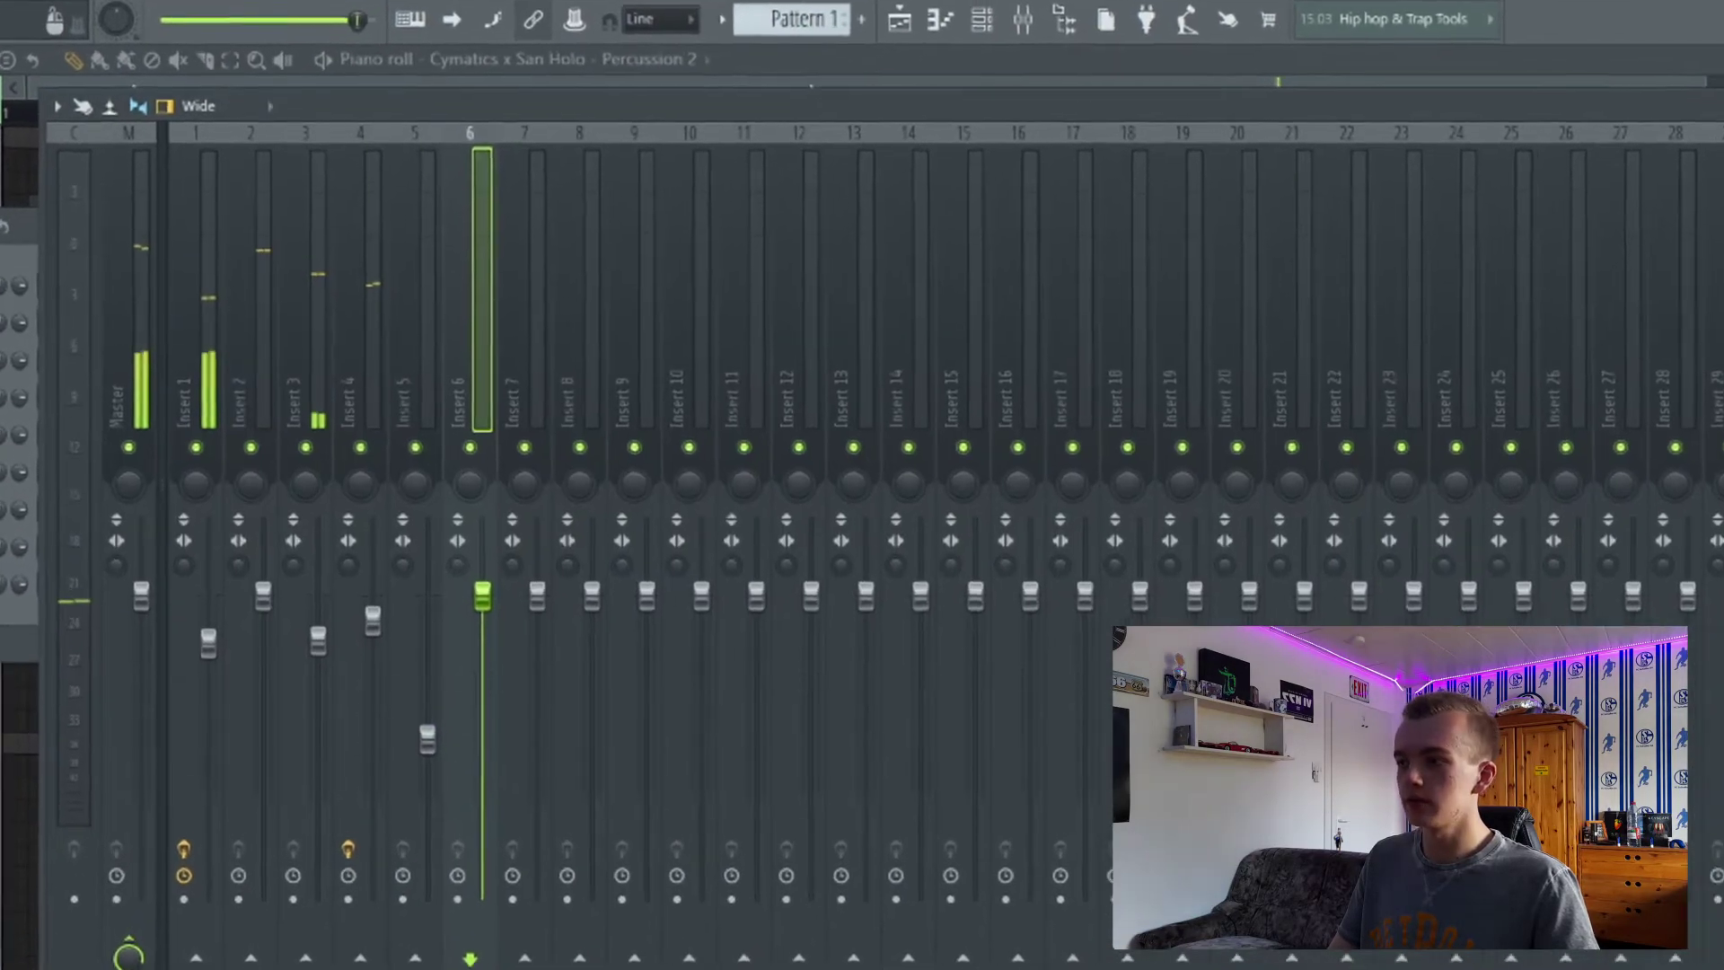
left_click(1610, 210)
mouse_move(1562, 230)
left_click(1692, 837)
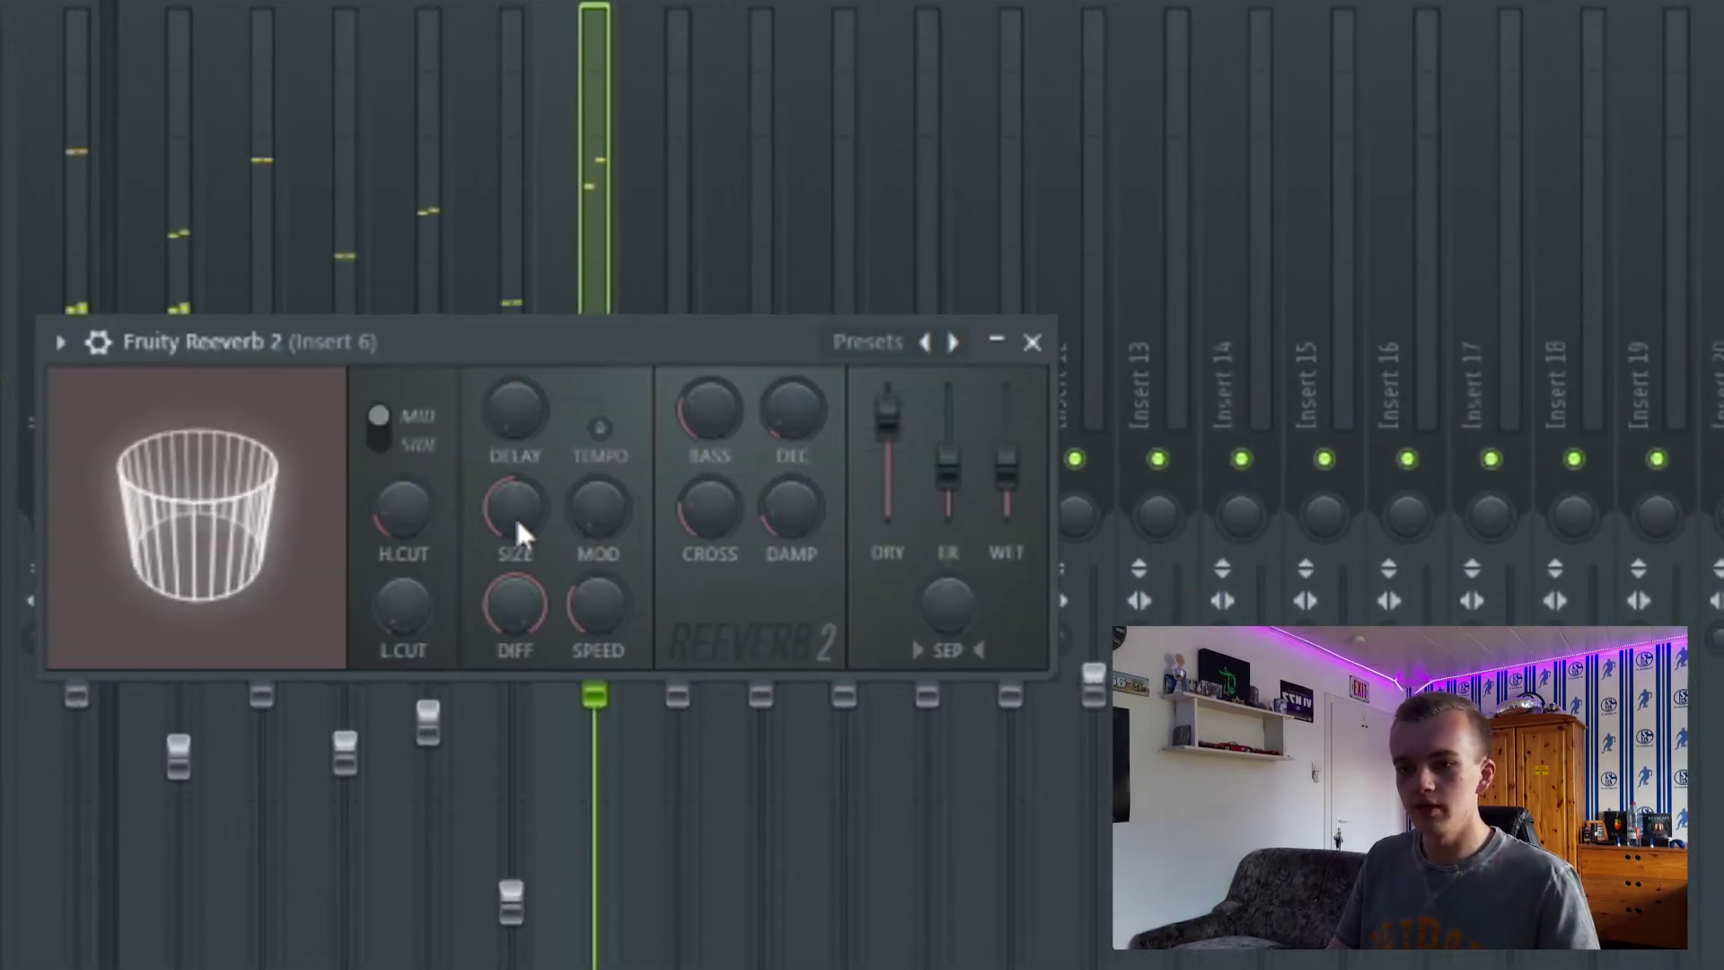
Enlarge the room size and raise the wet level of the reverb on Insert 6.
left_click_drag(521, 534, 492, 507)
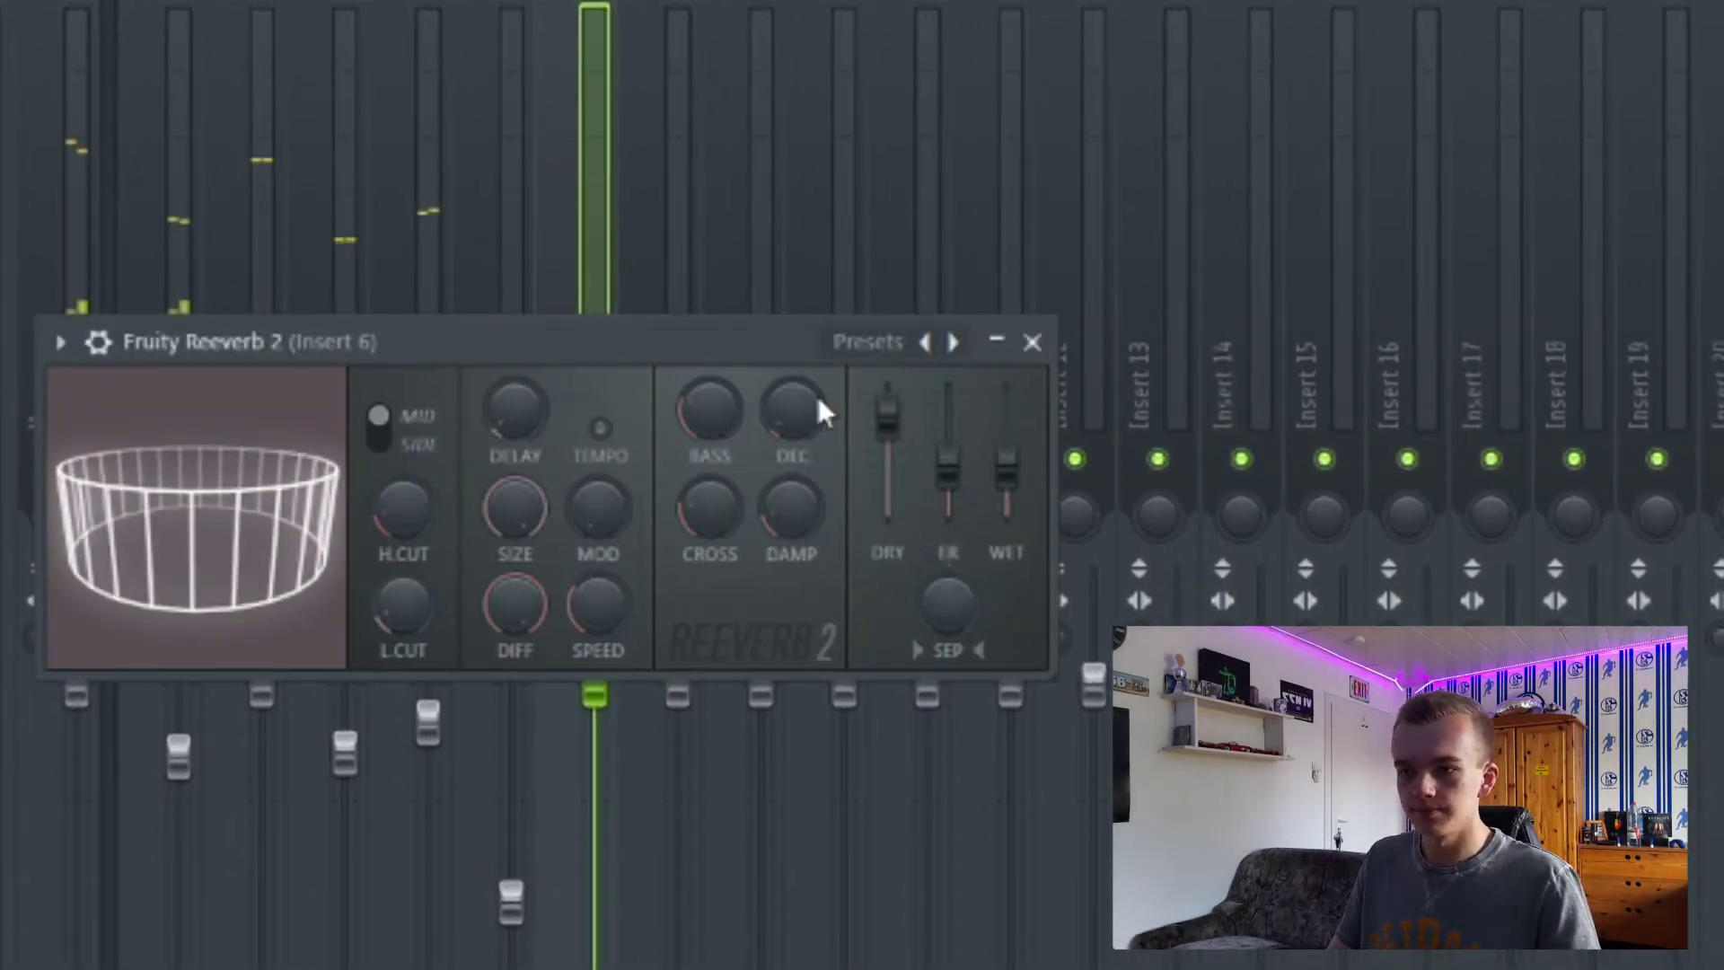
left_click_drag(1007, 463, 1006, 423)
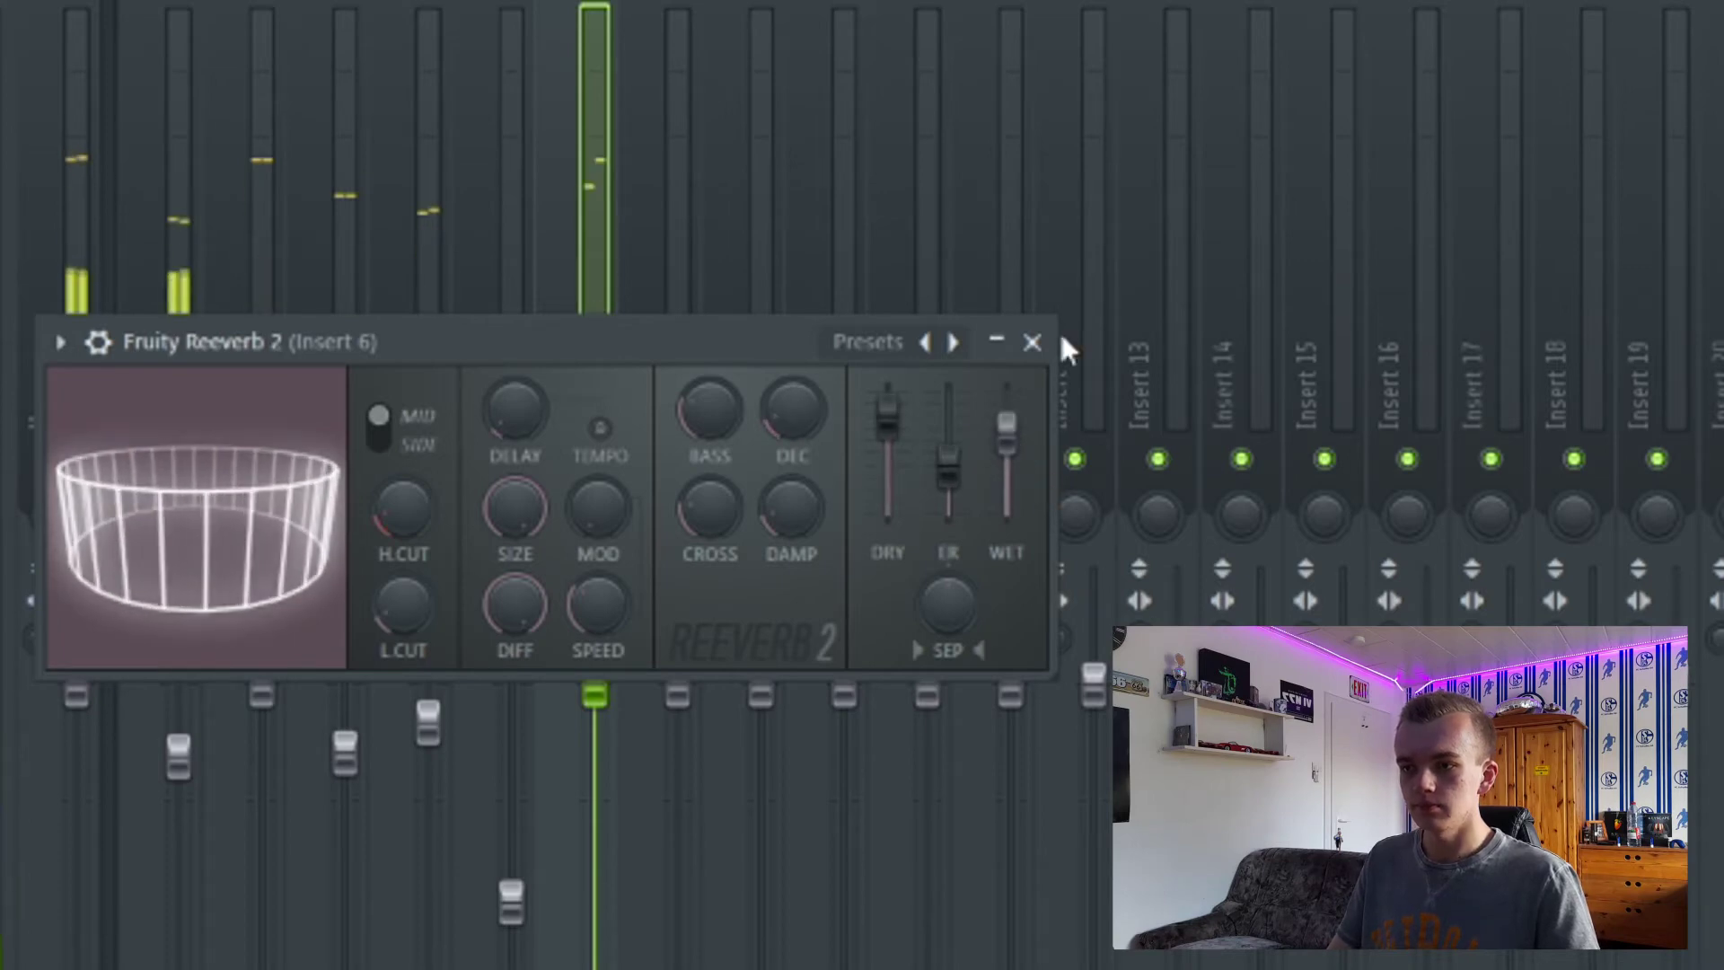
left_click(1032, 341)
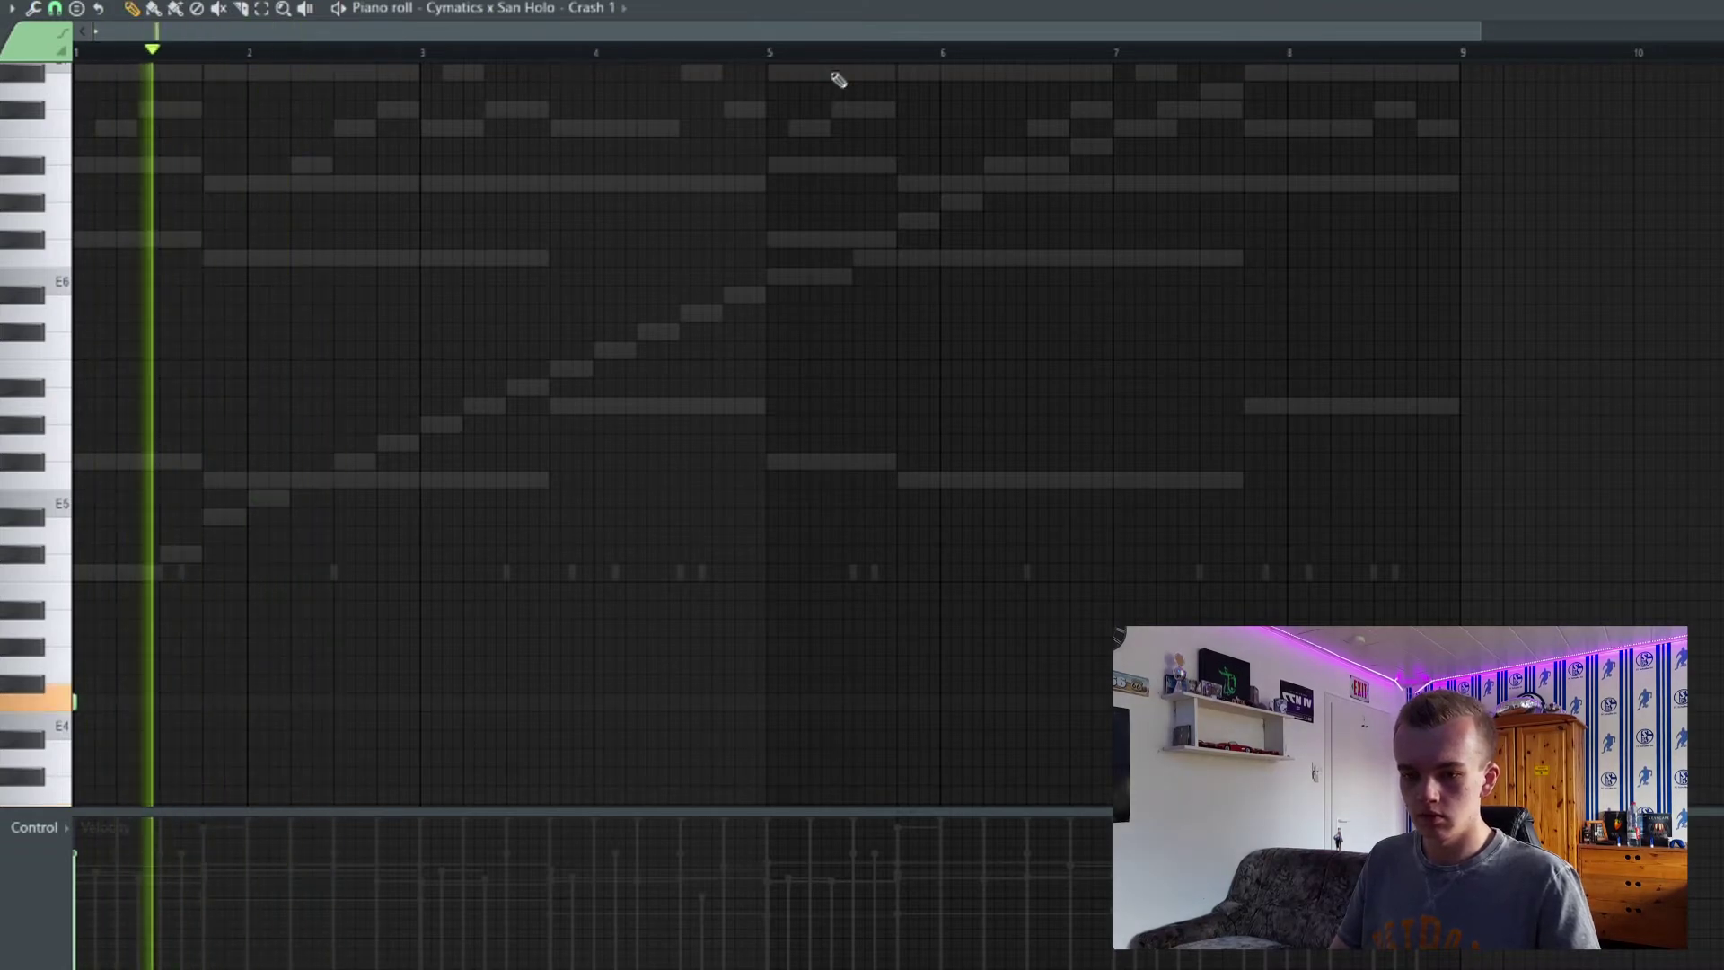
Write an 808 bass pattern over bars 1 to 4 and repeat it in bars 5 to 8, with slide notes ending bars 2 and 6.
scroll(685, 331, "down", 5)
key("space")
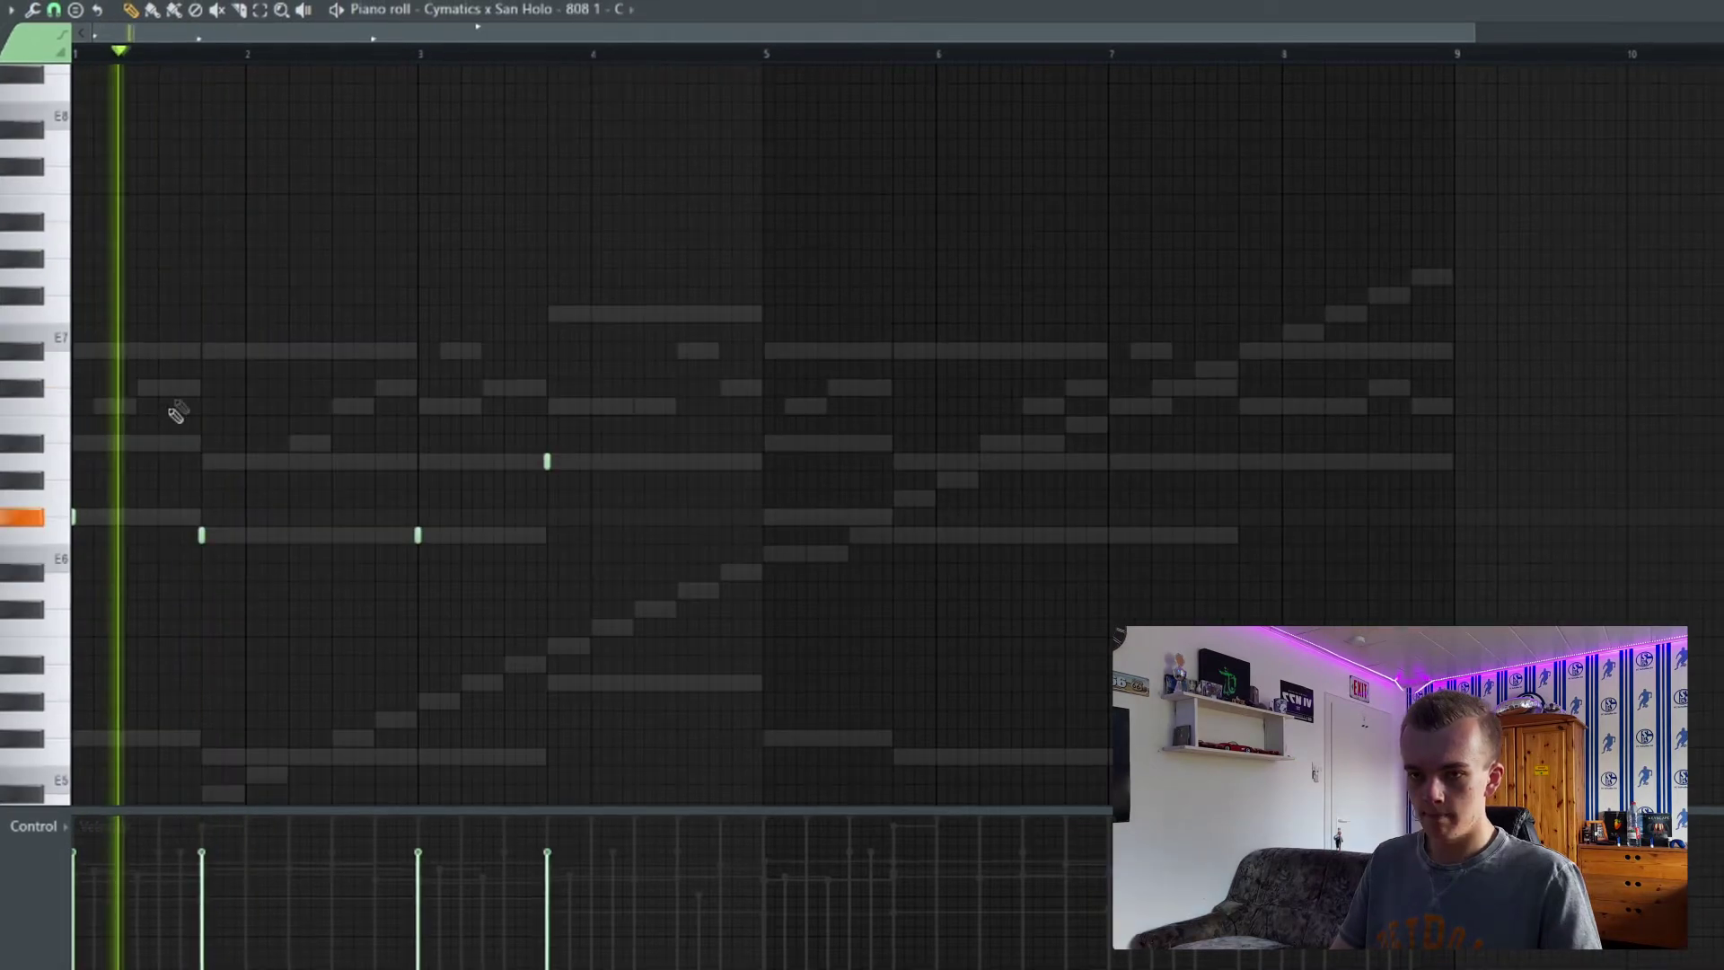
key("space")
left_click_drag(171, 407, 182, 385)
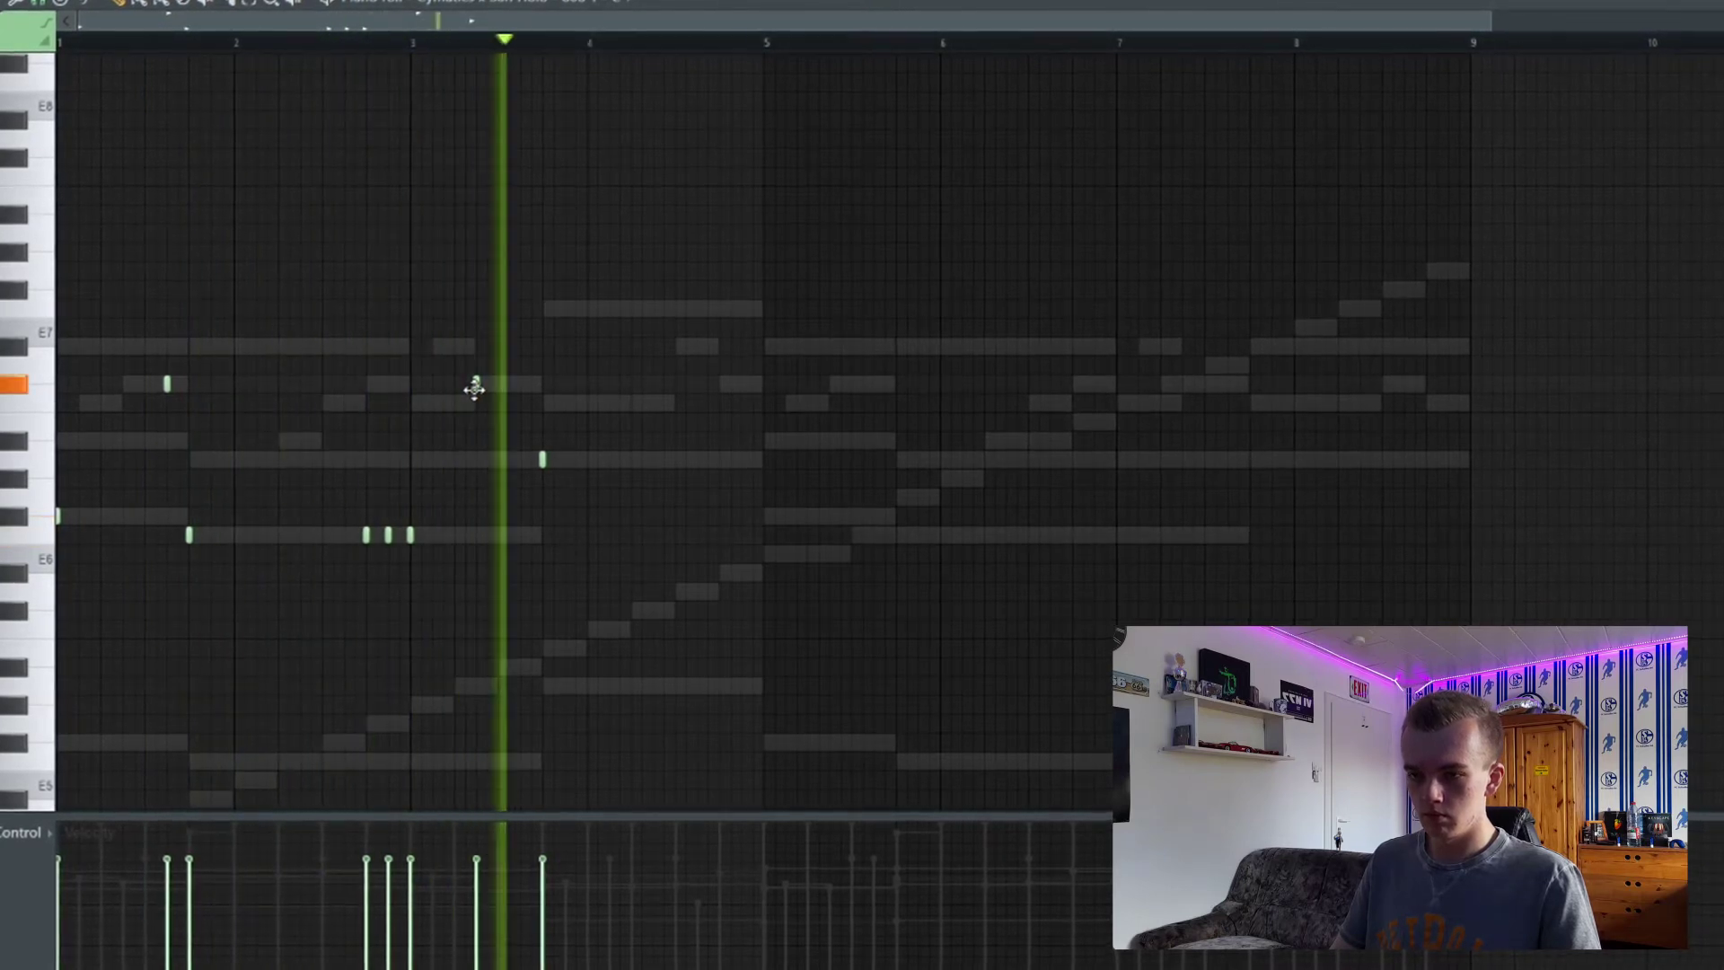
key("space")
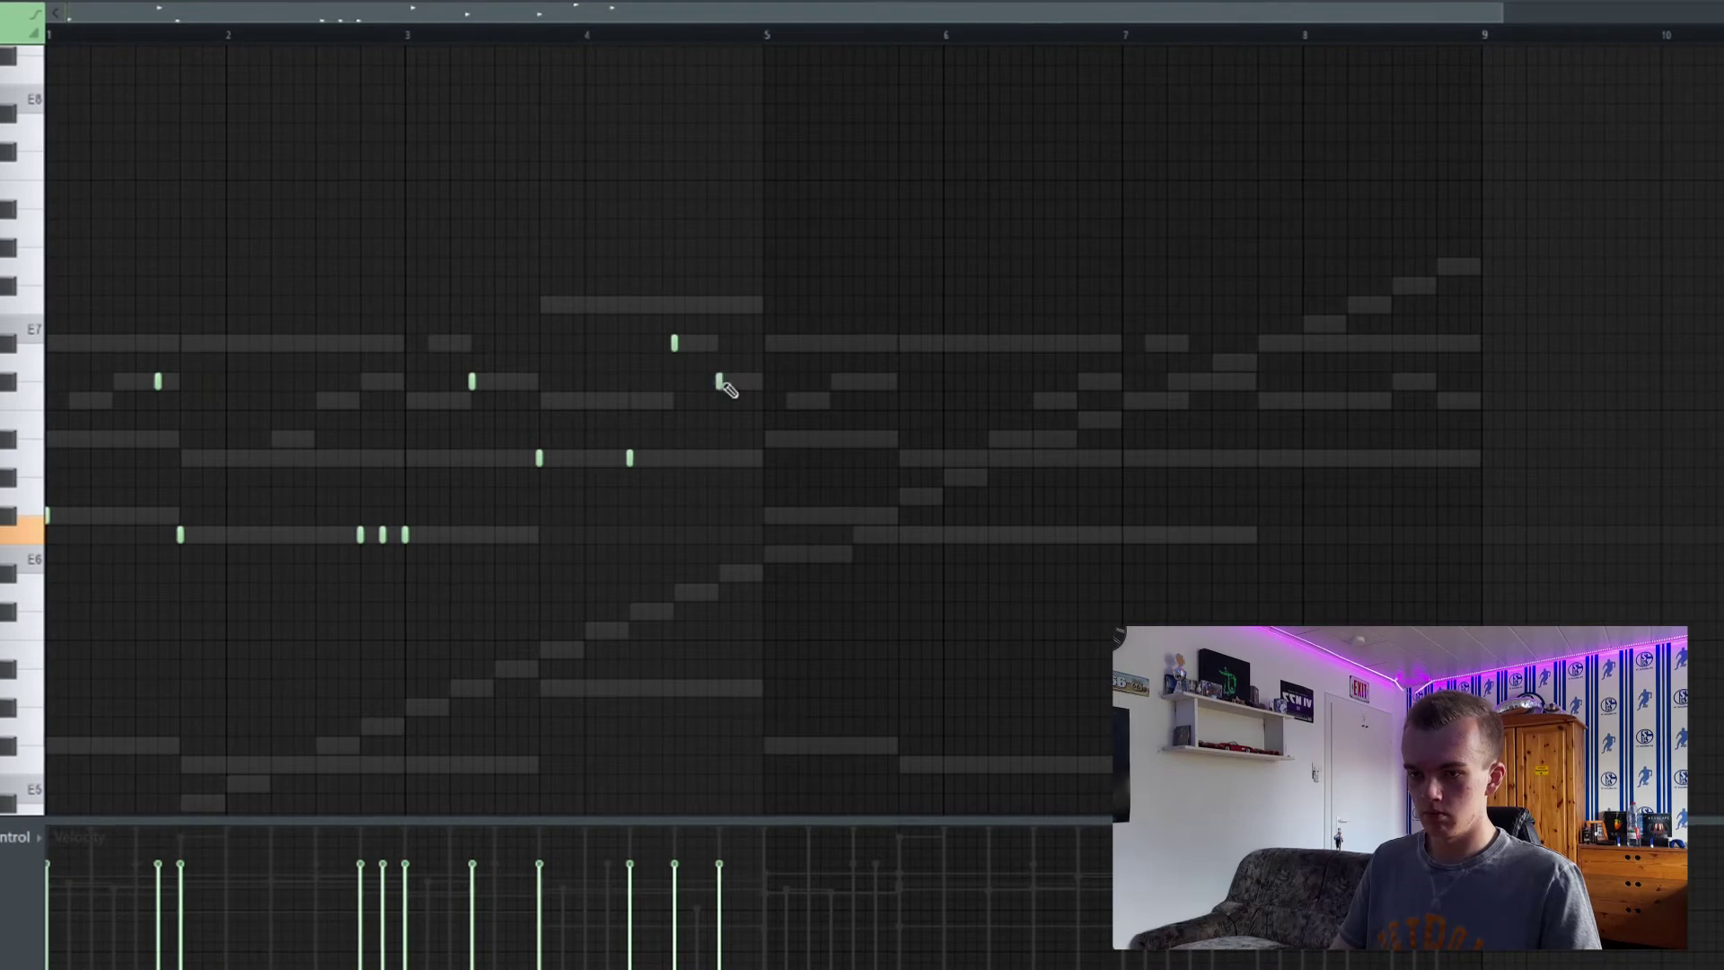
scroll(729, 391, "down", 4)
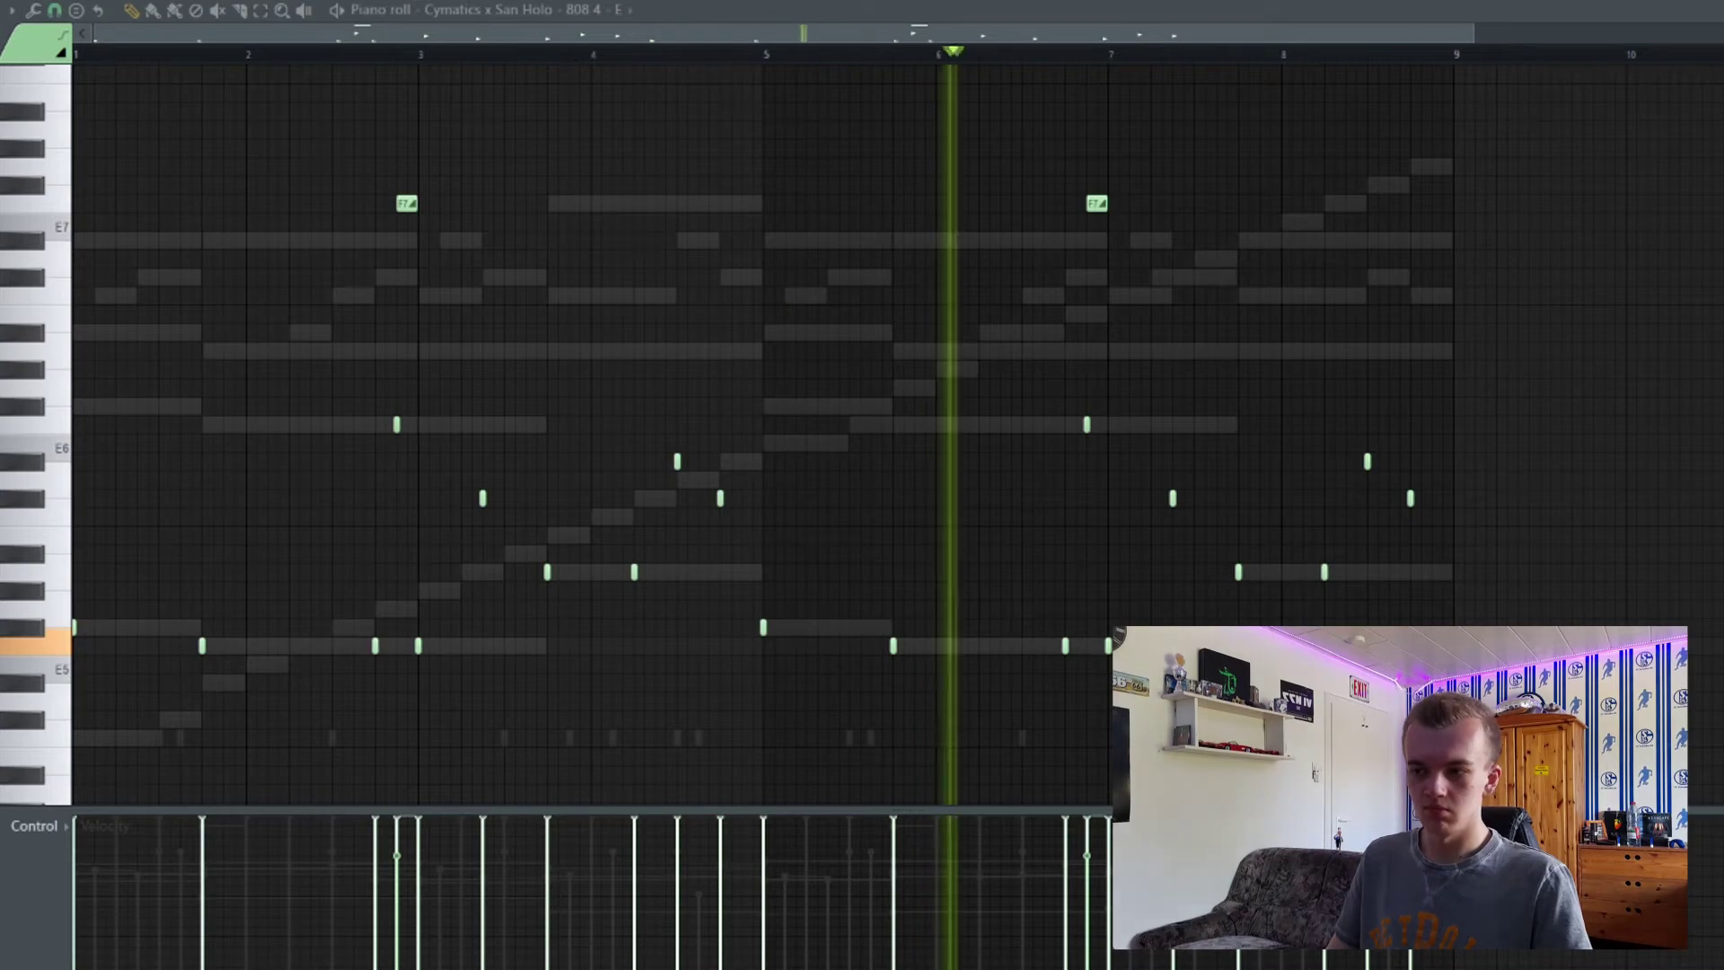
Load Fruity Parametric EQ 2 on the 808's mixer Insert 7 and boost band 5 in the mids.
key("F9")
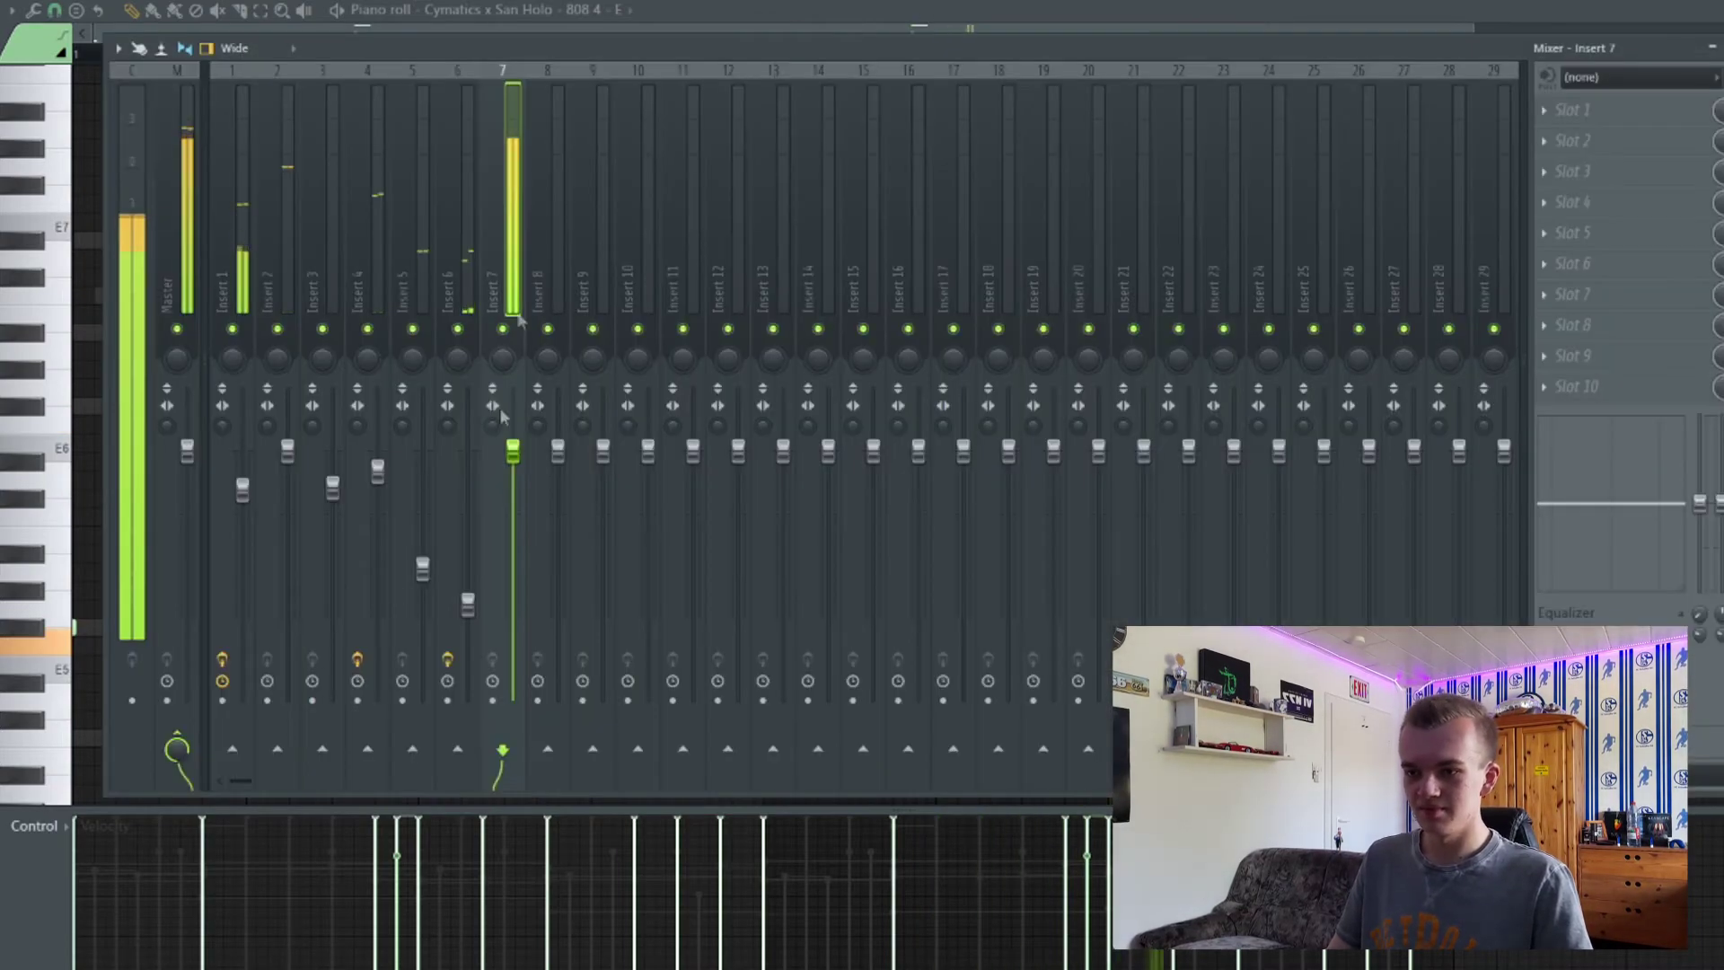
left_click(1569, 112)
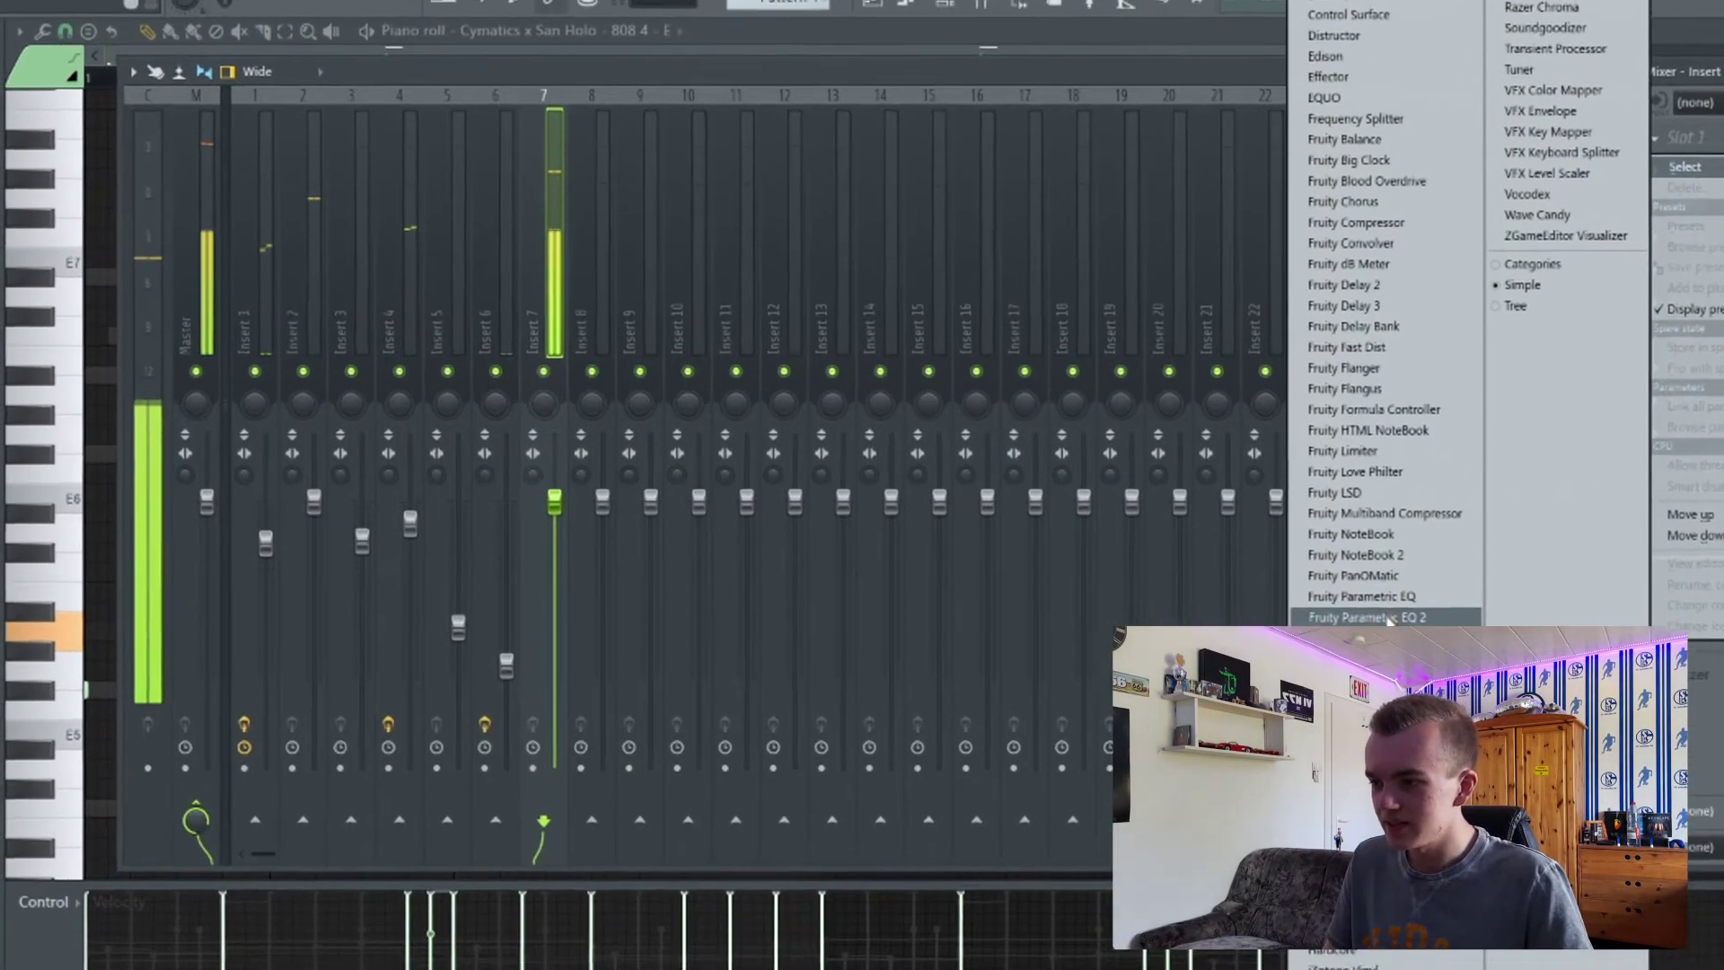
left_click(1284, 559)
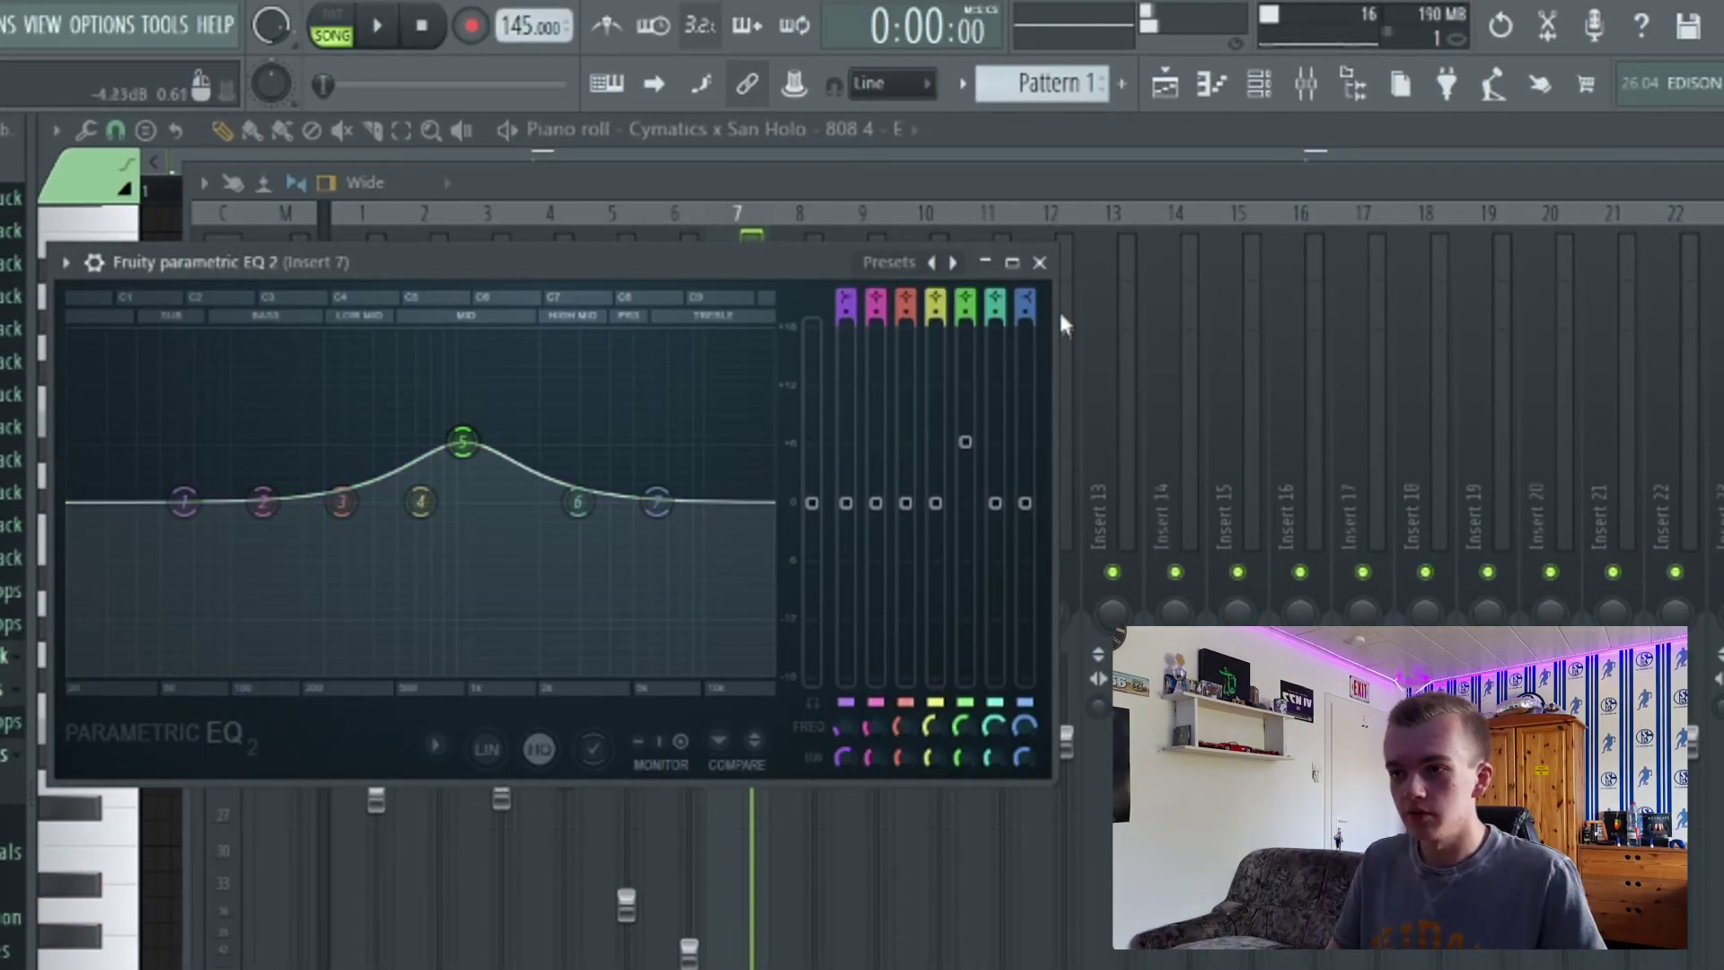
Change EQ band 7 on Insert 7 to a low-pass filter with its cutoff at about 5 kHz.
left_click(1035, 303)
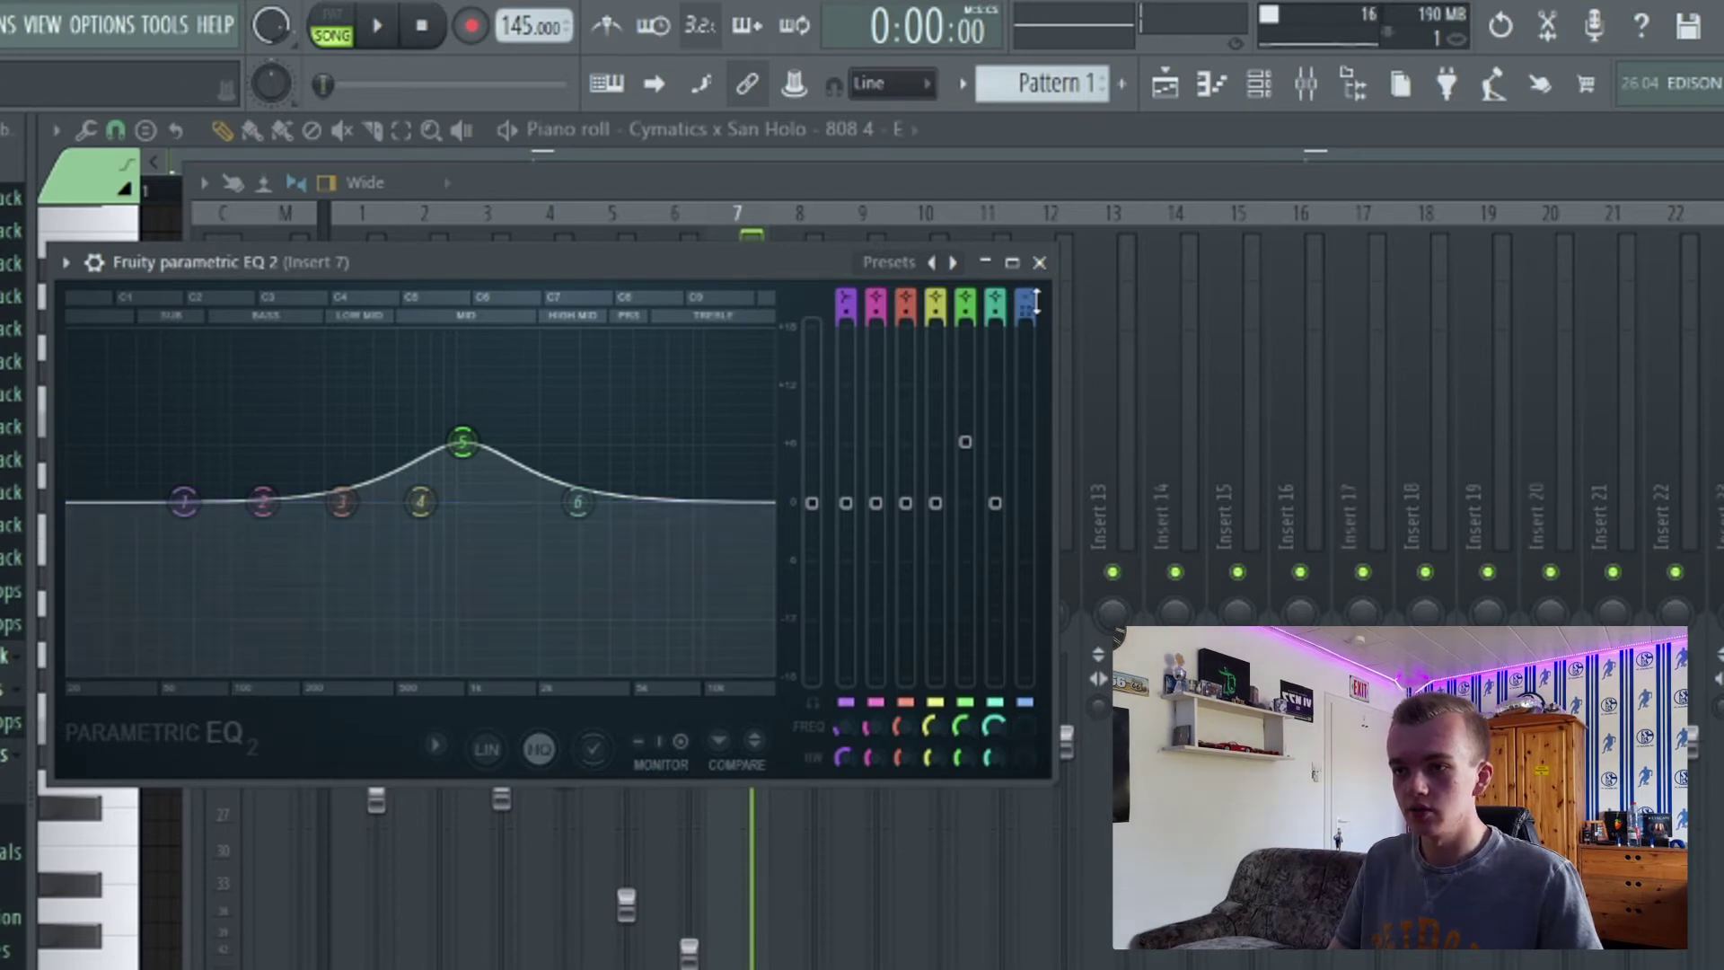
key("space")
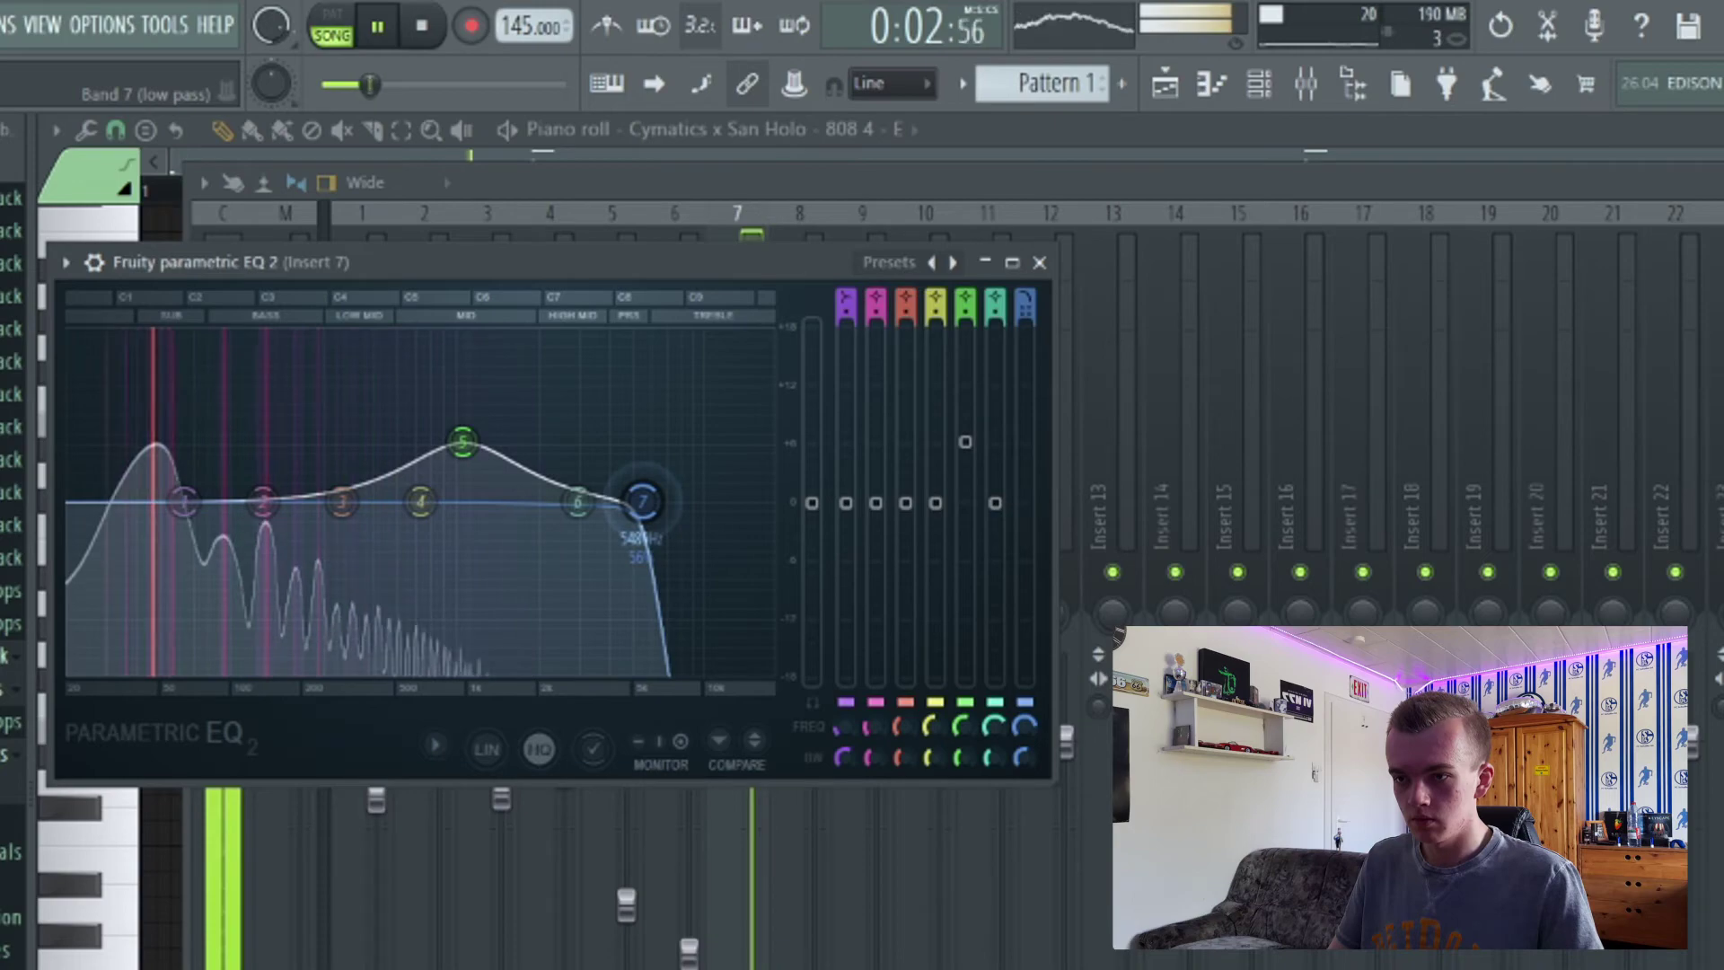
left_click(1044, 262)
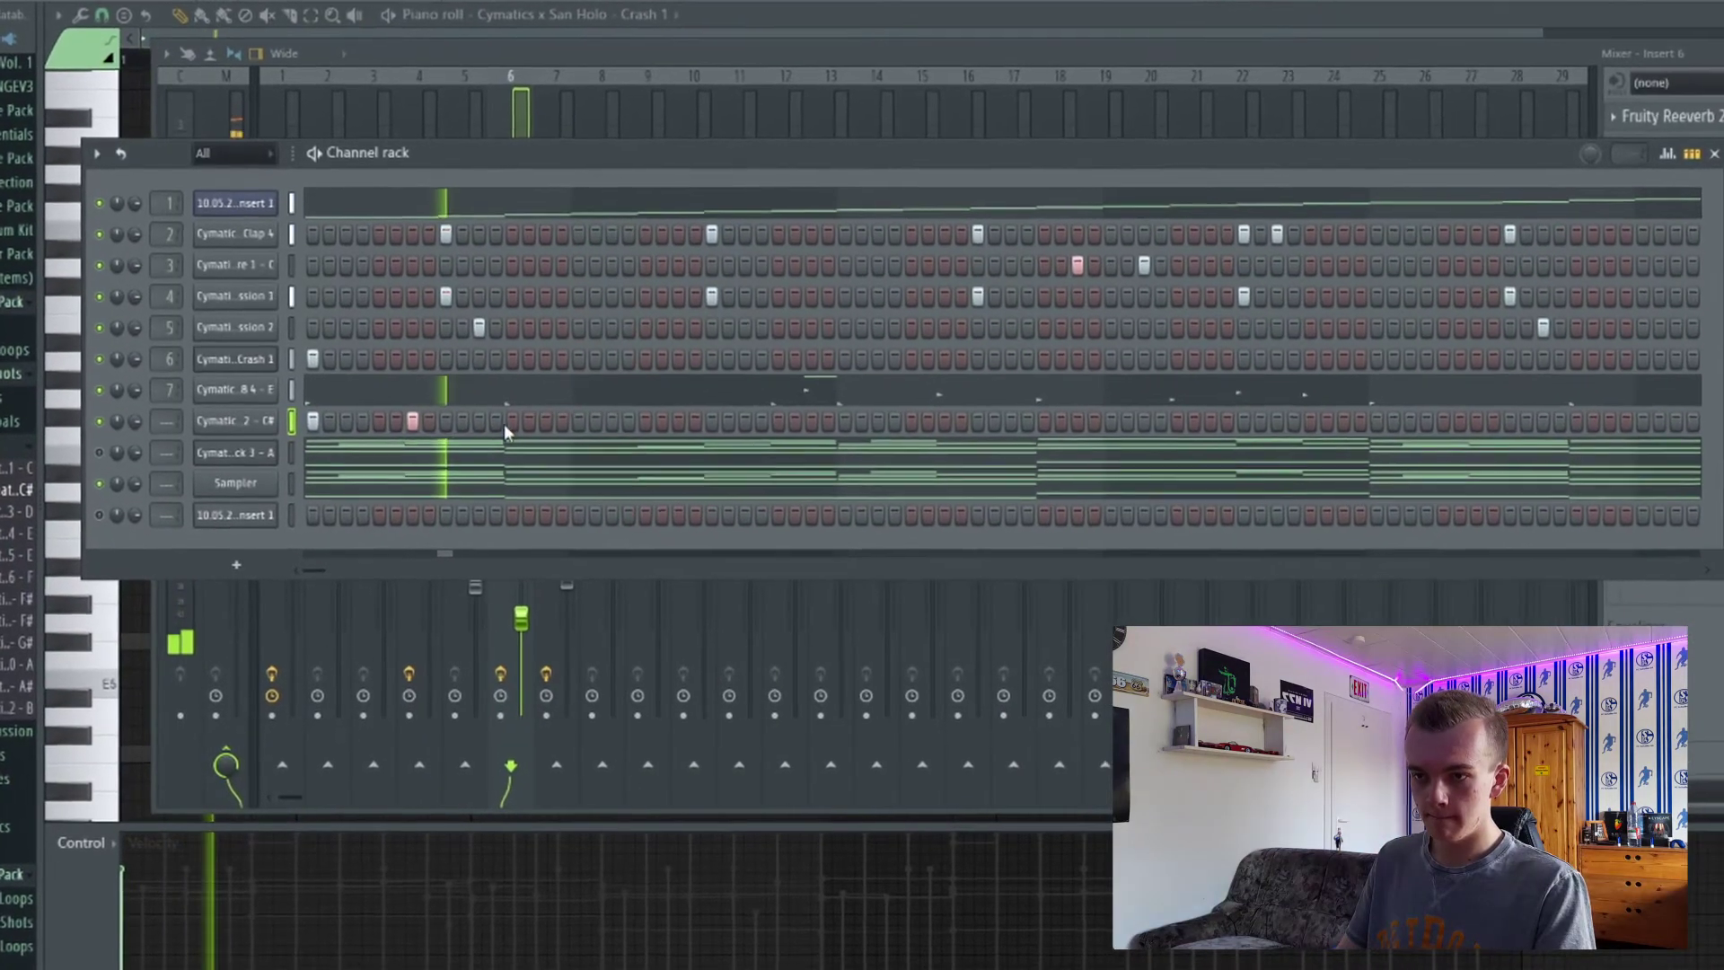
Add hits on steps 13, 21, 29 and 33 of the Cymatics 2 - C# kick channel.
left_click(499, 442)
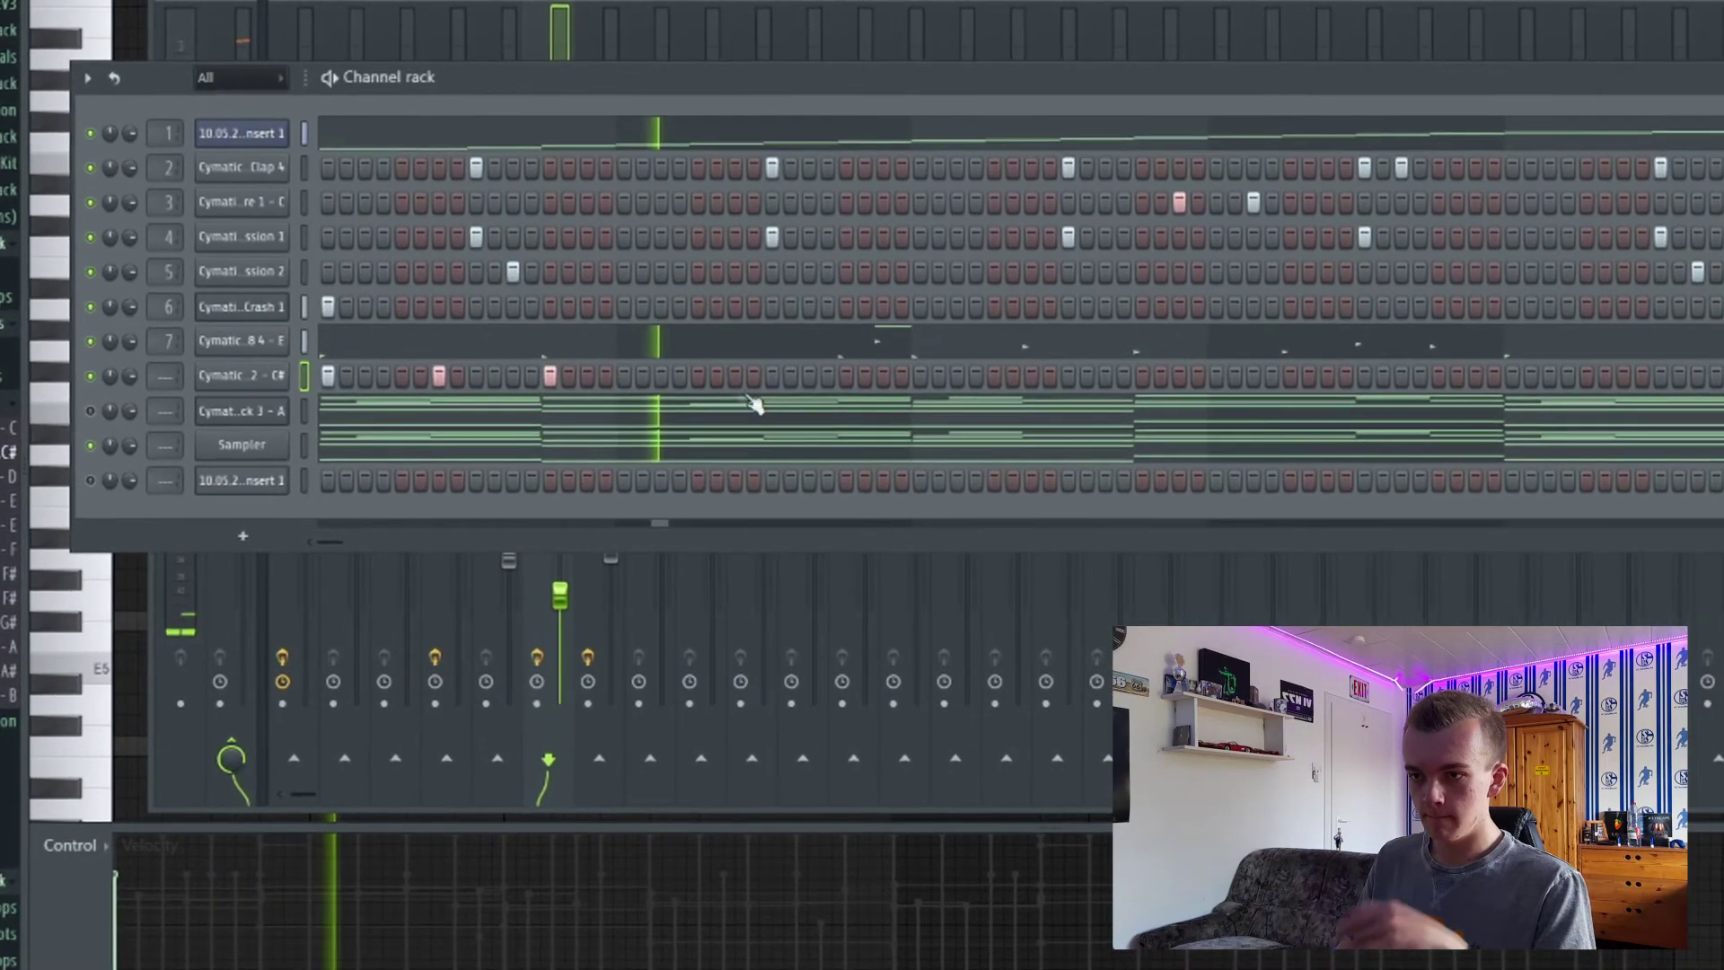
left_click(698, 377)
left_click(846, 376)
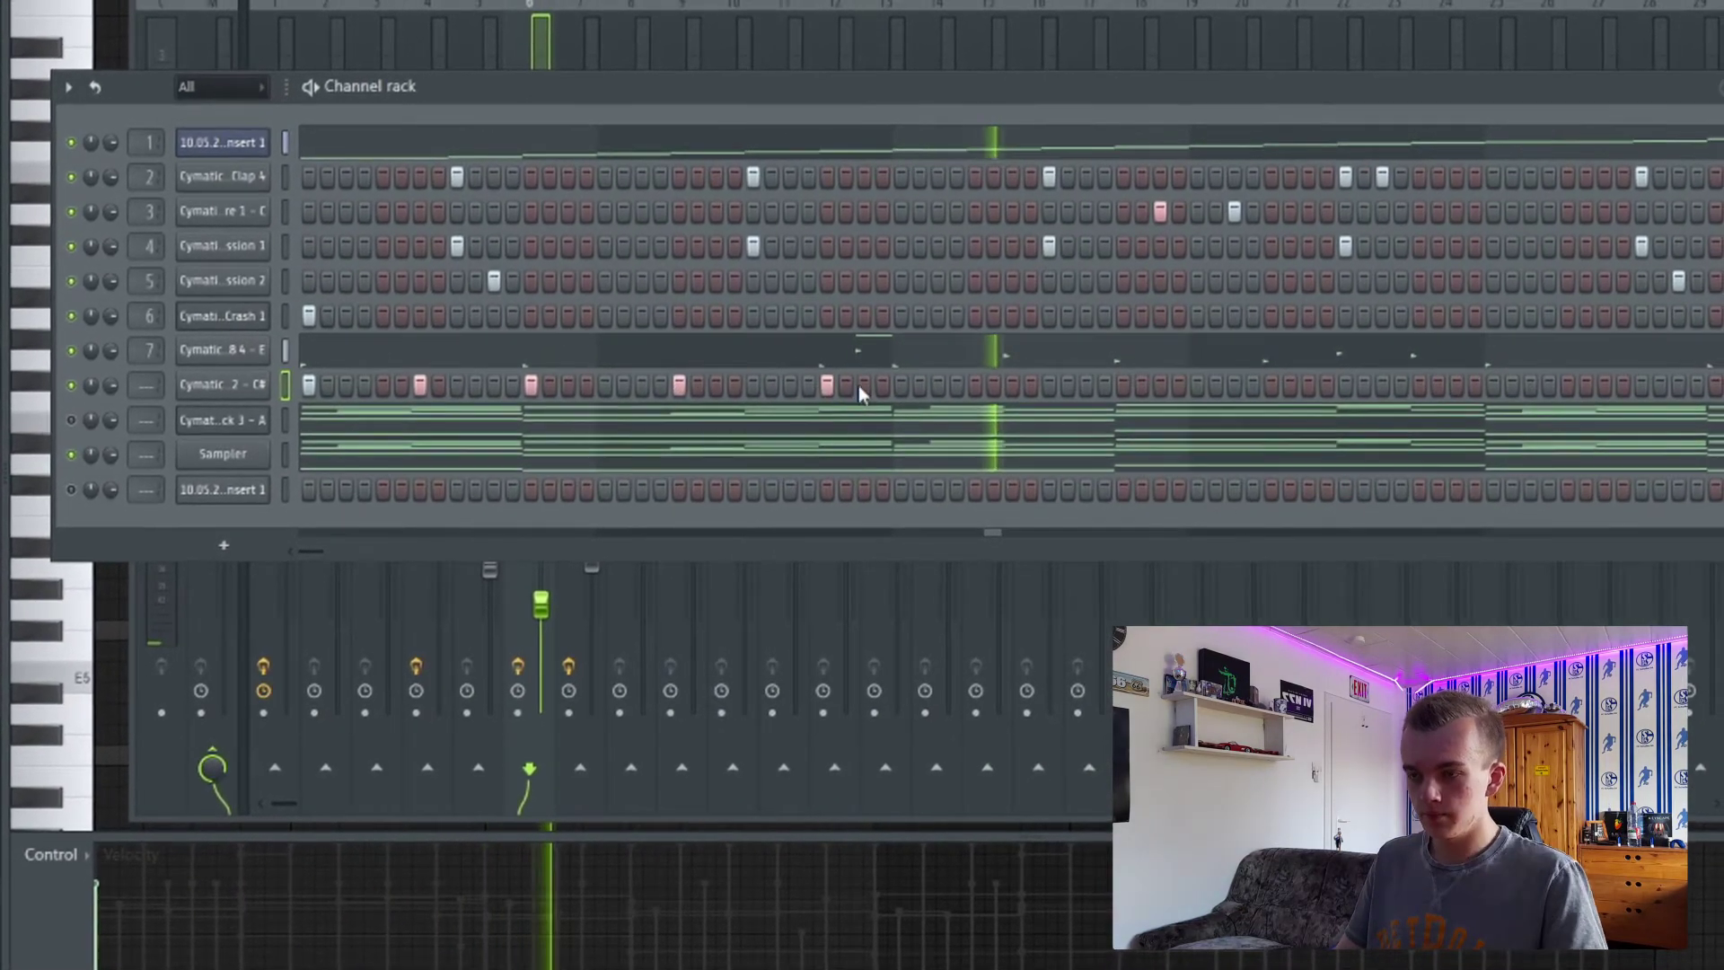
left_click(901, 385)
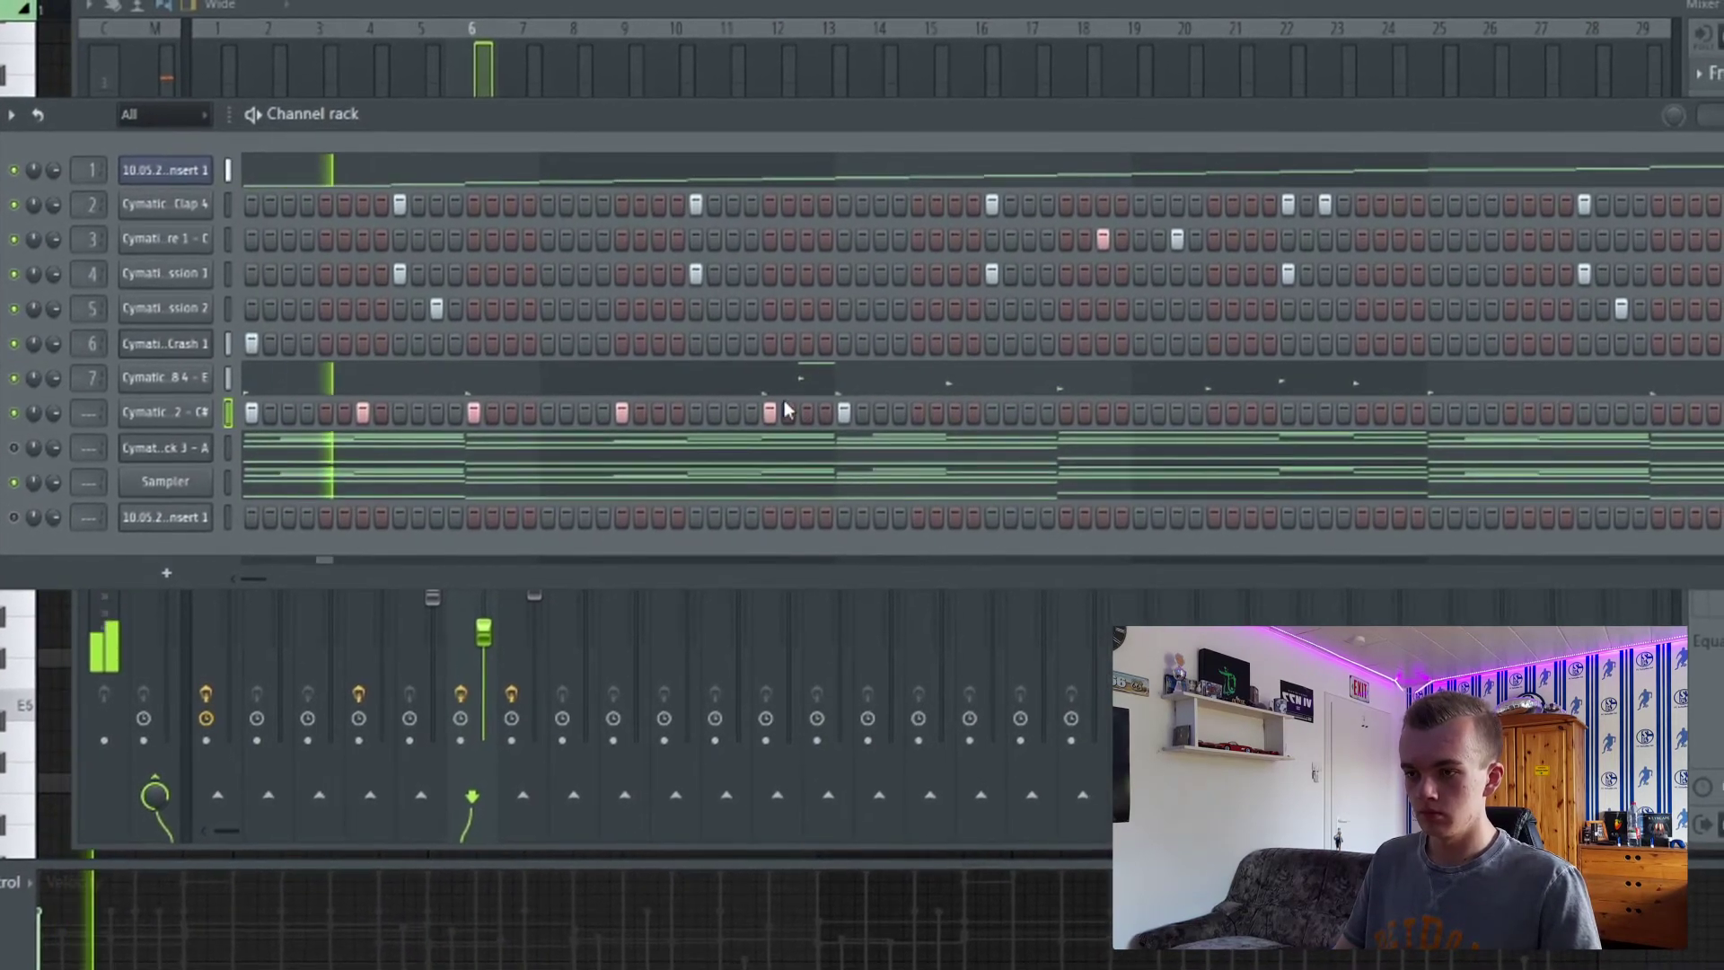
Move the kick hit from step 29 to step 31 and add kick hits on steps 39, 45, 53, 57 and 61.
right_click(769, 413)
left_click(807, 413)
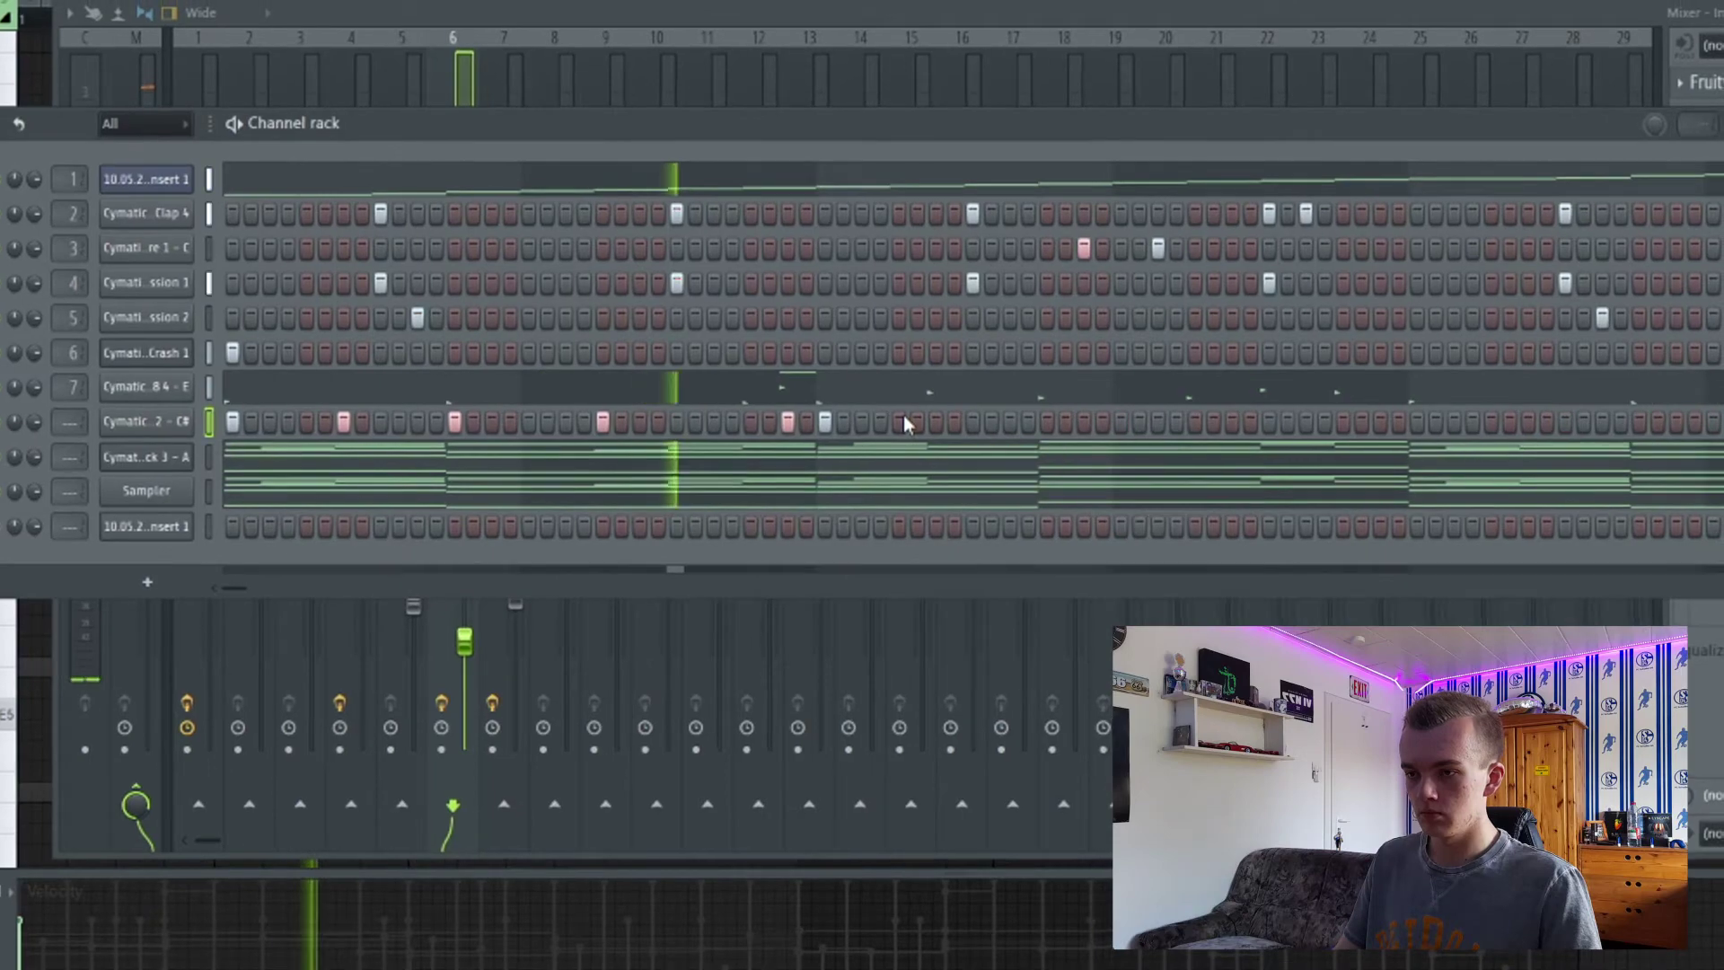
left_click(936, 422)
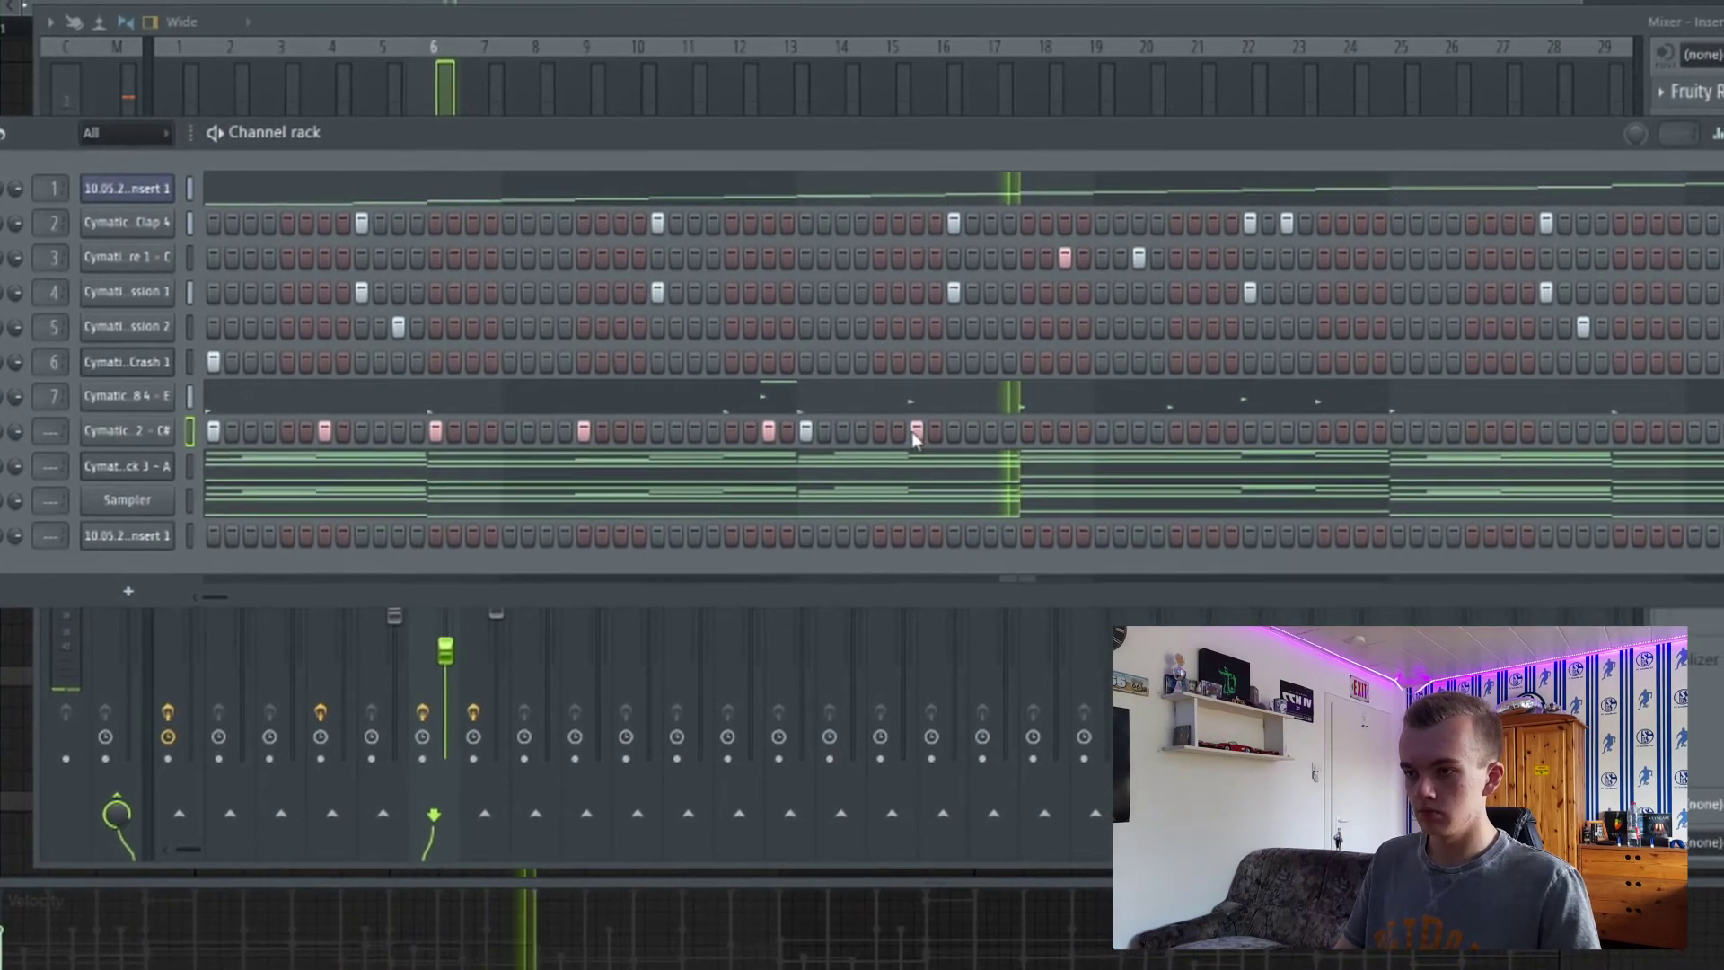
left_click(1028, 430)
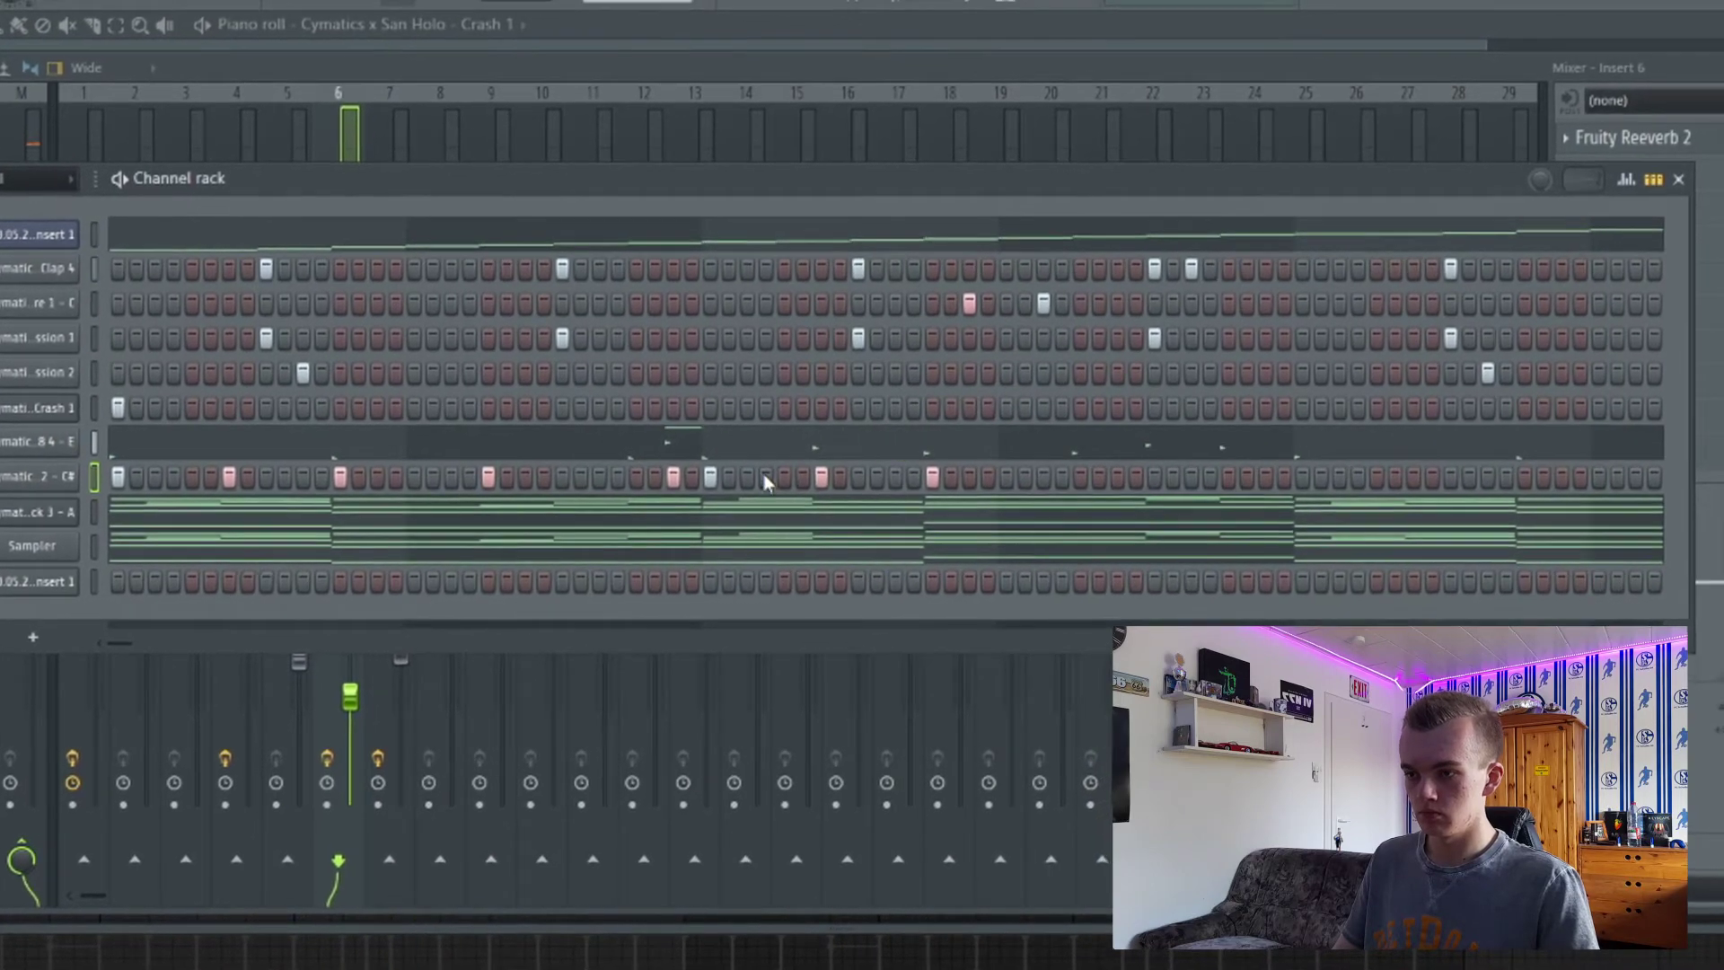
left_click(747, 477)
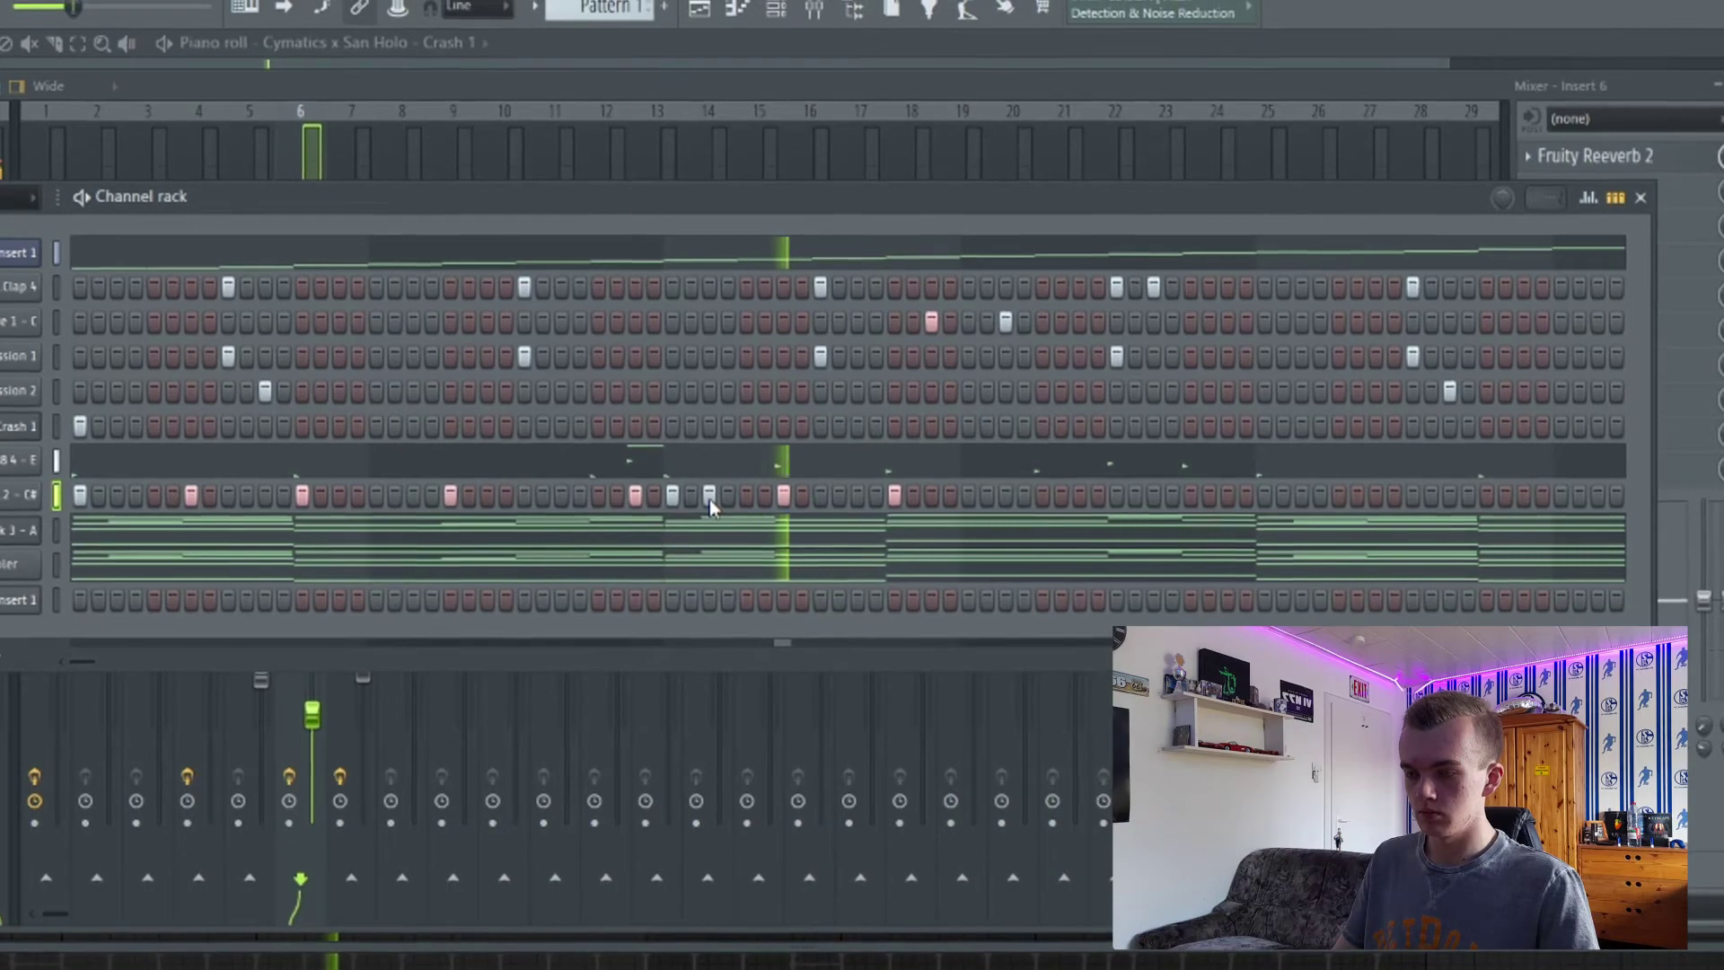
left_click(710, 495)
left_click(1024, 505)
left_click(1097, 506)
left_click(1172, 506)
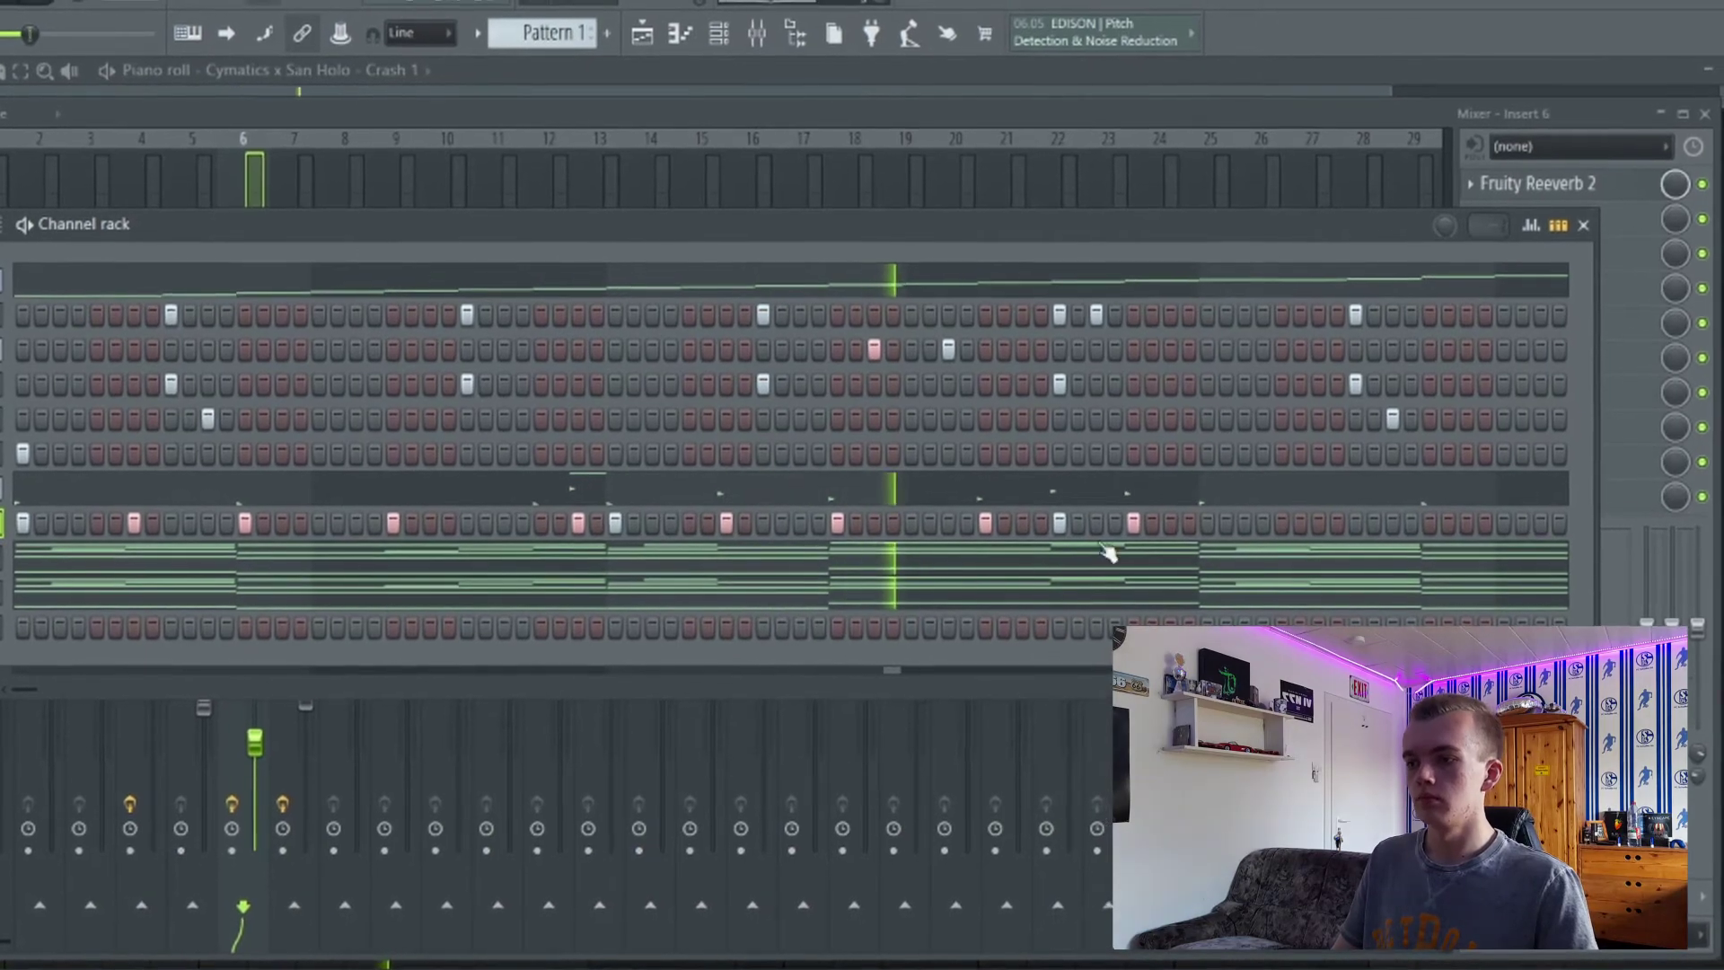
Fill each 2 steps of the Cymatics - Cobra Closed Hihat 1 channel and open its piano roll.
right_click(179, 419)
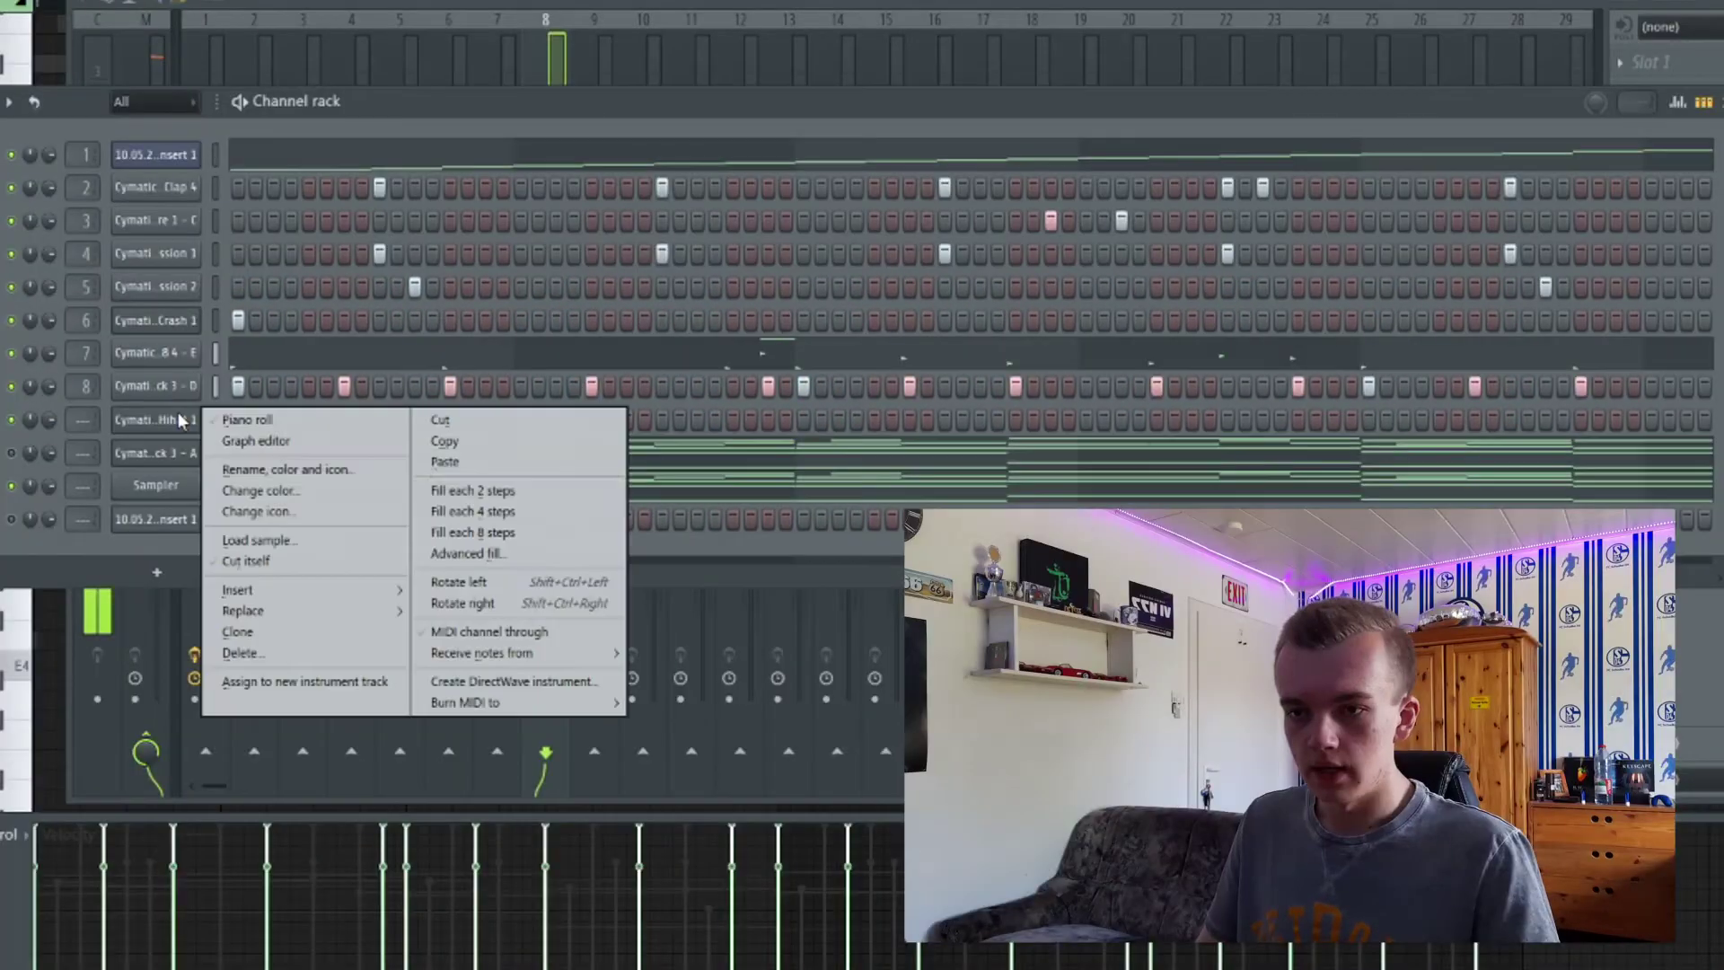
key("space")
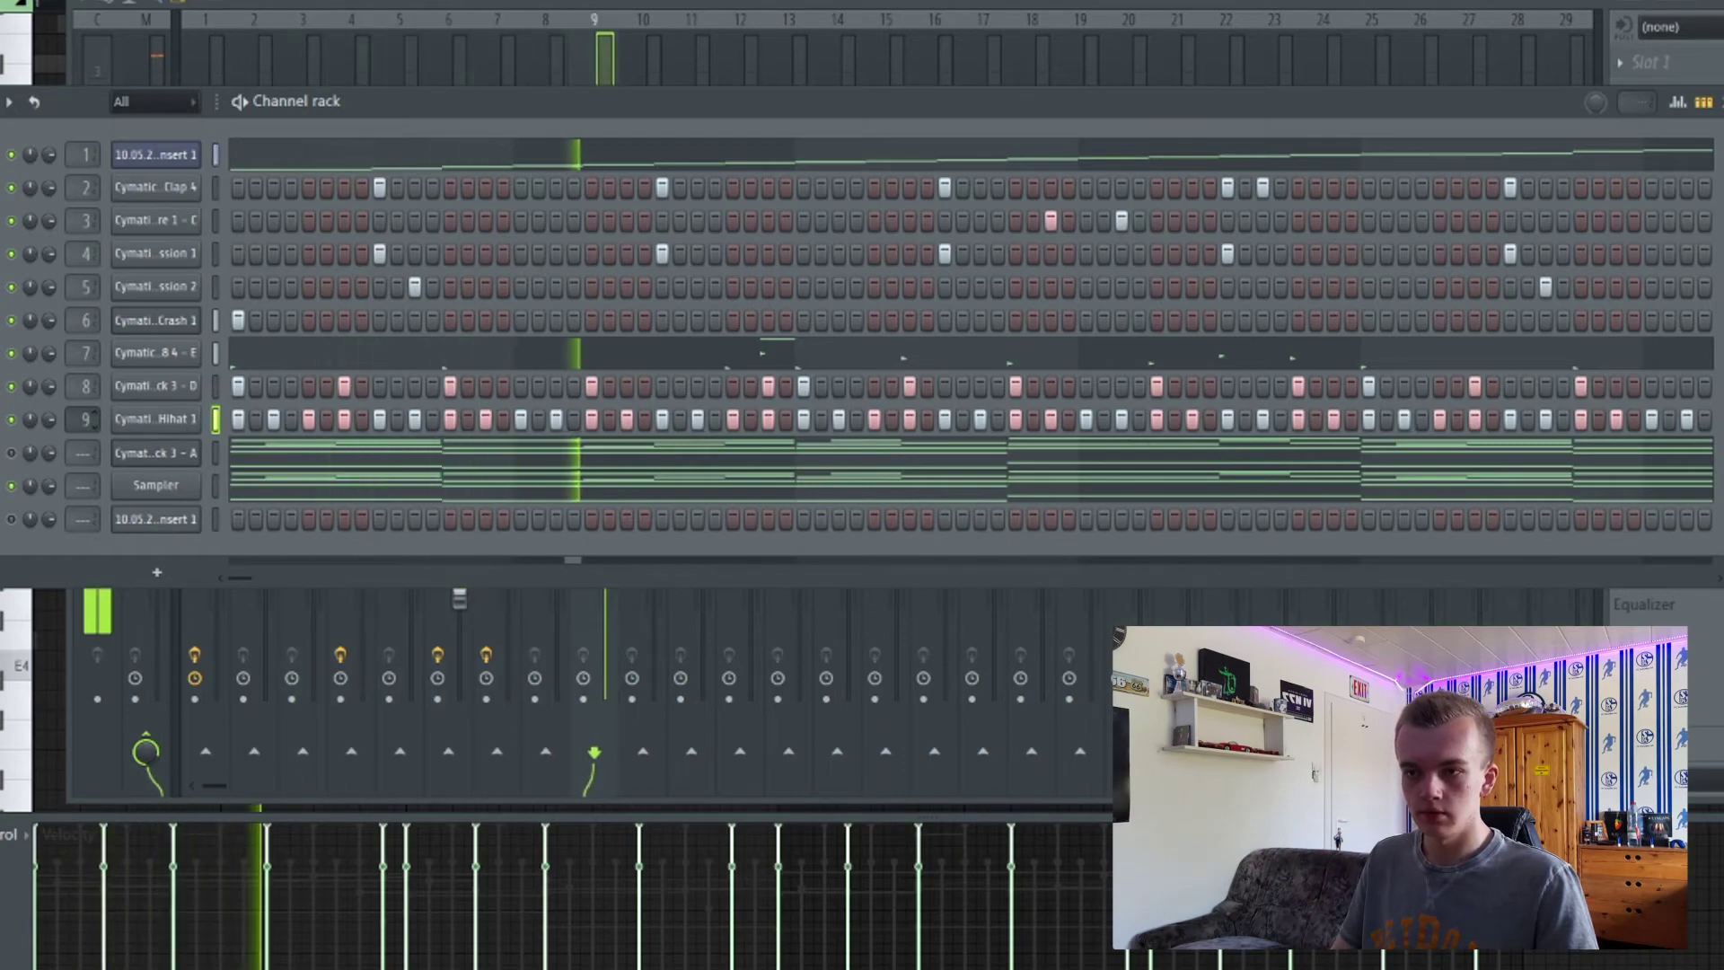
left_click(650, 13)
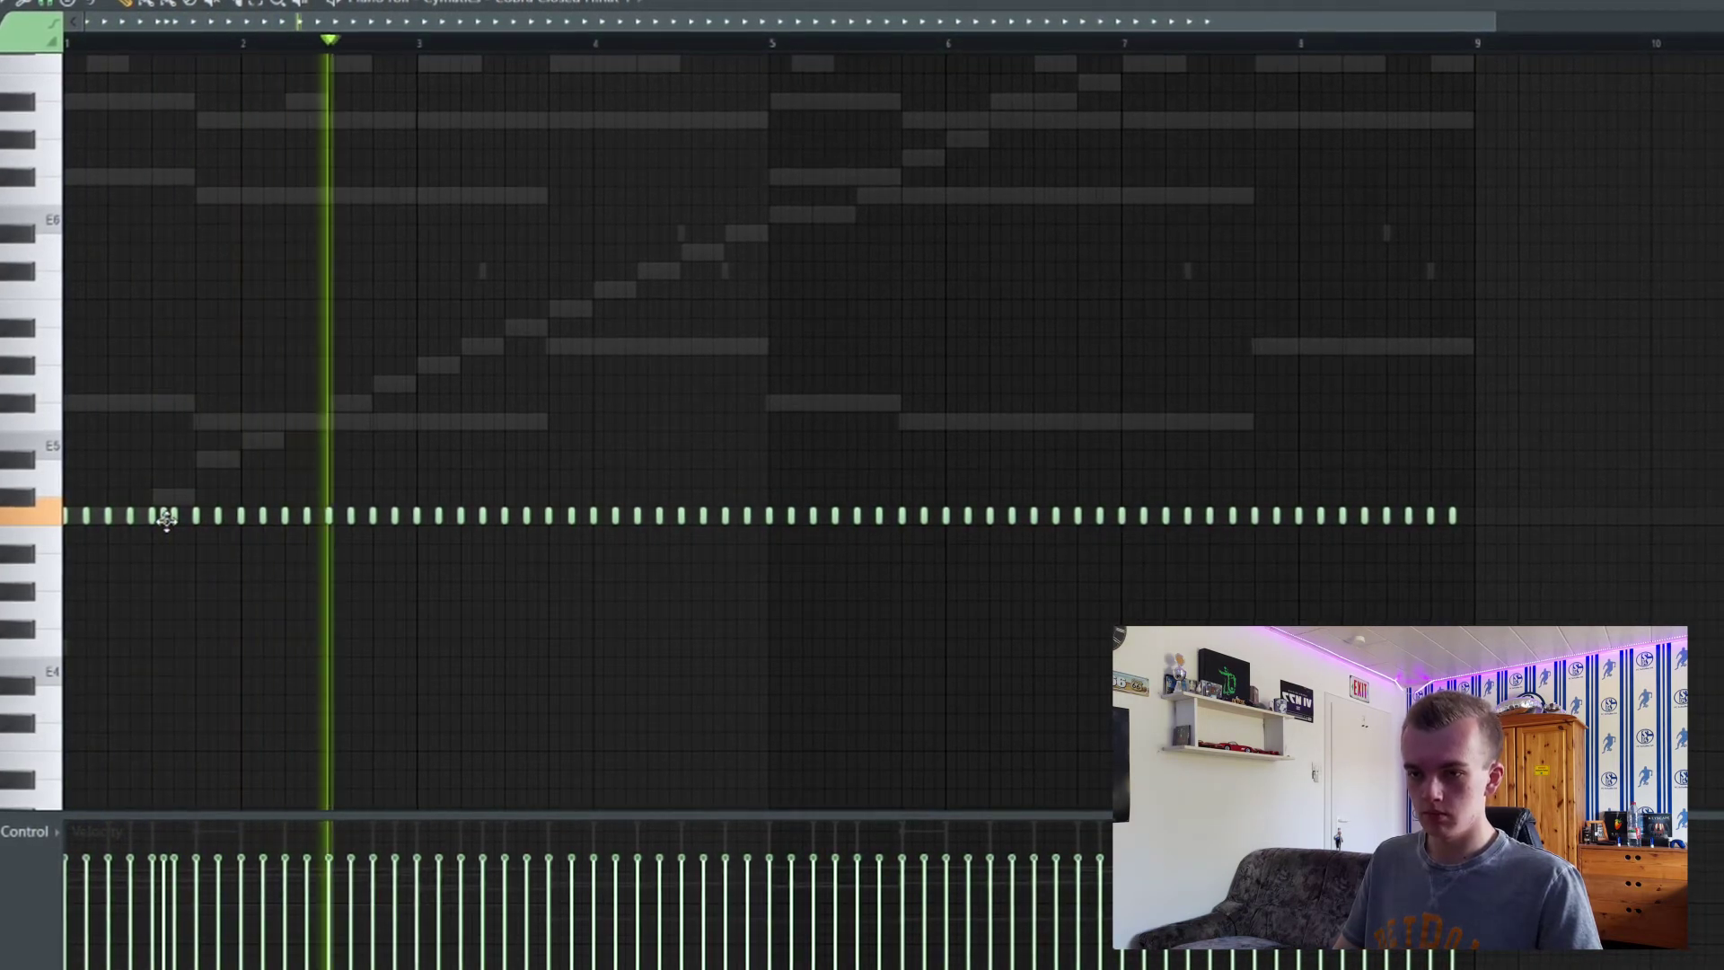
Lengthen the last hi-hat note of bar 2 to meet bar 3 and chop it into a fast roll with the Default pattern.
left_click_drag(398, 520, 419, 521)
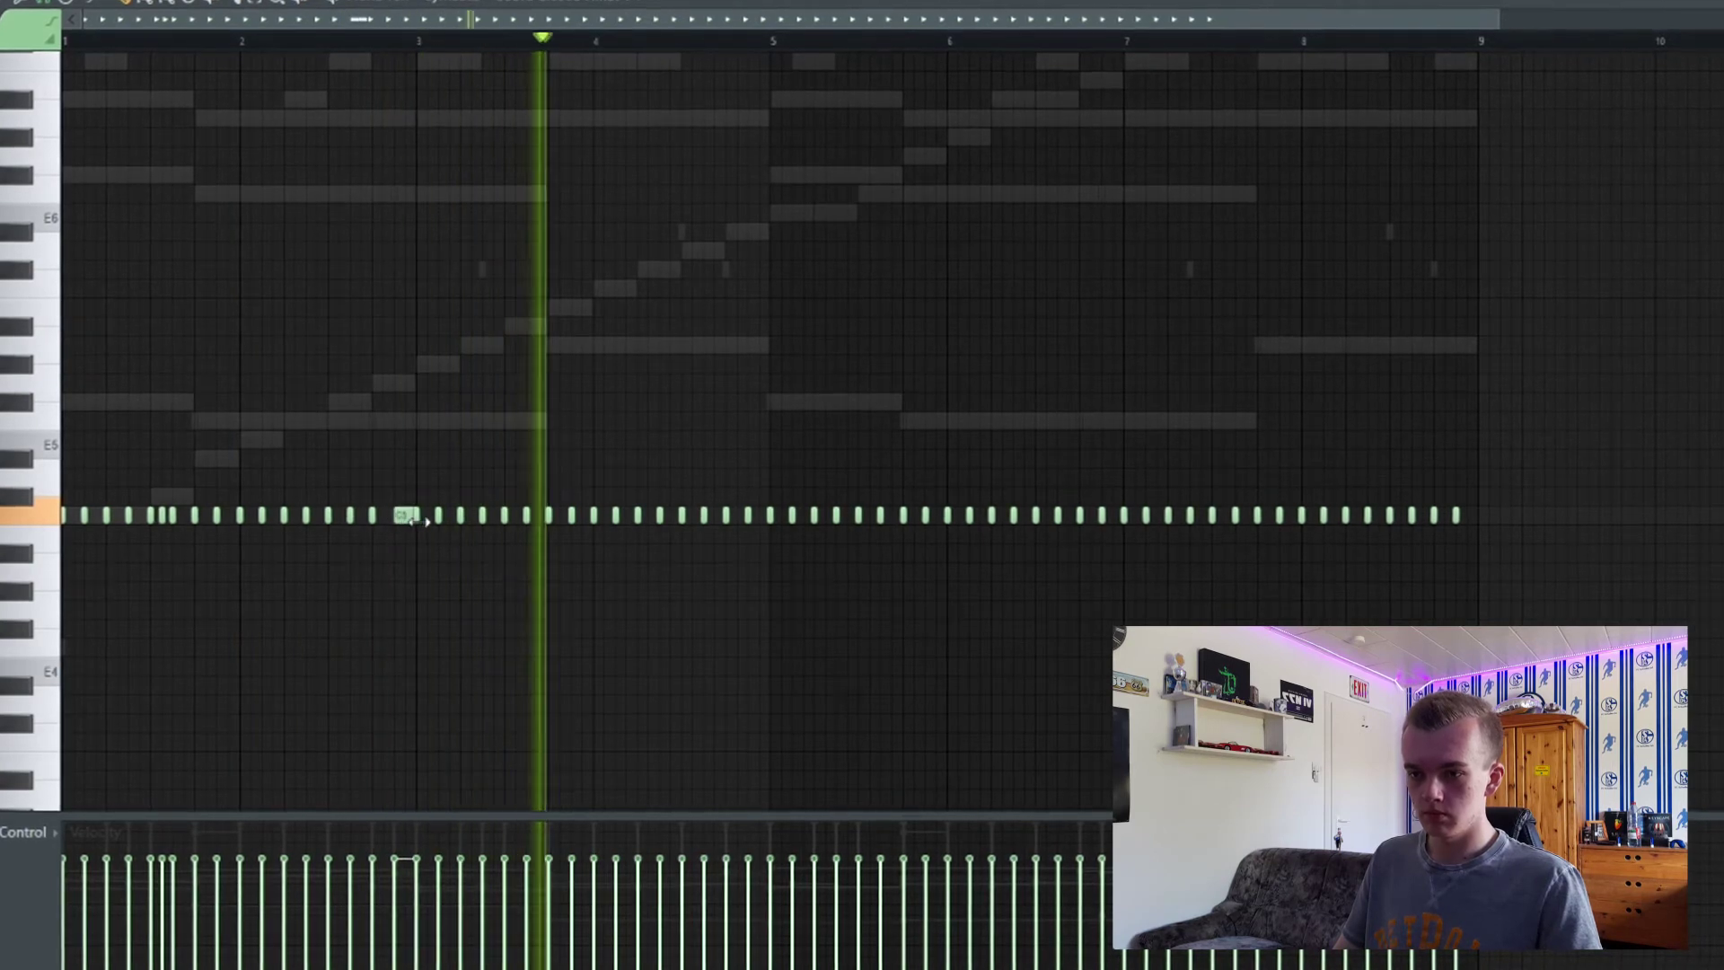
left_click(408, 517)
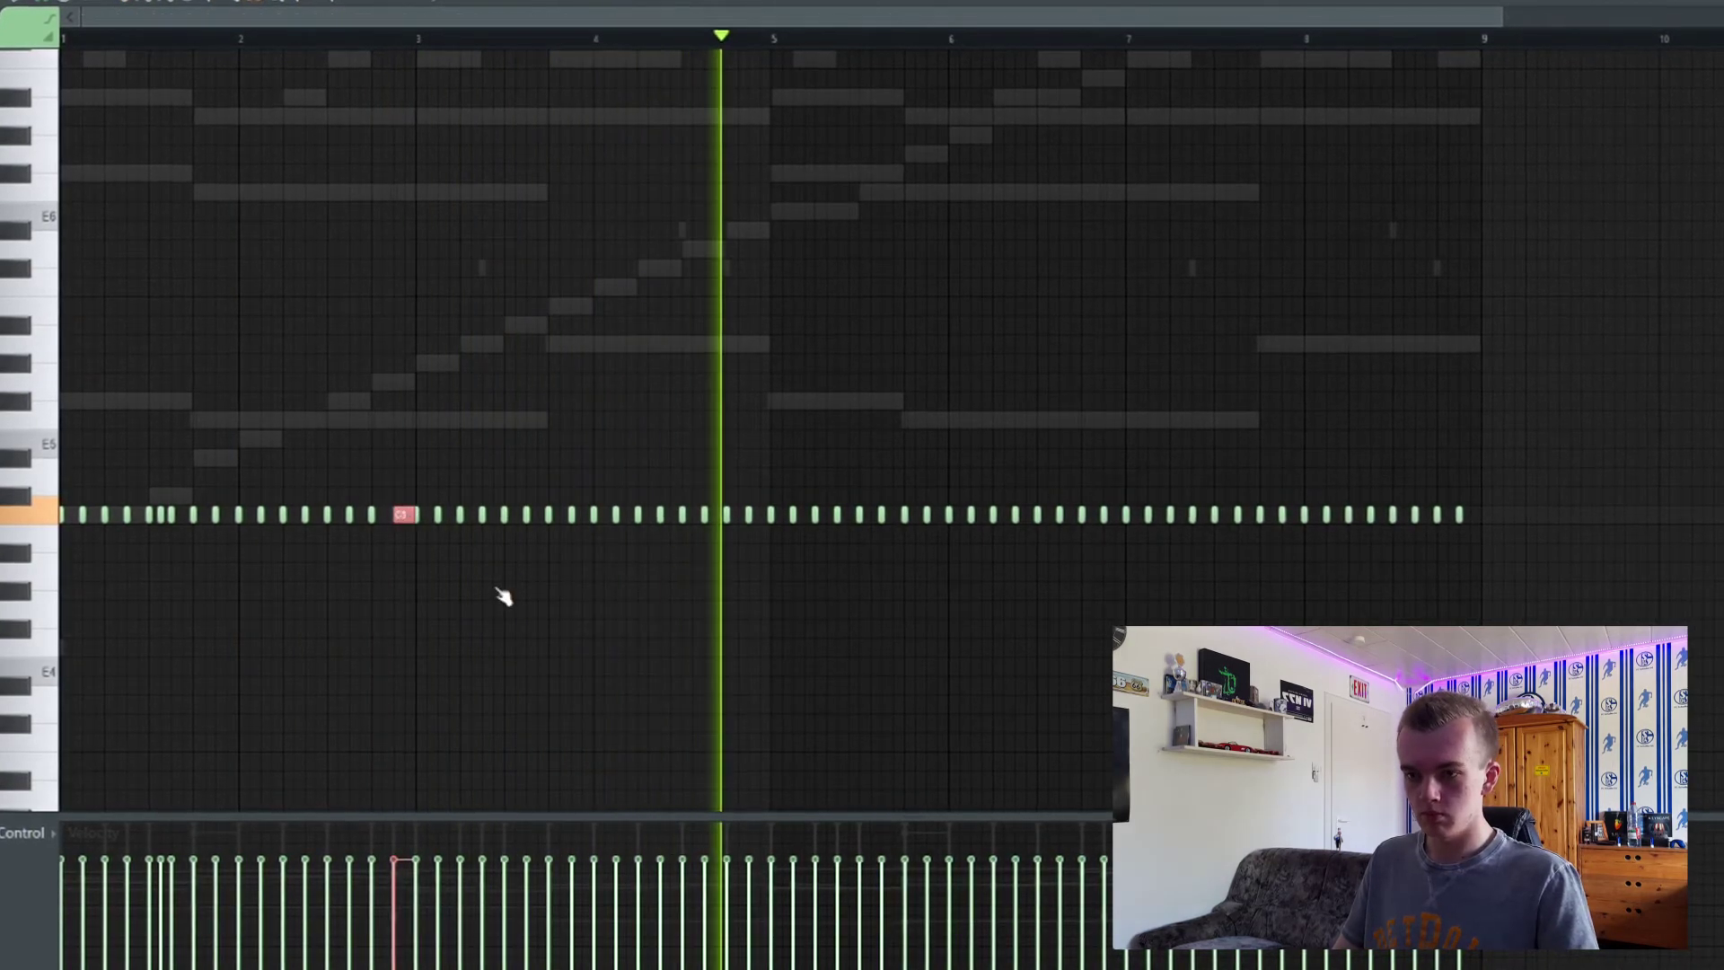
key("alt+u")
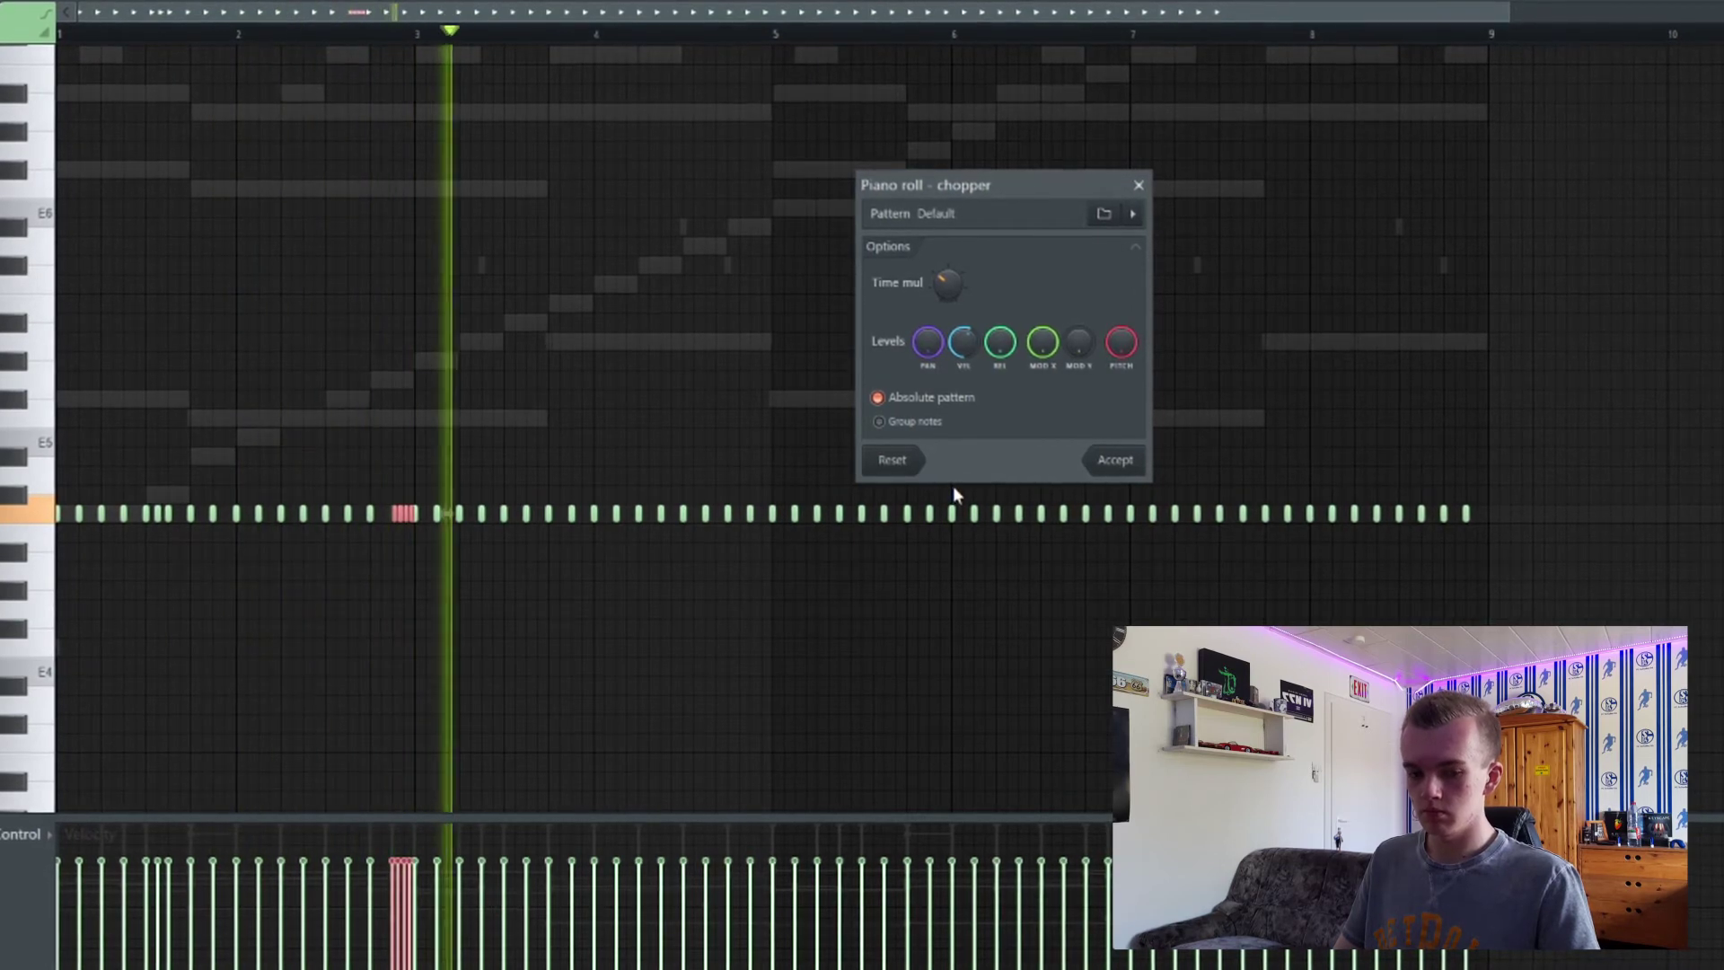
left_click(1116, 461)
key("space")
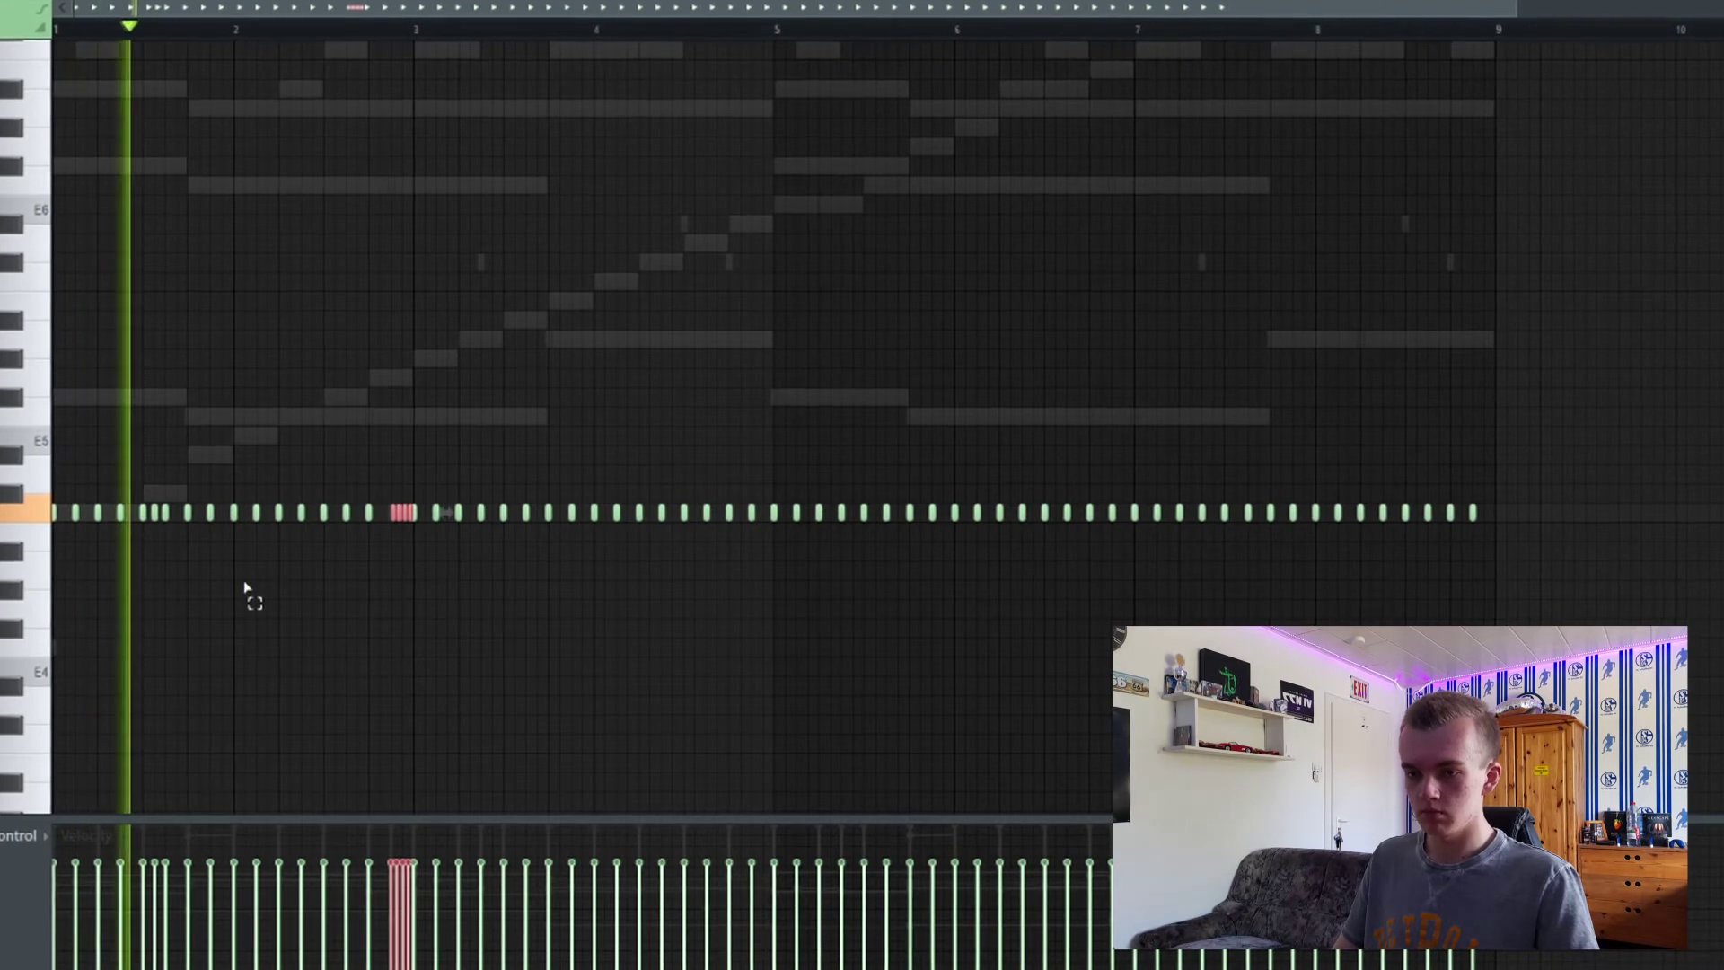
Raise the extra closed hi-hat note between the regular hits in bar 1 by four semitones to E5.
left_click(153, 517, "ctrl")
key("shift+Up")
key("space")
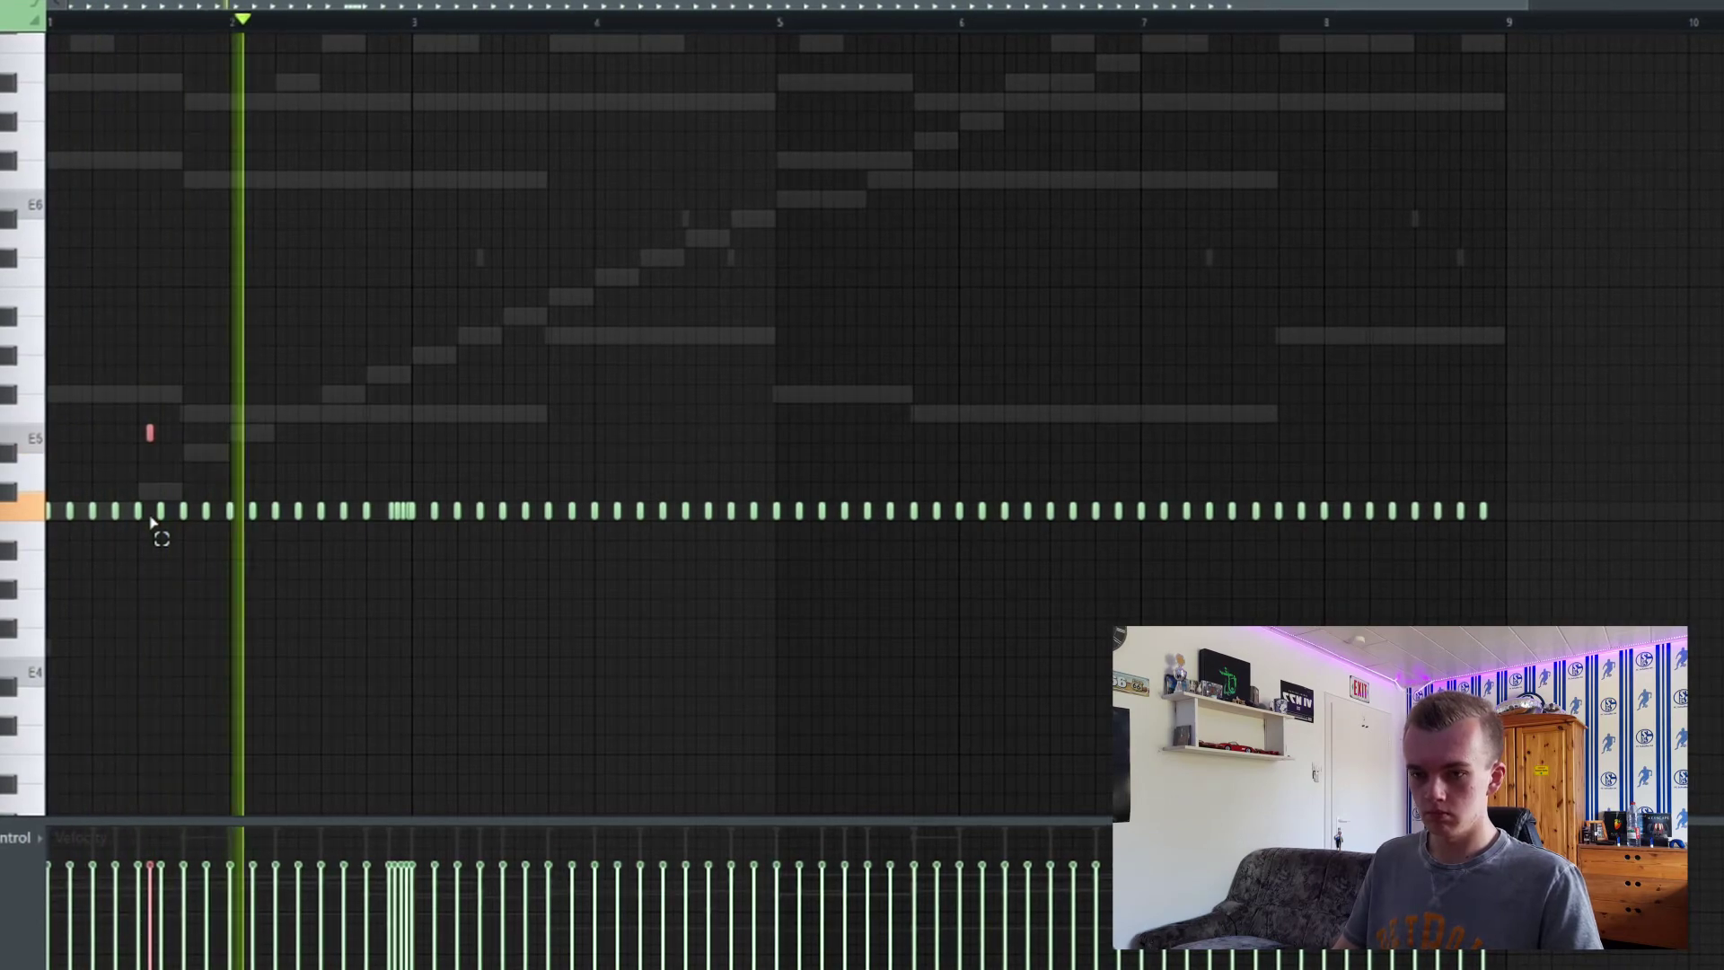
left_click(282, 579, "ctrl")
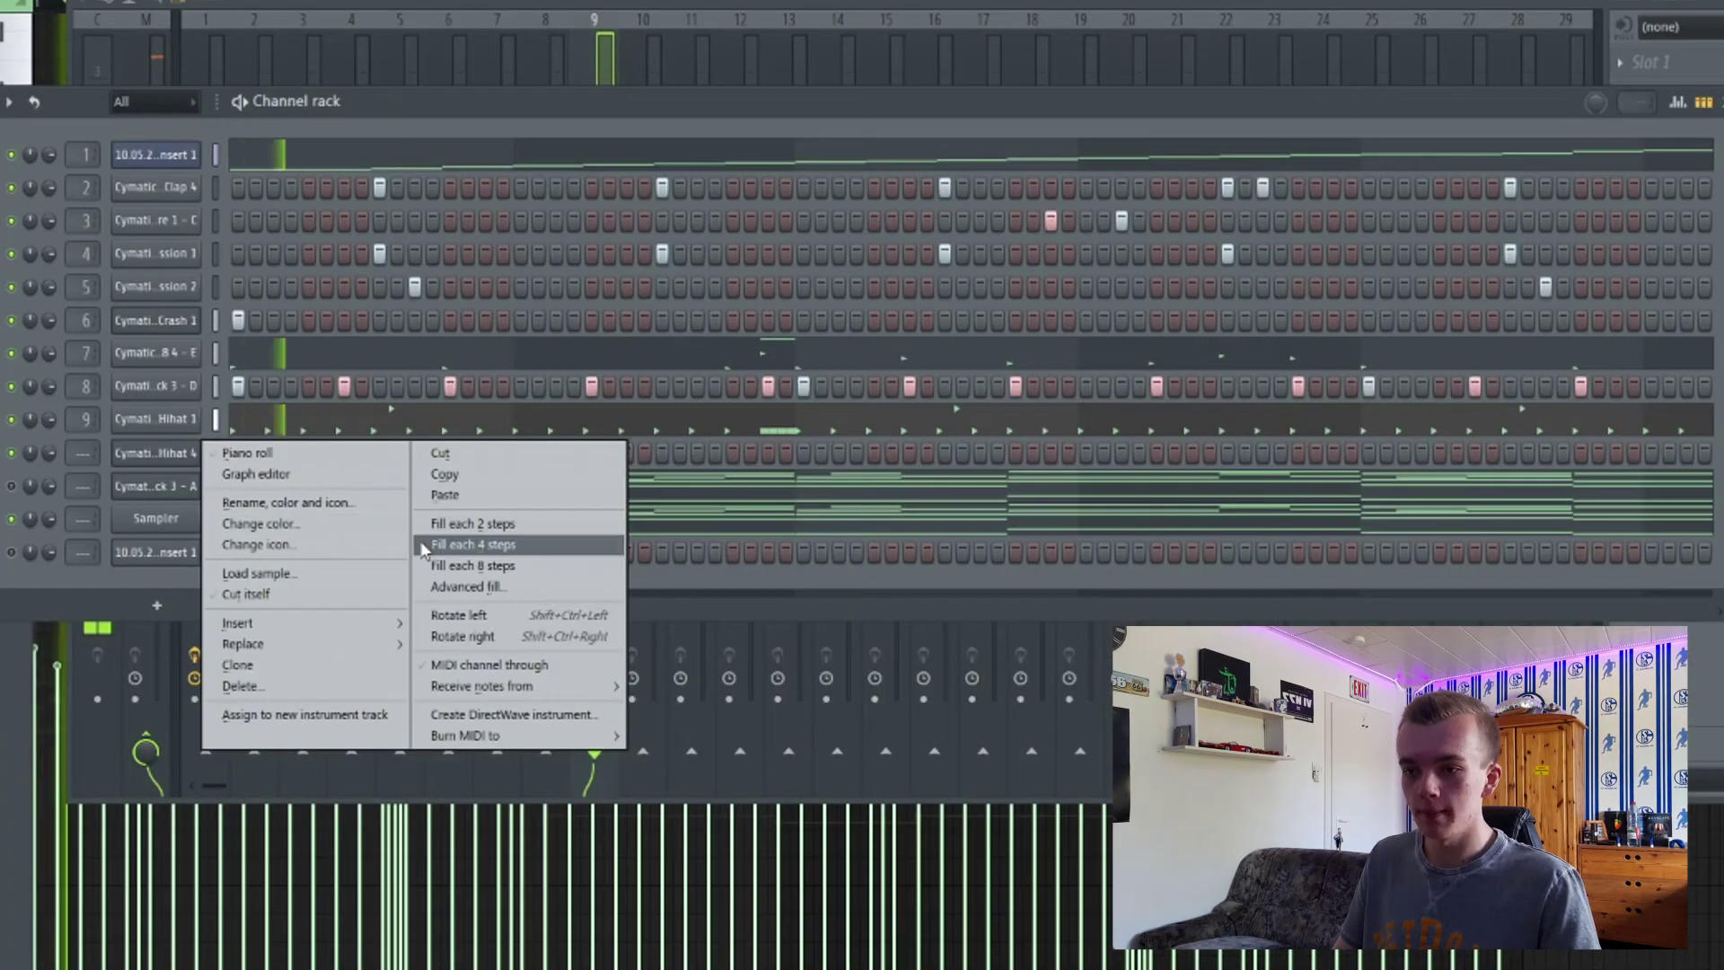
Fill each 4 steps of Cymatics - Cobra Closed Hihat 4 and lower the velocity of its second and fourth notes in bar 1.
left_click(473, 545)
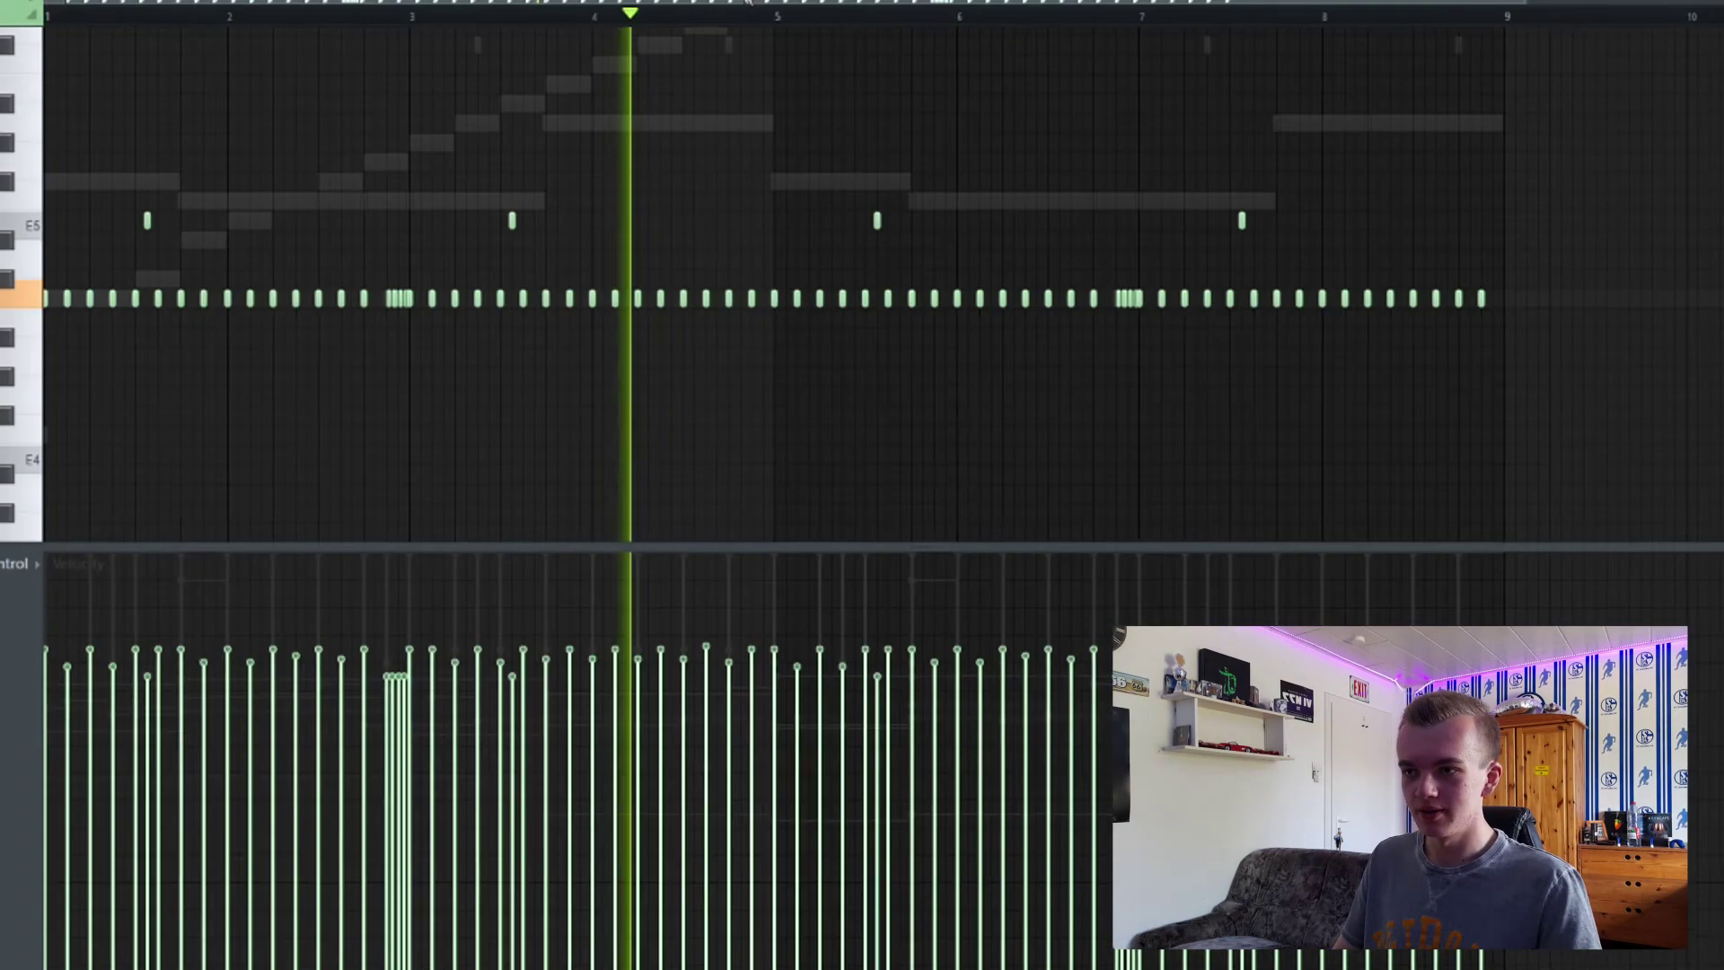
left_click(635, 7)
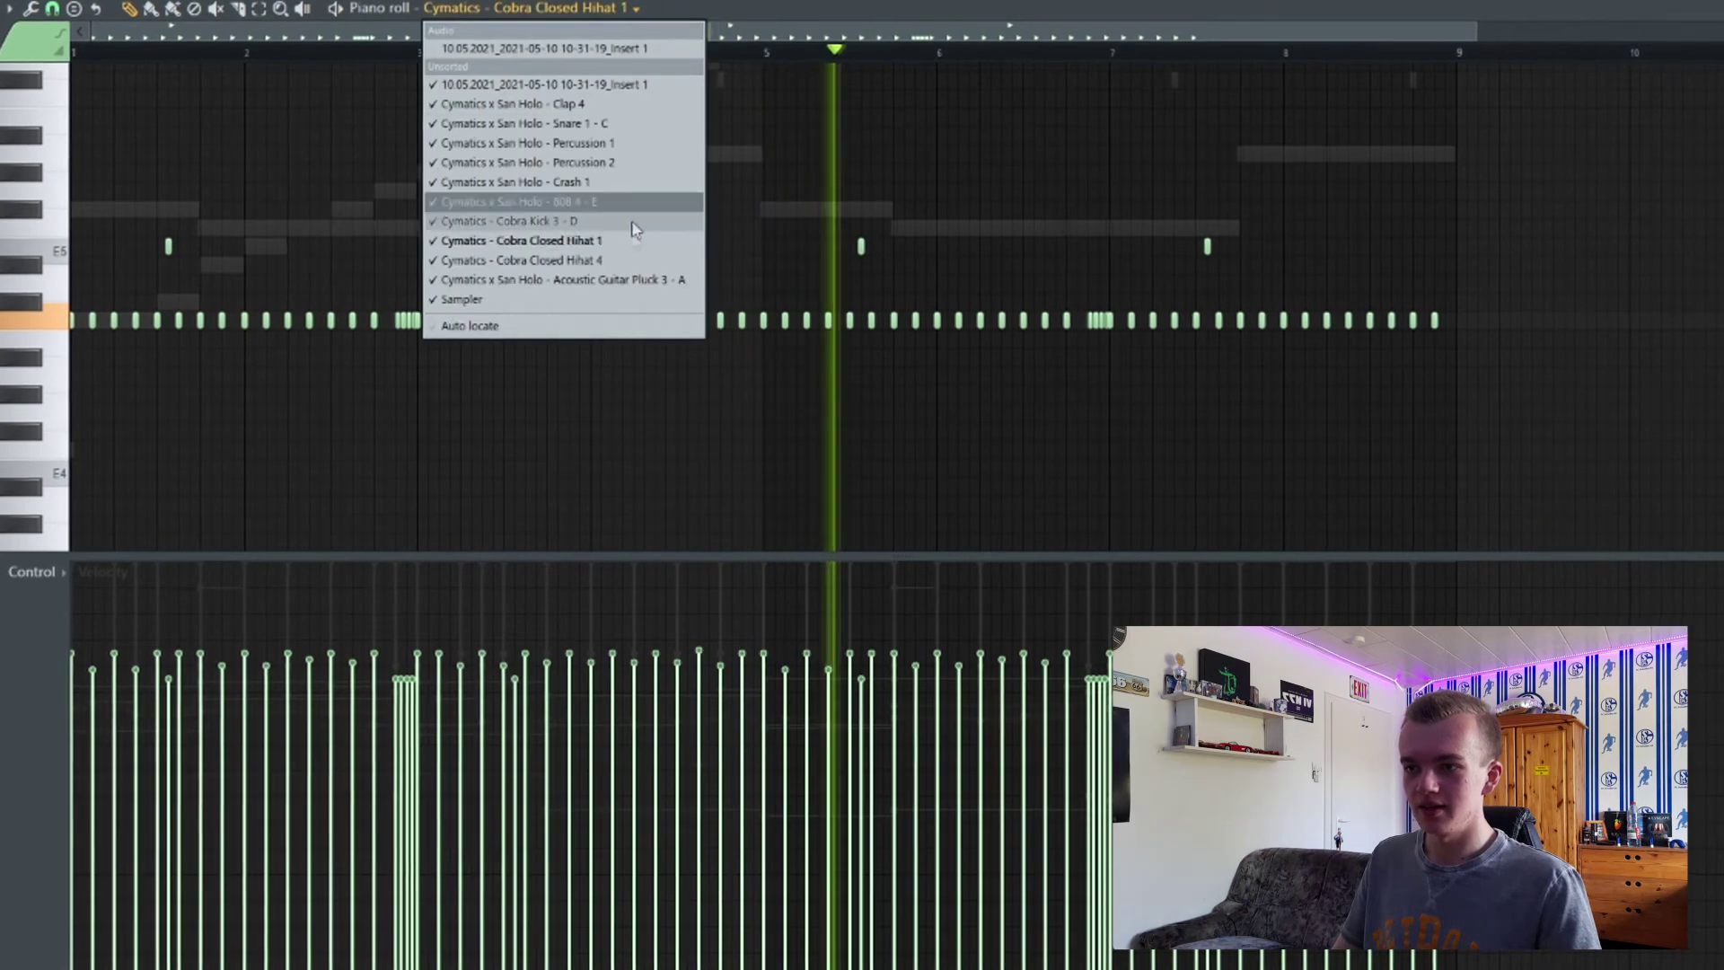
left_click(538, 254)
left_click(115, 709)
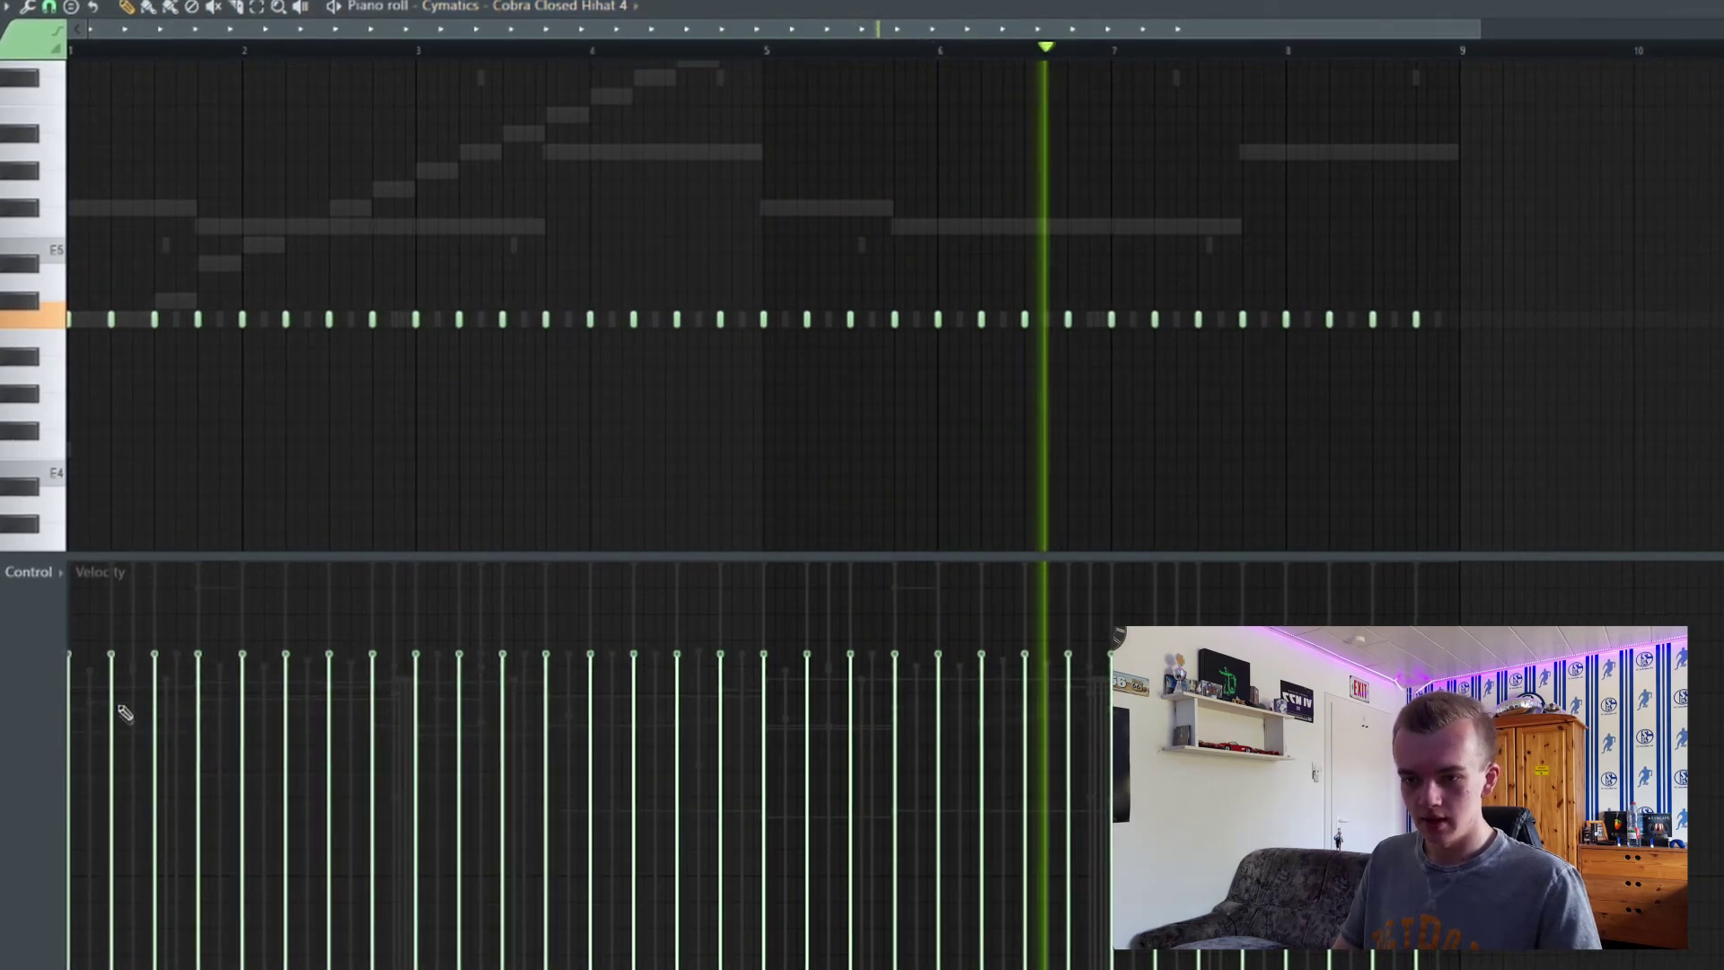
left_click_drag(204, 679, 199, 684)
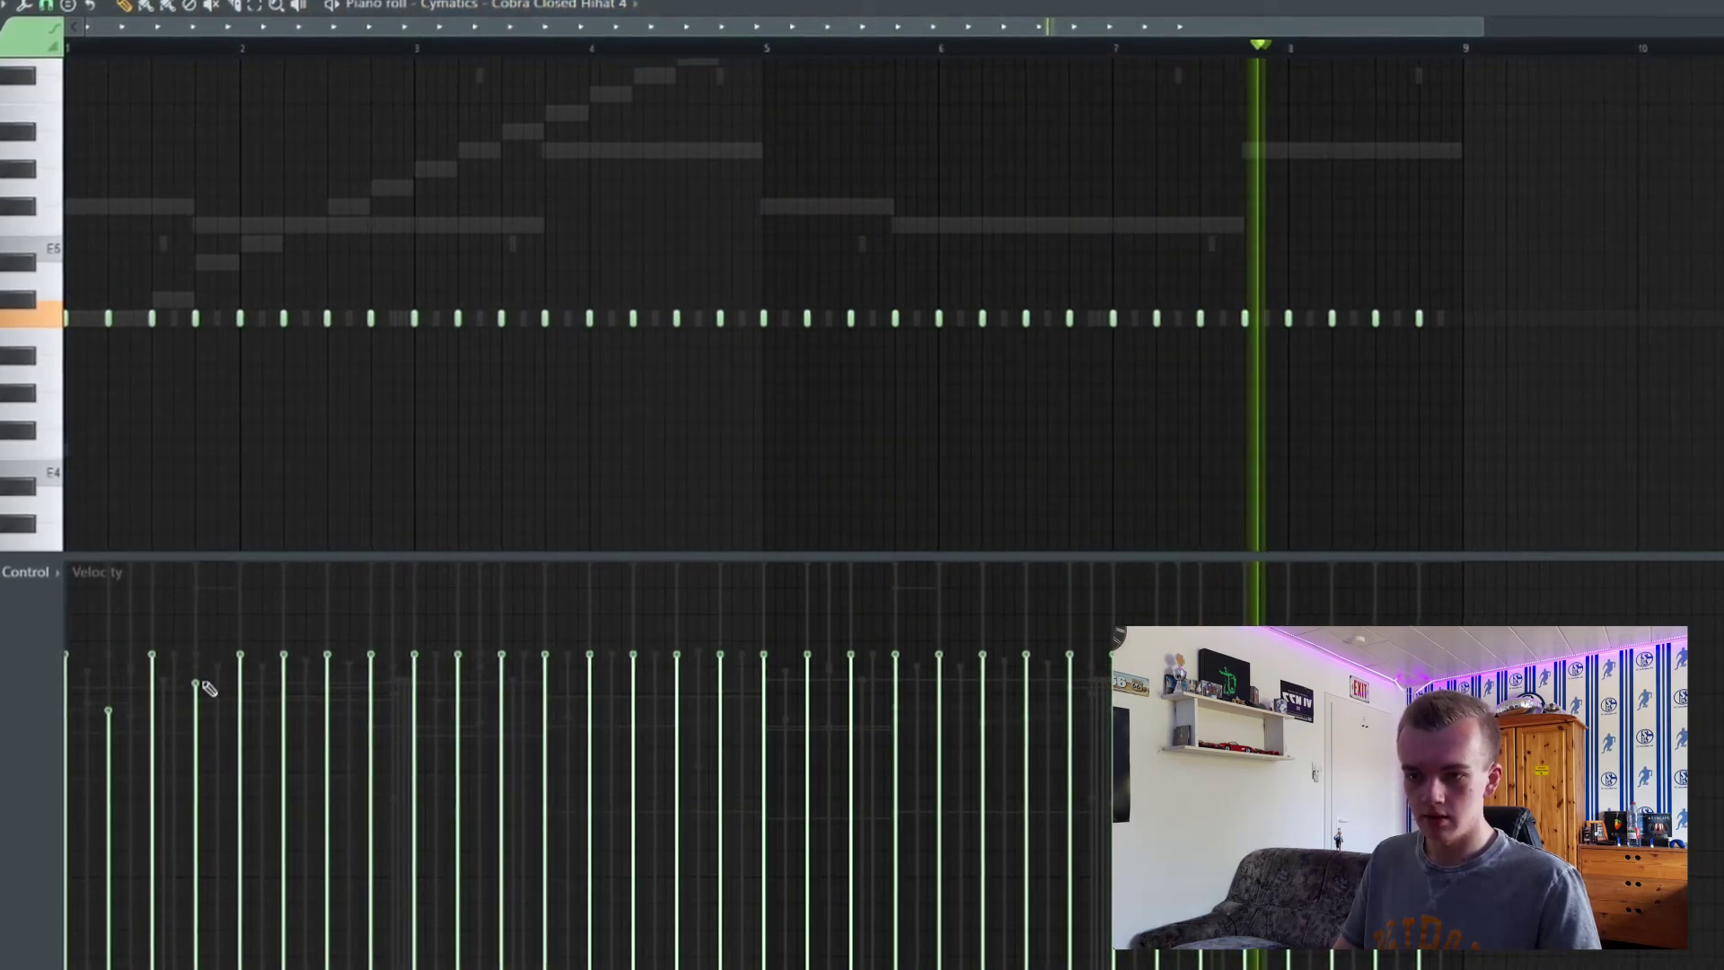
Delete the Closed Hihat 4 notes from bar 2 onward and duplicate bar 1's accented pattern through bar 8.
left_click_drag(224, 291, 1576, 395)
key("Delete")
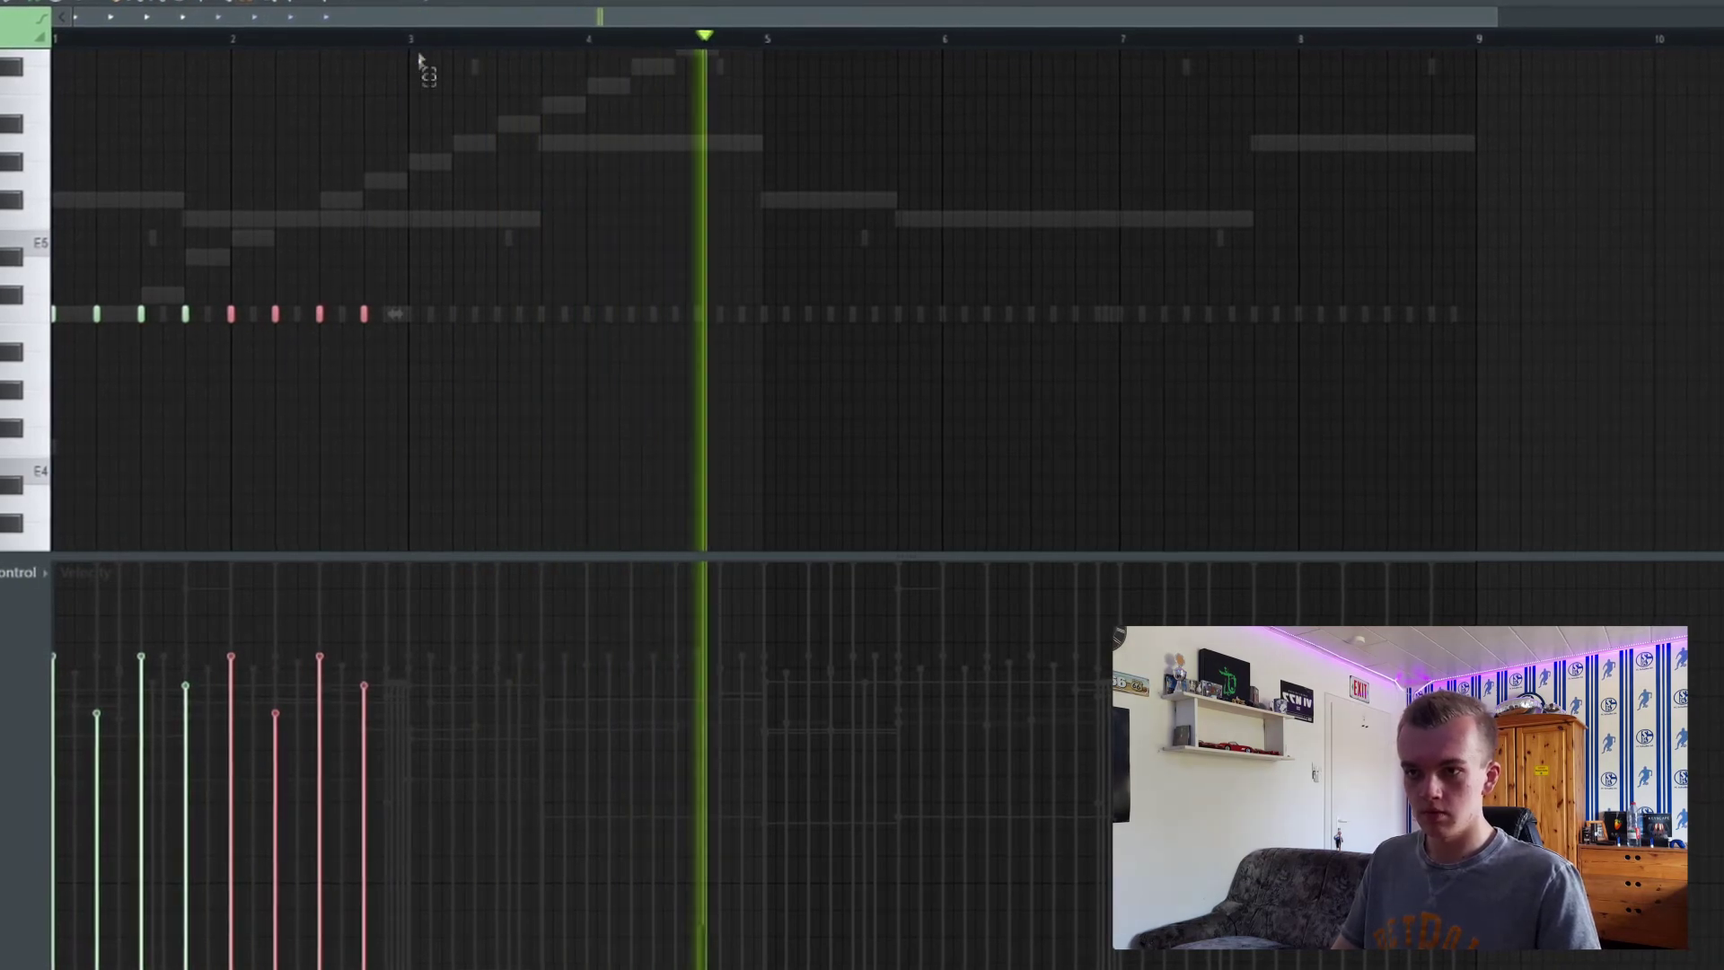
left_click_drag(411, 41, 32, 81)
key("ctrl+b")
key("ctrl+b")
key("ctrl+b")
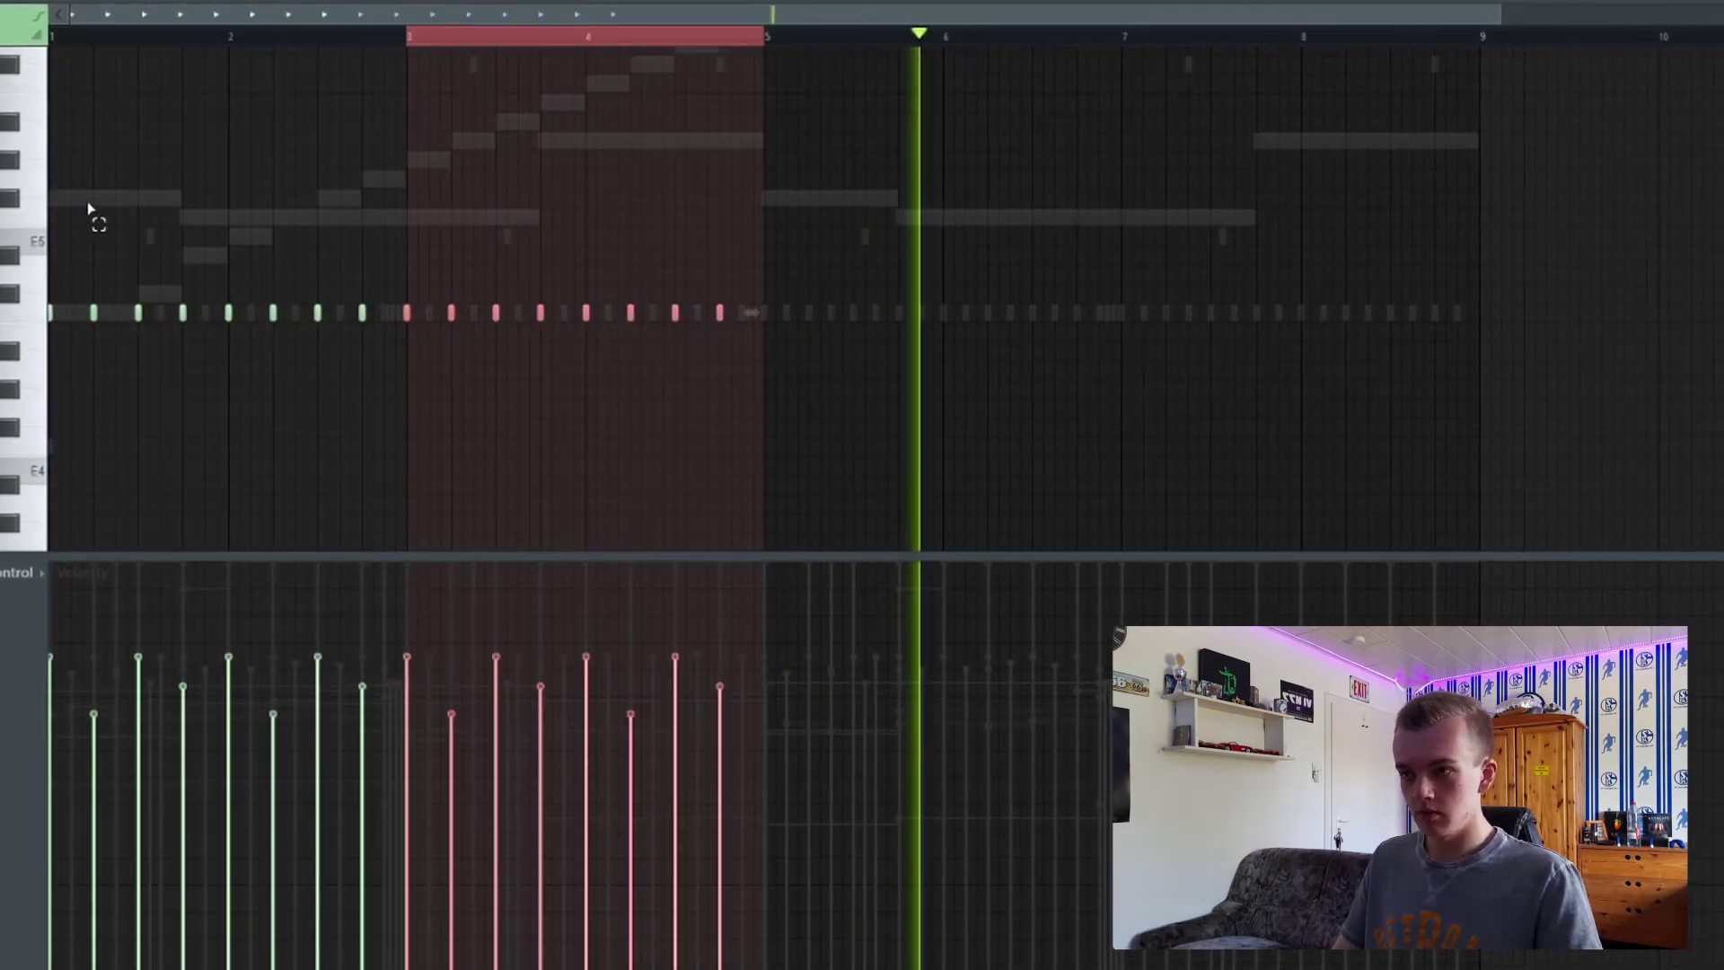
Transpose all Cobra Closed Hihat 4 notes to B4.
left_click(1155, 35, "ctrl")
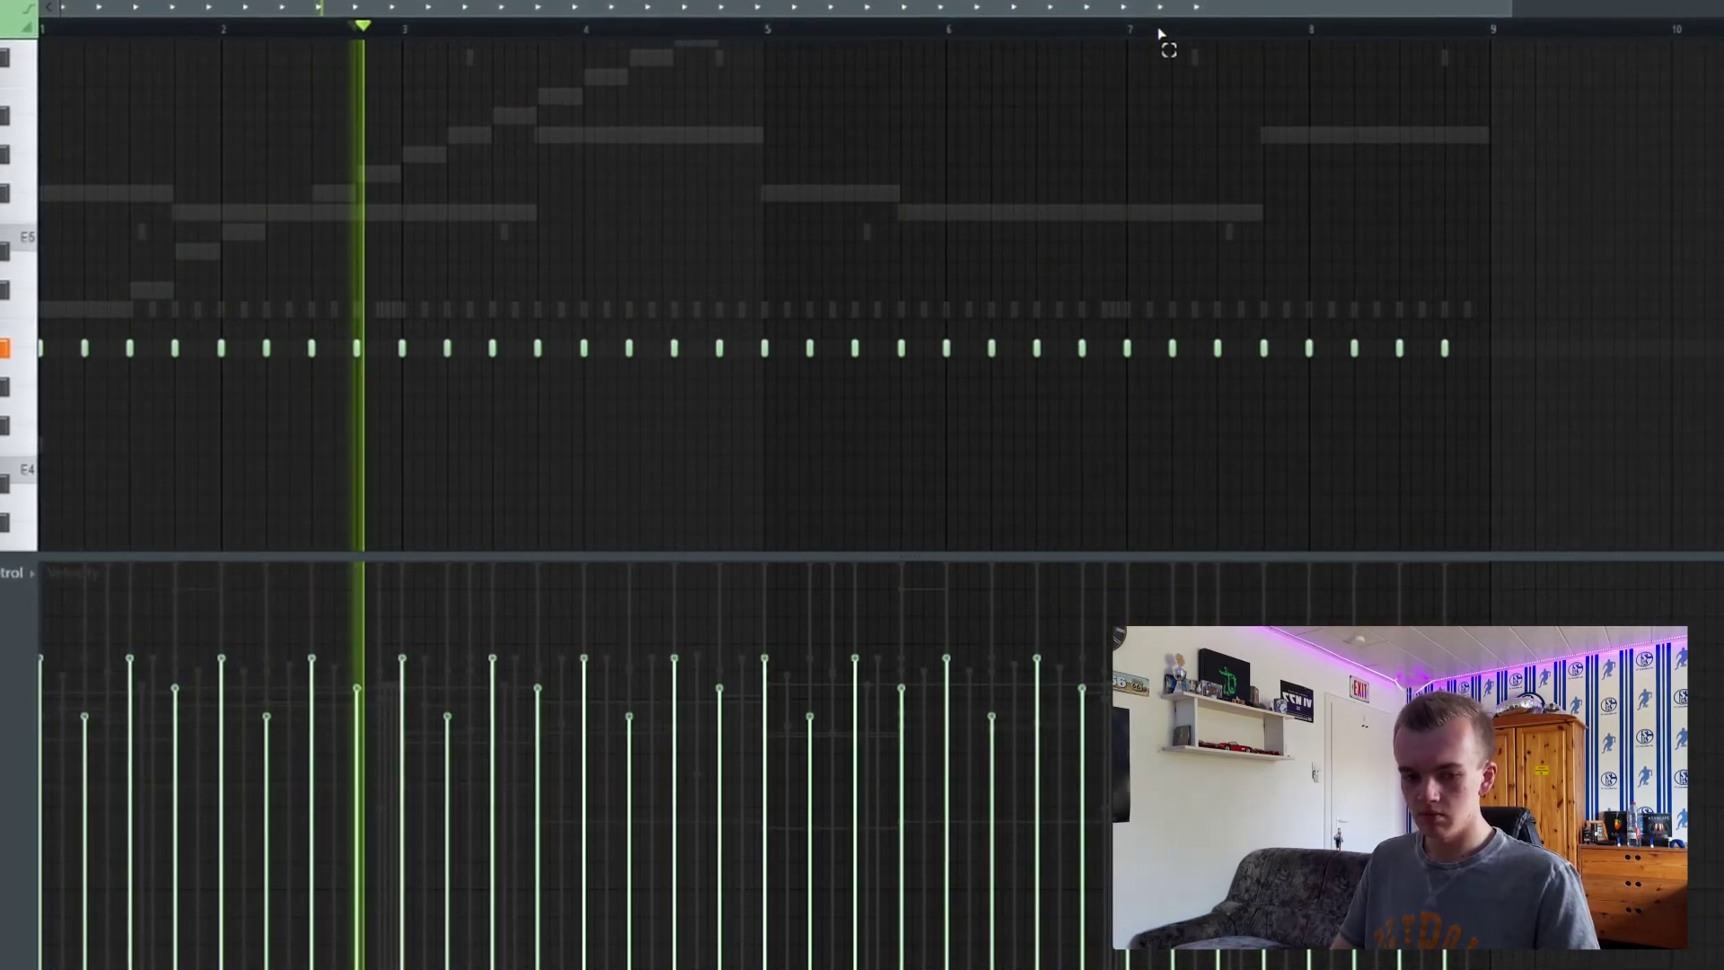
key("shift+Up")
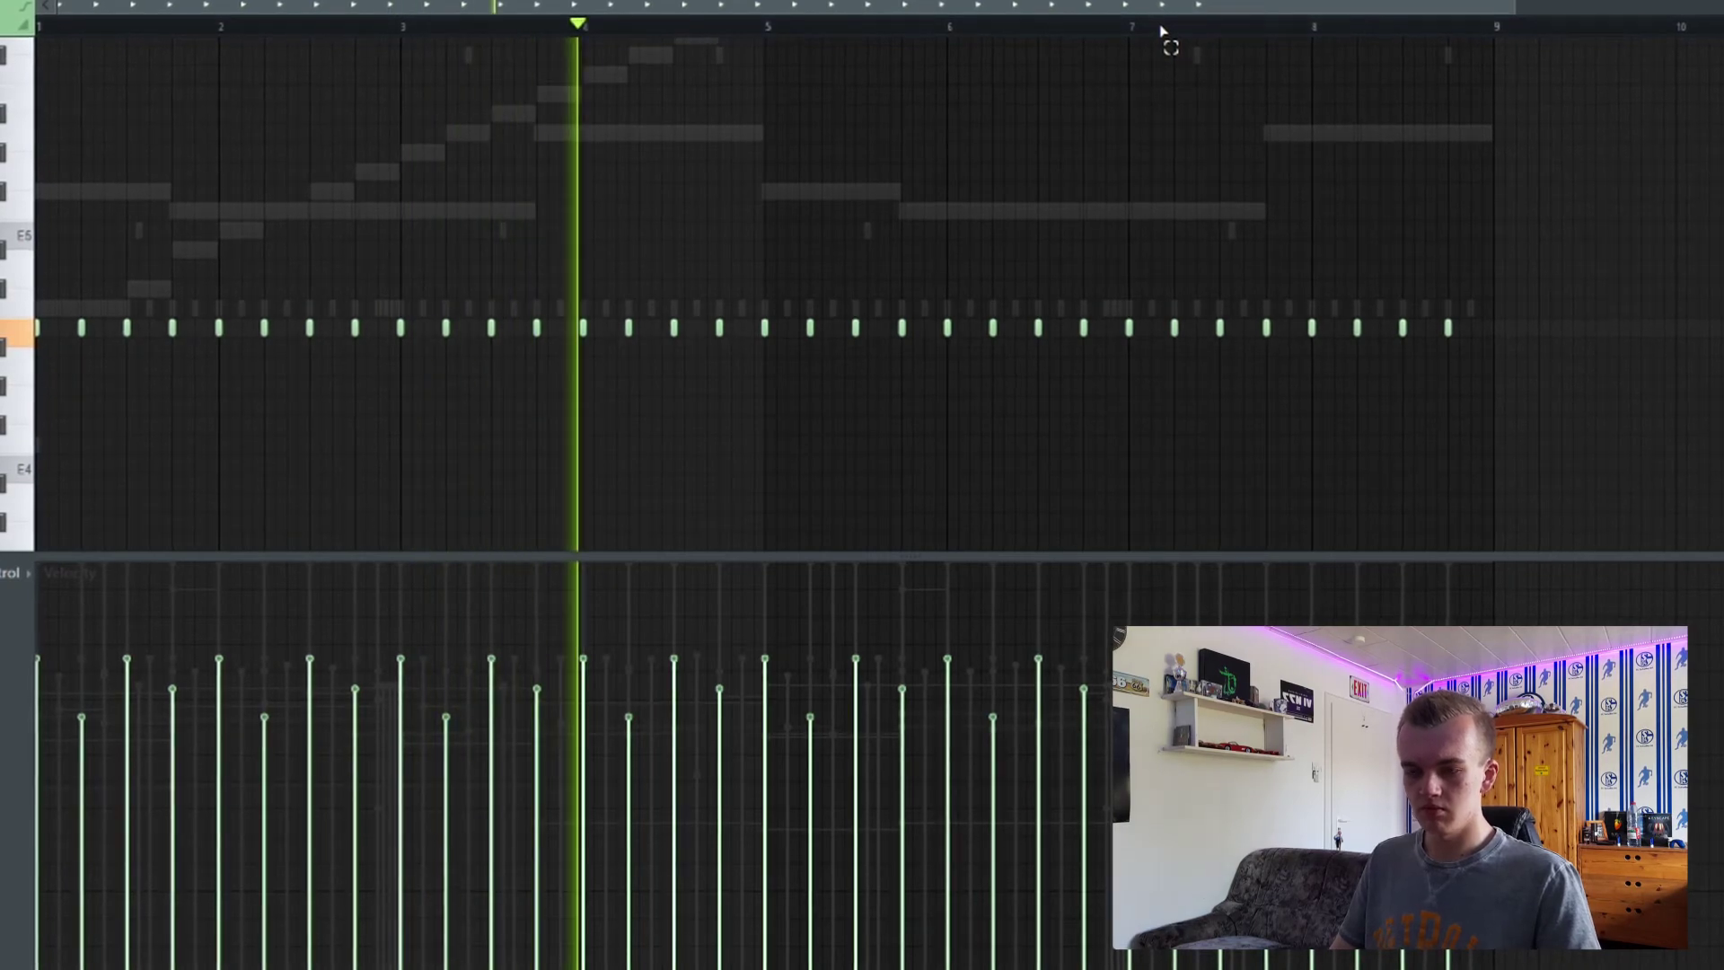
key("F9")
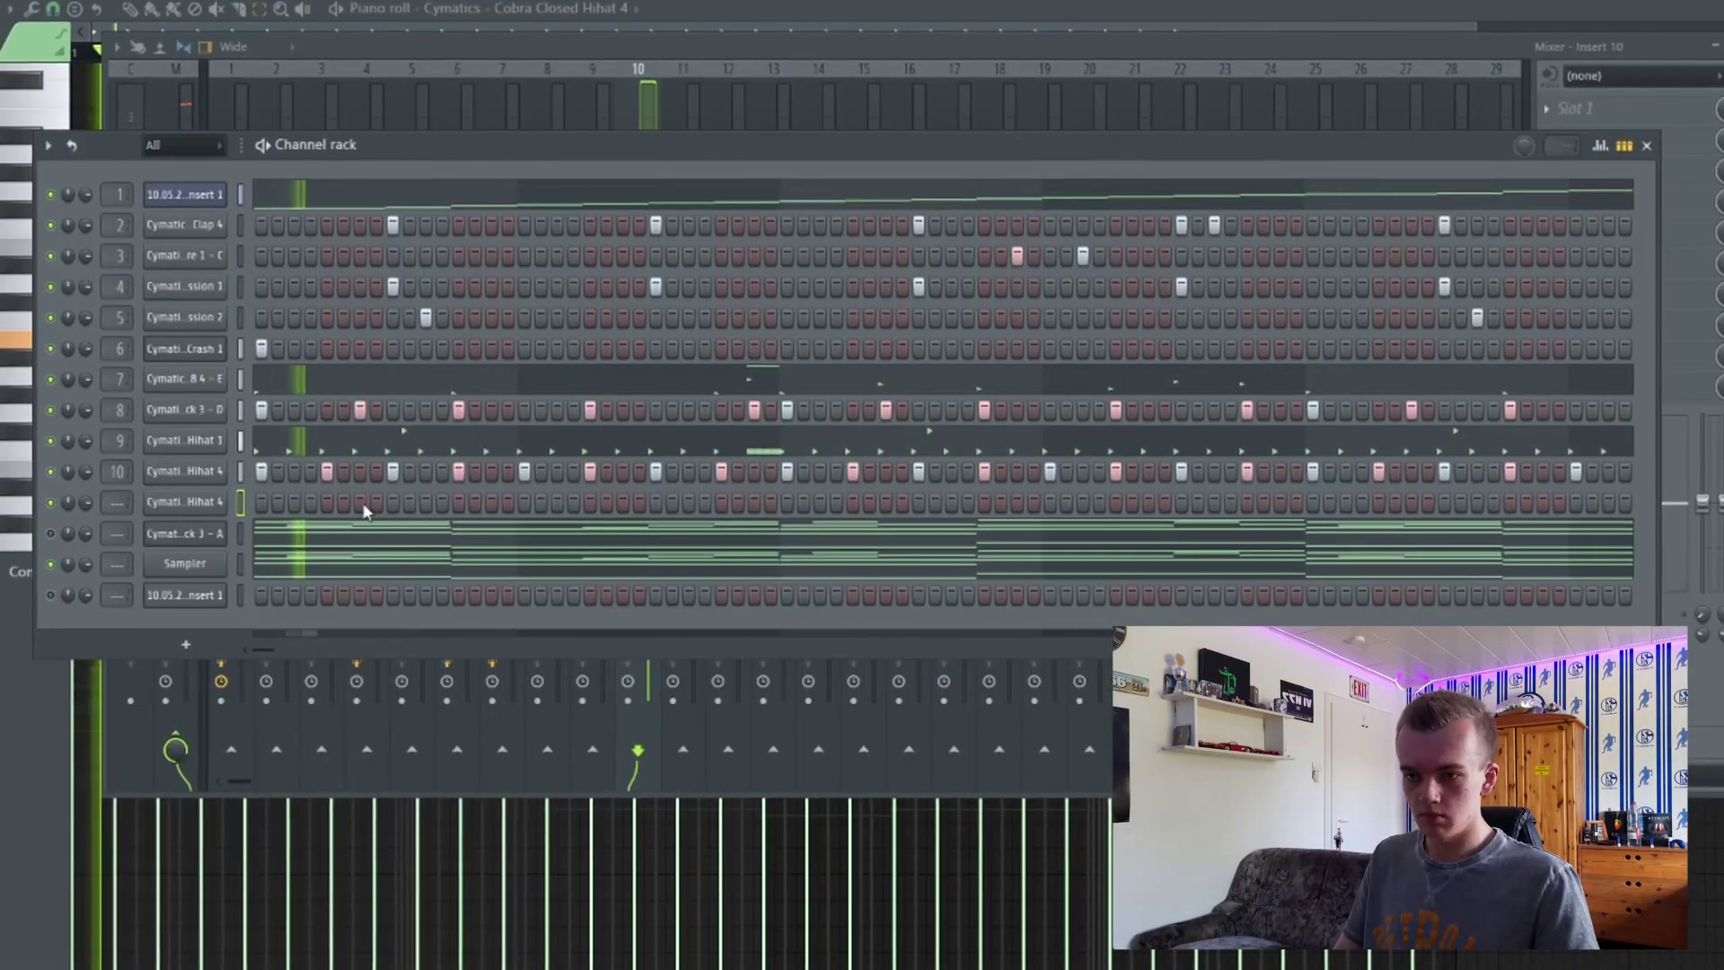
Add hits on steps 7 and 13 of the newly added Hihat 4 channel and route it to mixer Insert 11.
left_click(363, 505)
left_click(456, 503)
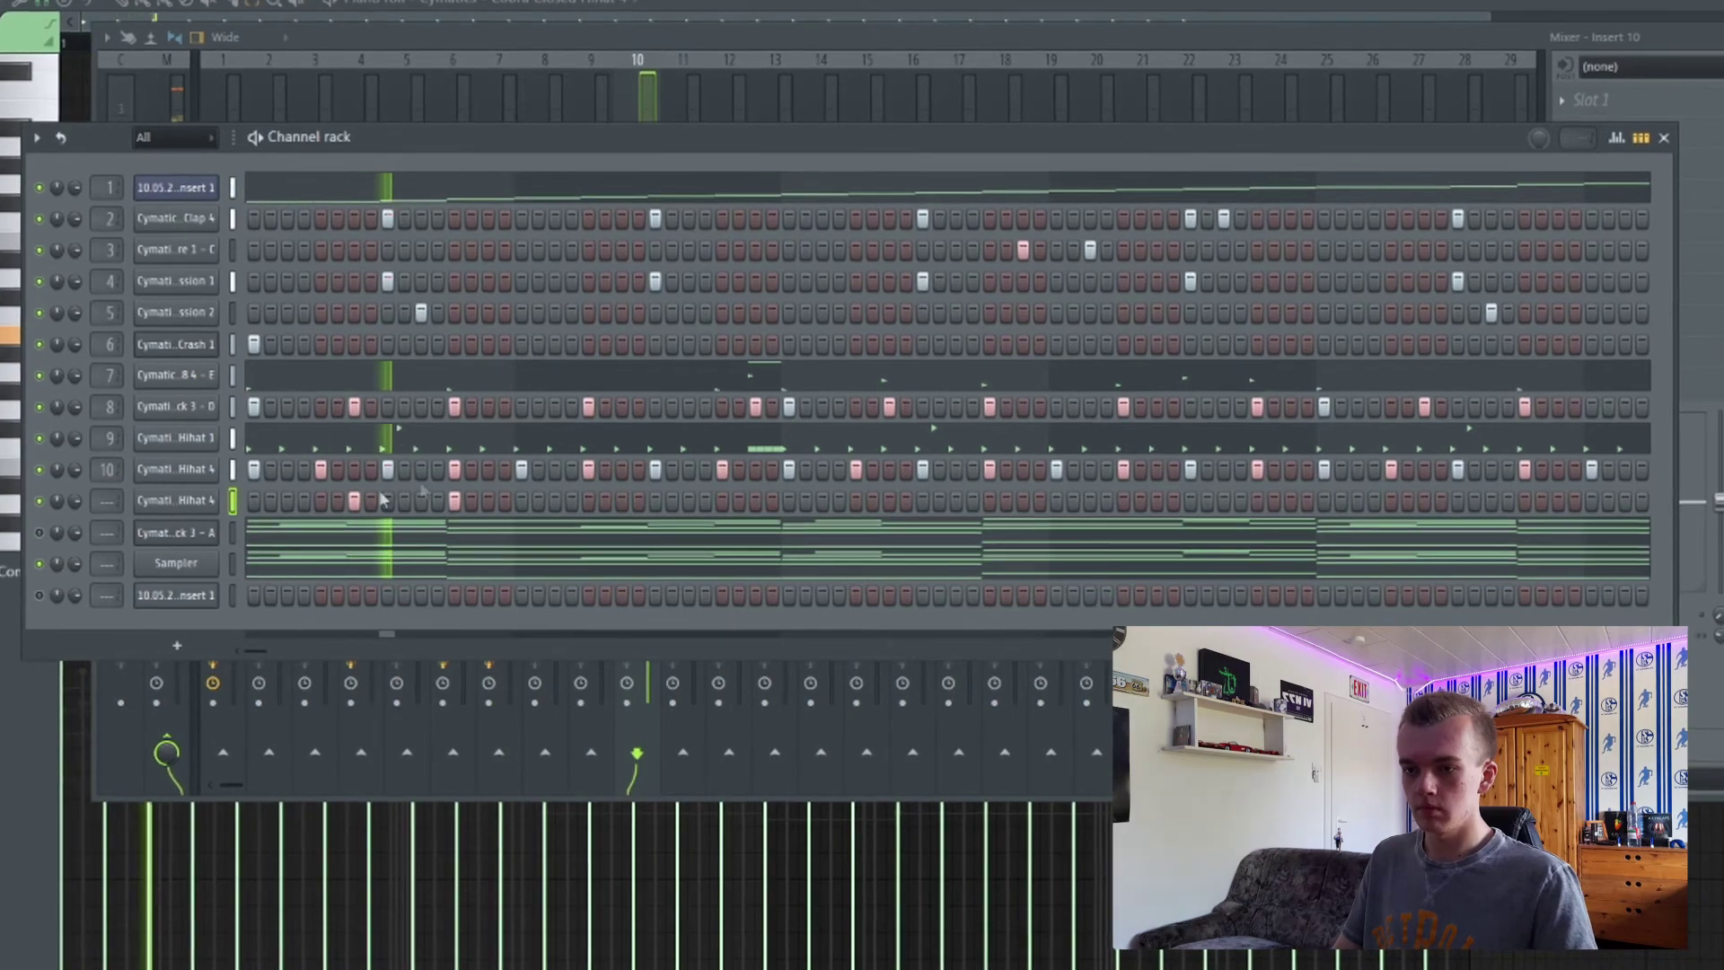
left_click_drag(106, 501, 106, 456)
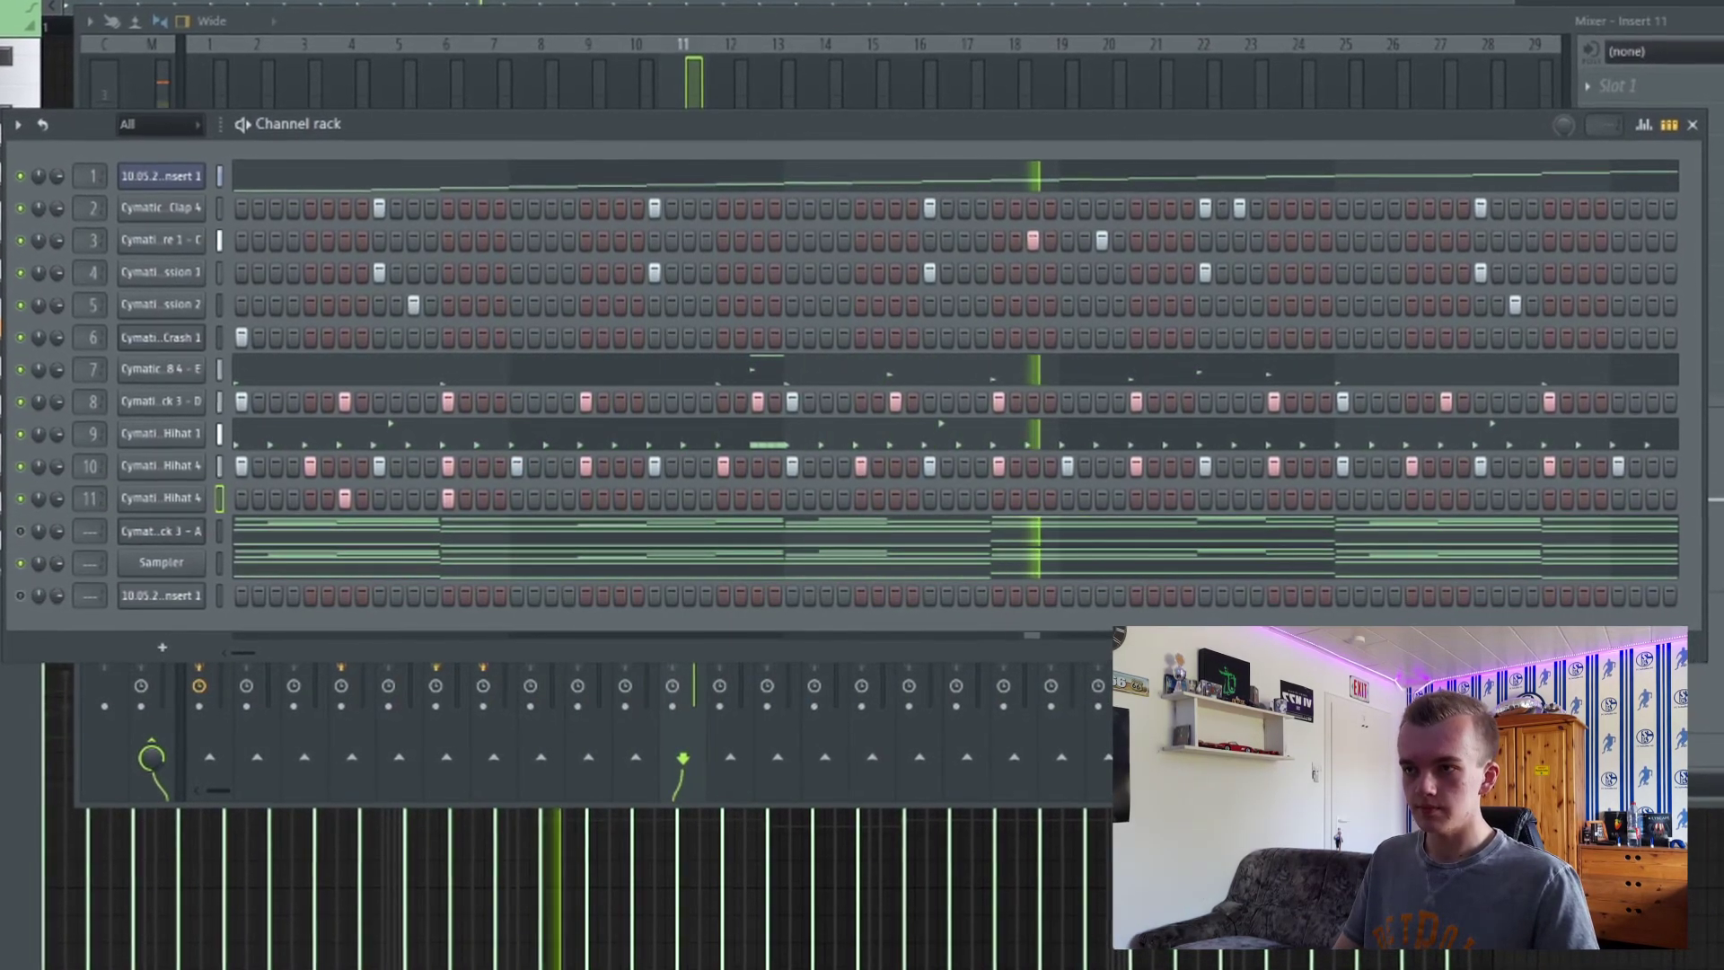
Lower the velocity of the new hi-hat channel's first hit in bar 1 and copy both hits four bars on to bar 5.
key("F7")
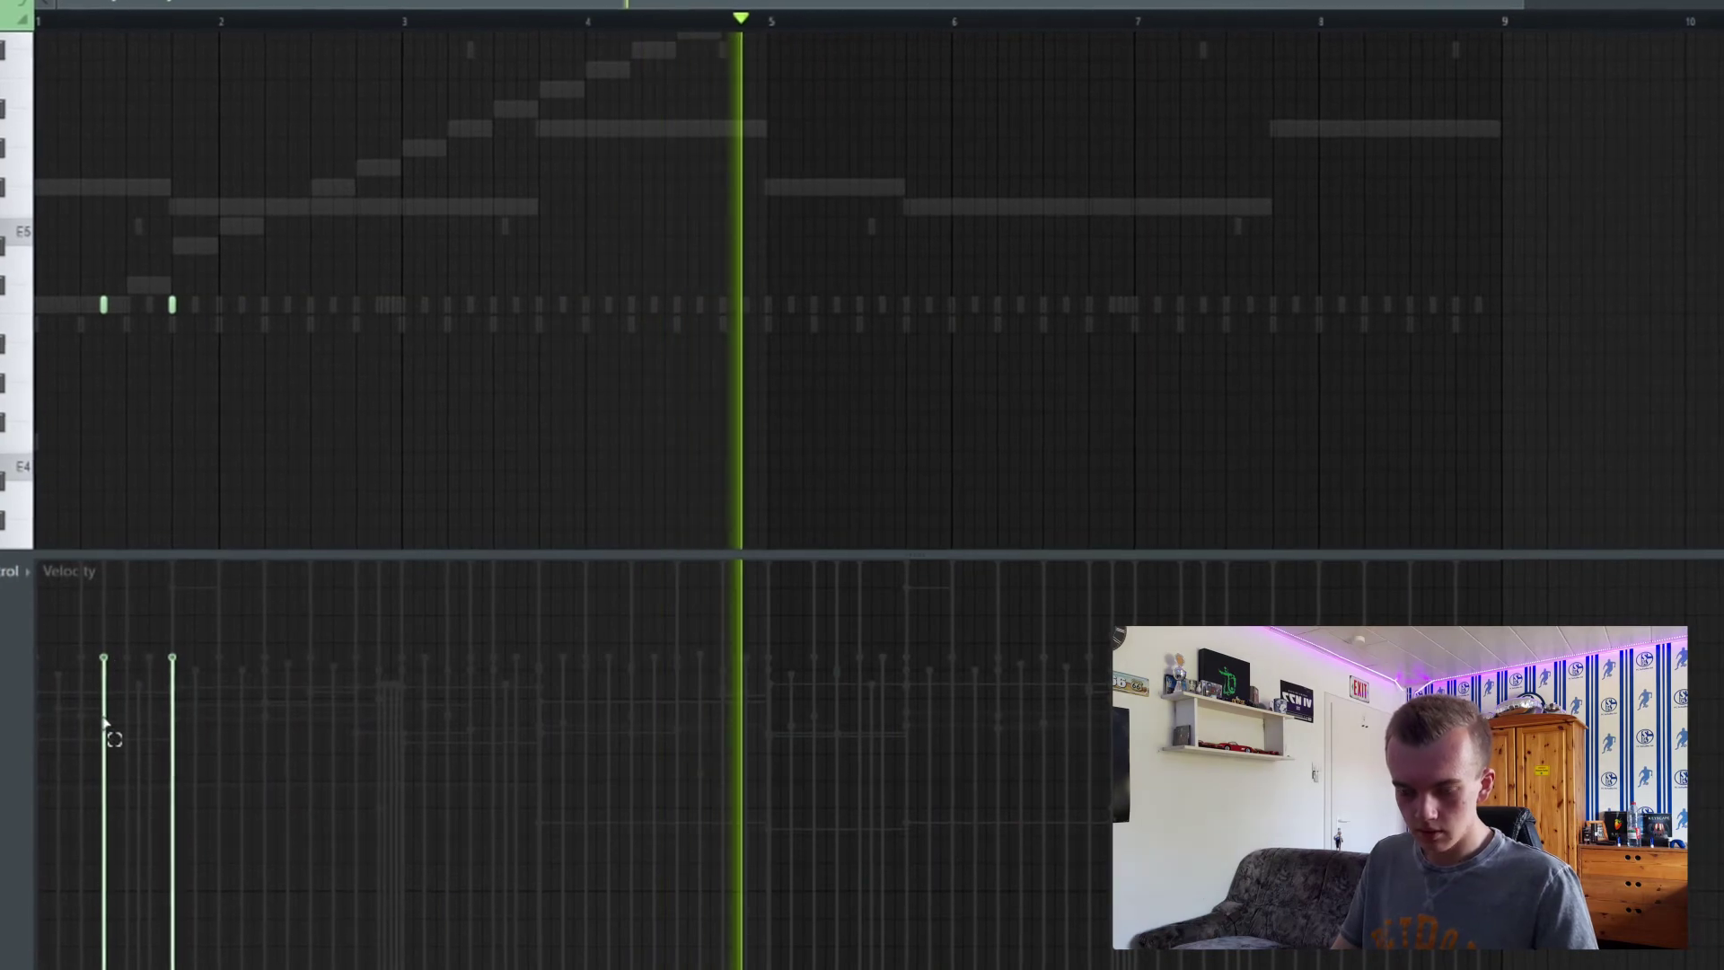
left_click(104, 709)
left_click_drag(304, 257, 9, 368)
mouse_move(92, 299)
left_mouse_down()
mouse_move(500, 317)
mouse_move(844, 297)
left_mouse_up()
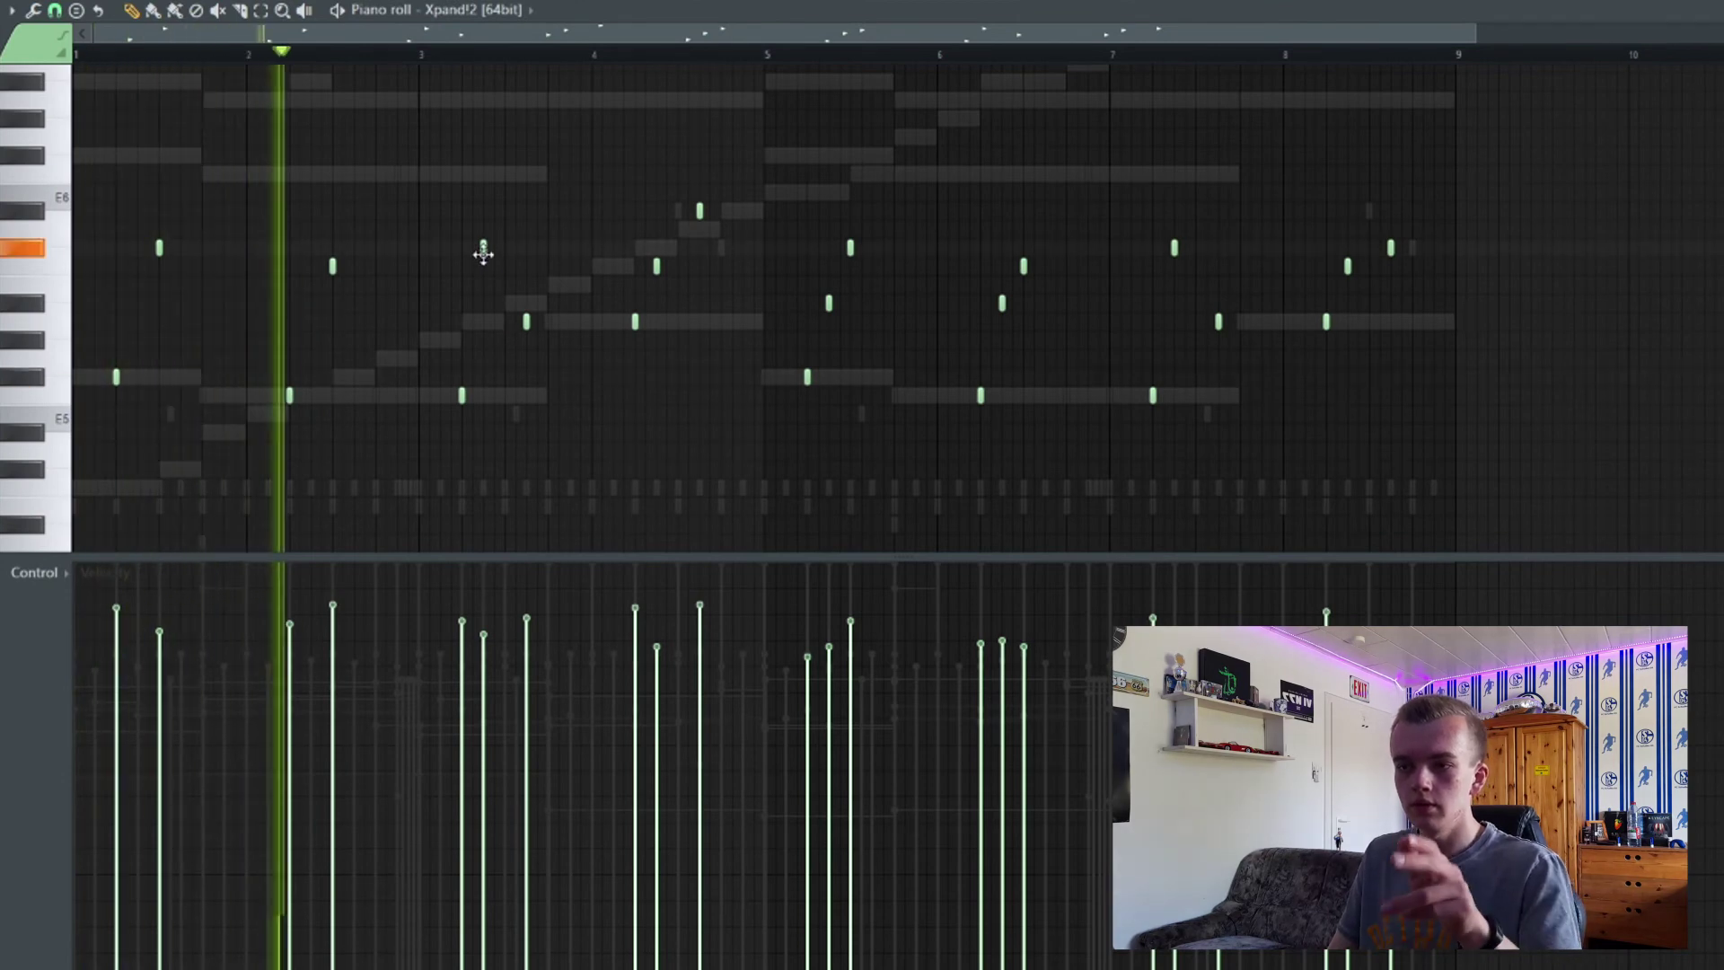
In the Xpand!2 melody, delete the second notes of bars 3 and 4 and move each bar's last note to the middle of the bar.
right_click(483, 252)
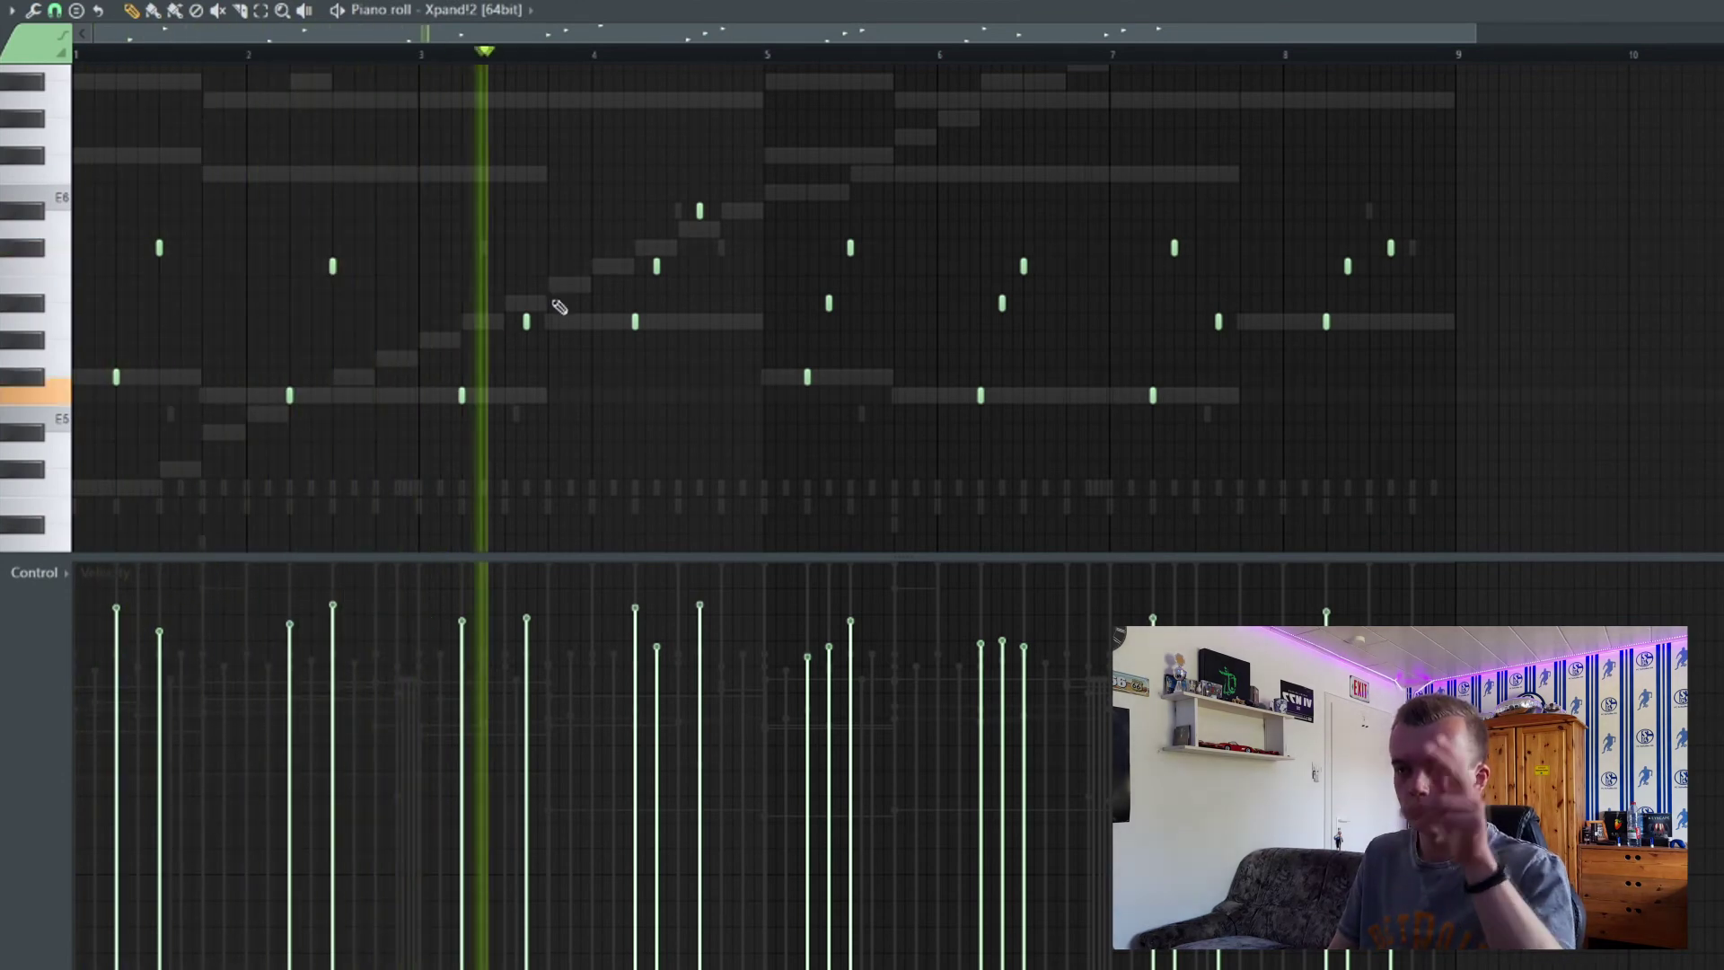
key("space")
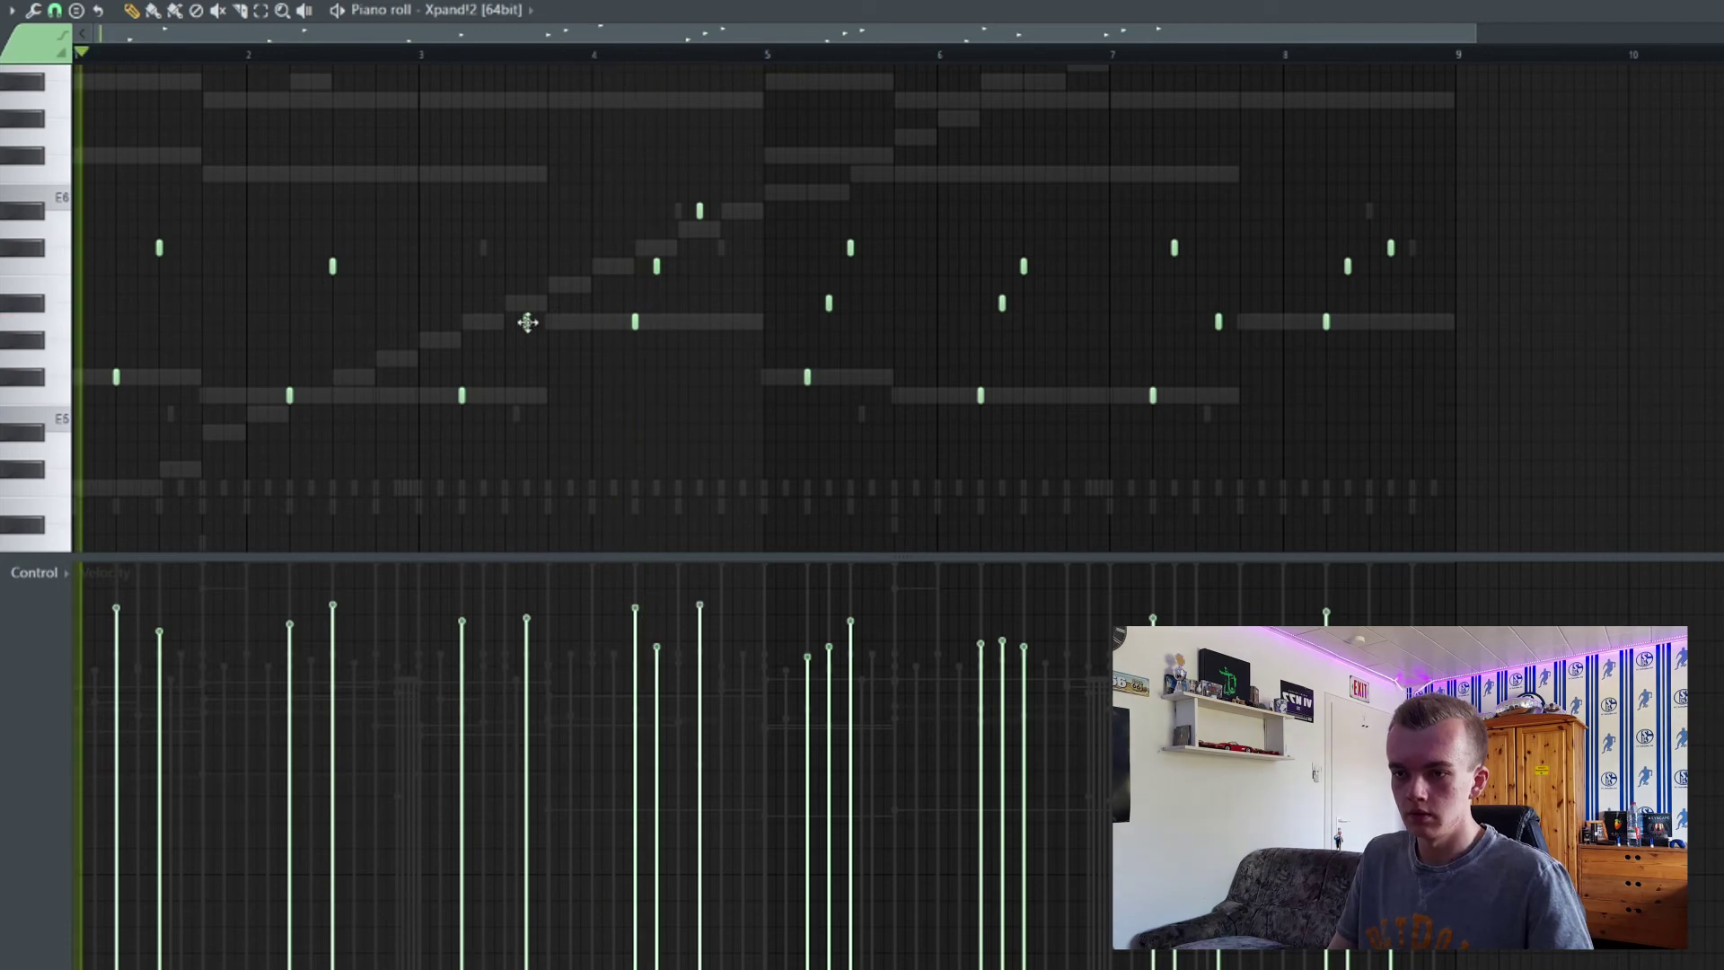
left_click_drag(526, 320, 504, 321)
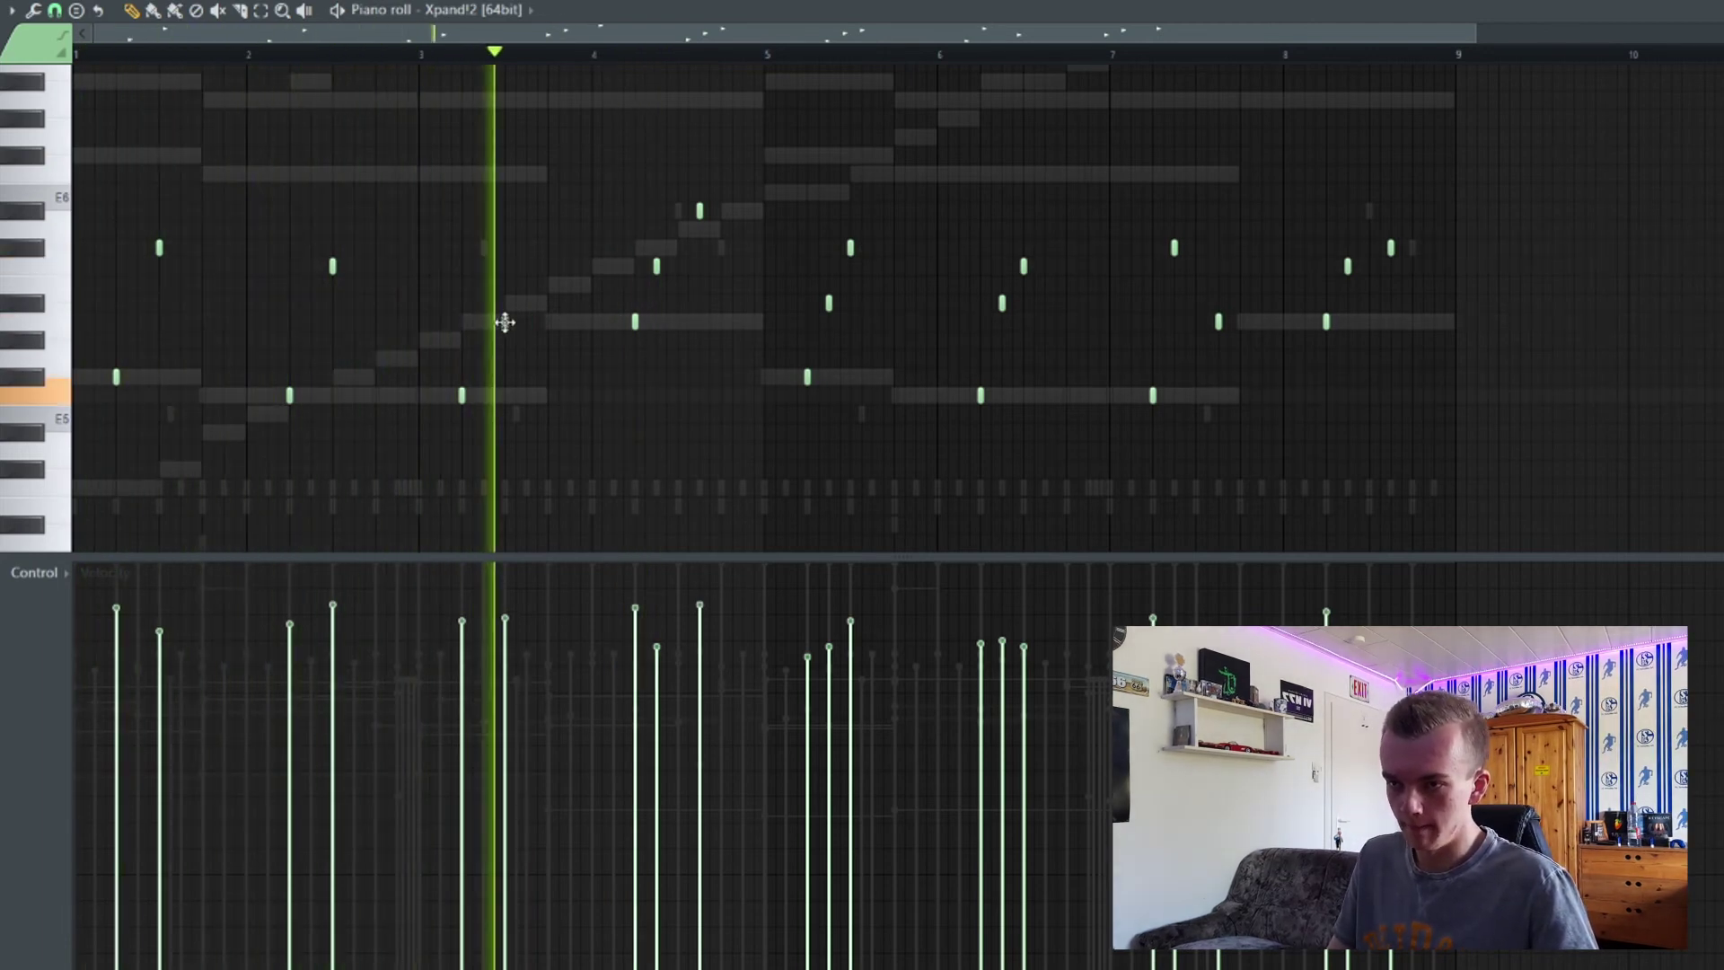
key("space")
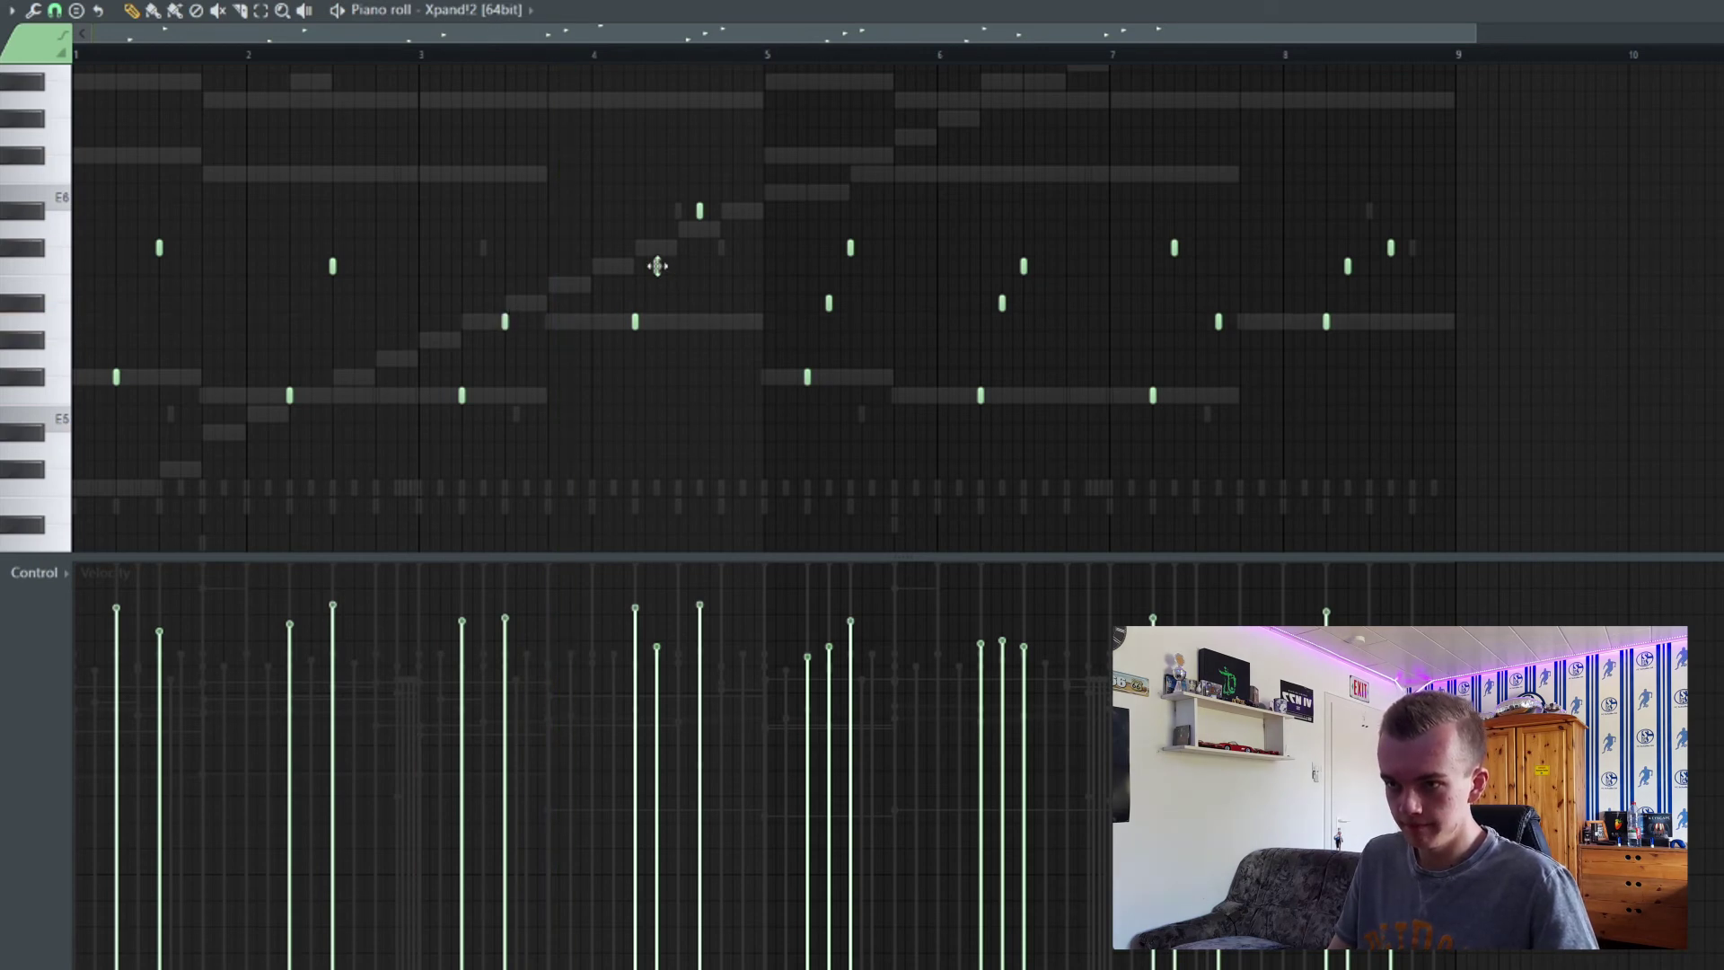
left_click_drag(698, 212, 678, 212)
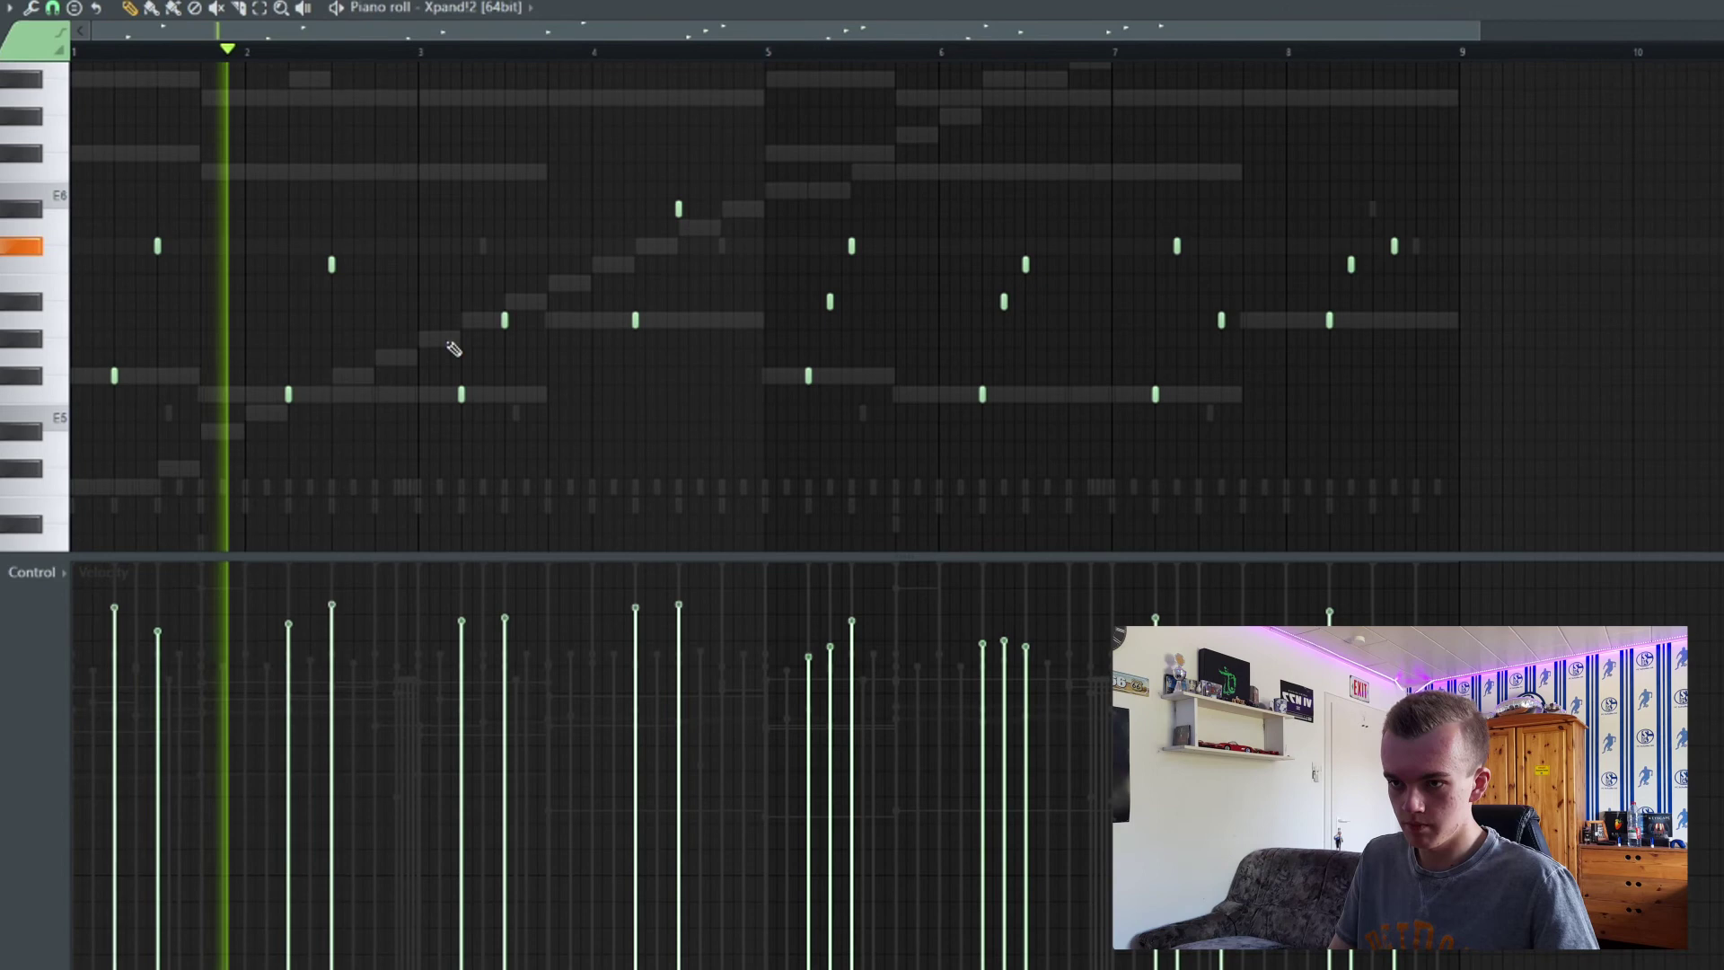
Transpose the Xpand!2 notes in bars 1 to 4 up one octave.
left_click_drag(493, 318, 536, 436)
left_click_drag(755, 141, 71, 459)
scroll(692, 504, "up", 2)
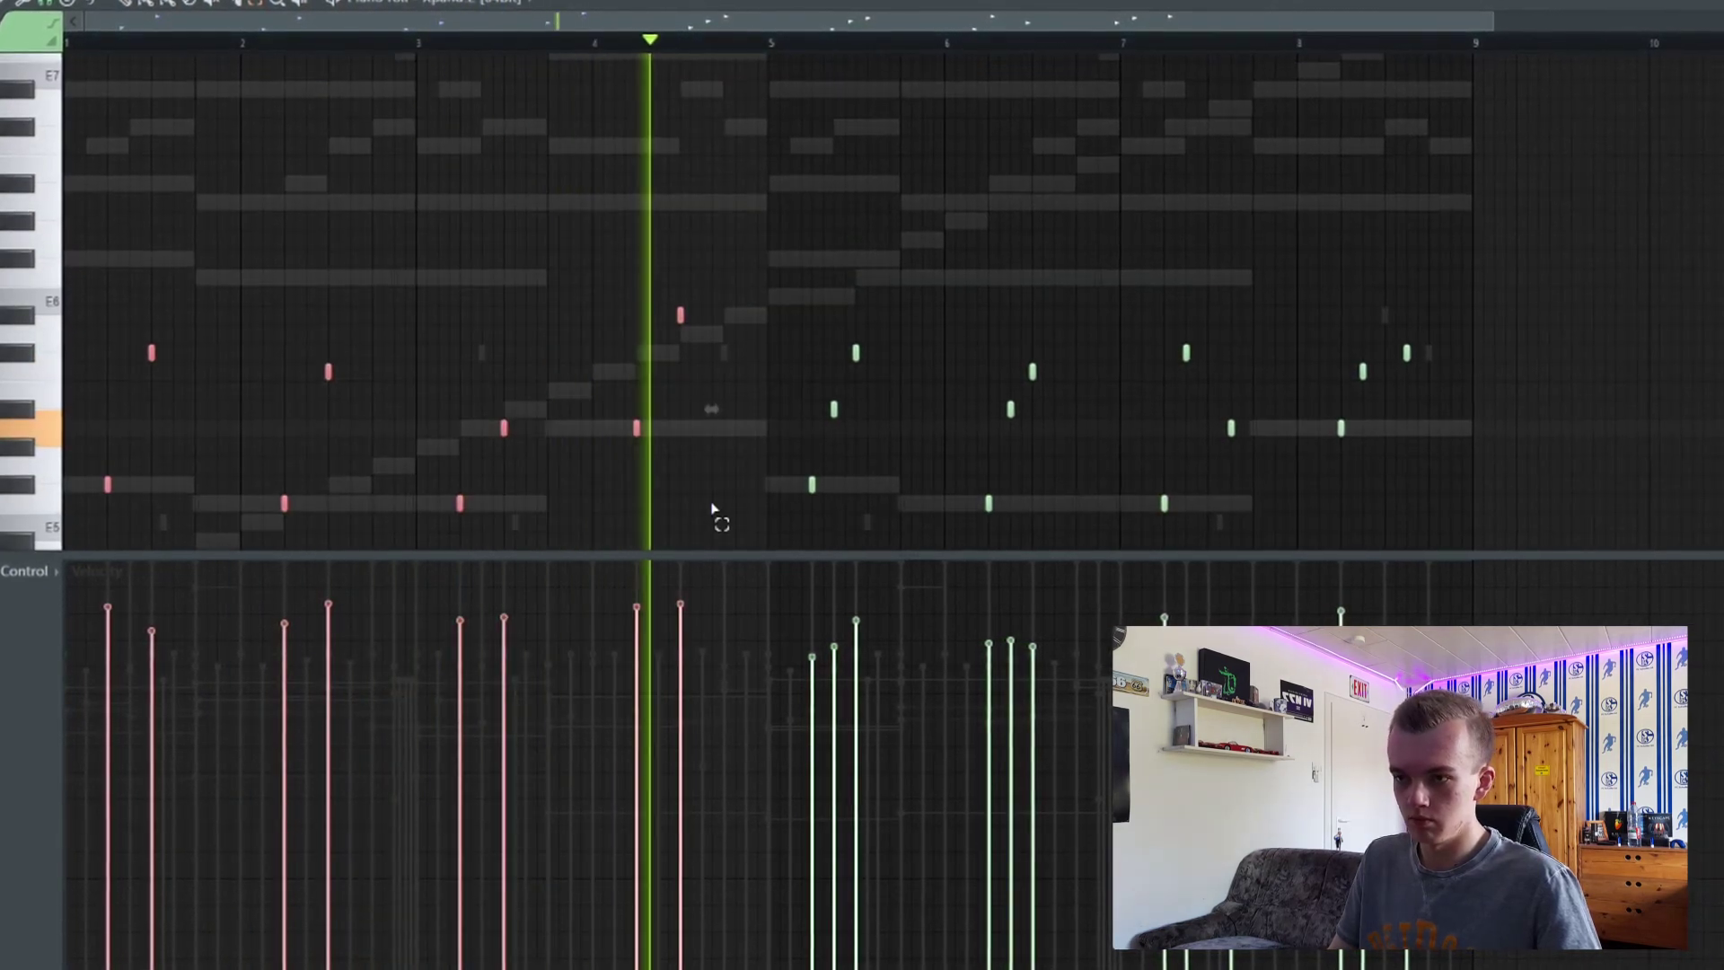
key("ctrl+Up")
scroll(714, 508, "up", 3)
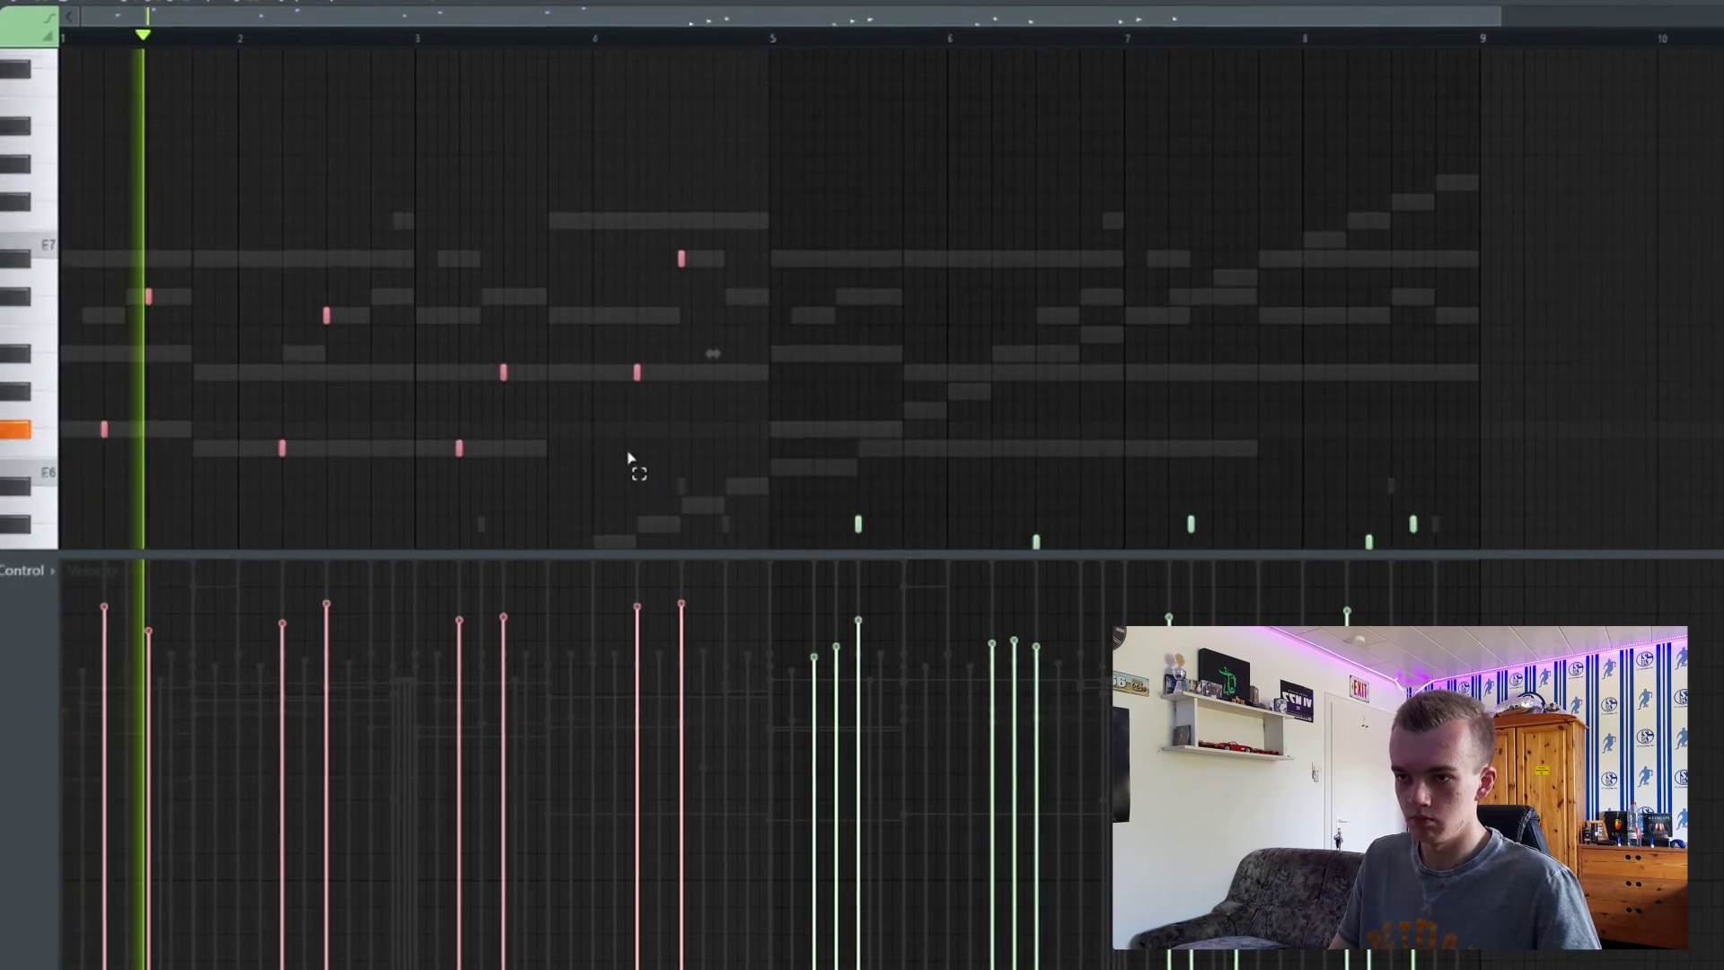
Raise the second Xpand!2 note of bar 3 by four semitones to C#7.
left_click(505, 369)
key("Up")
key("Up")
key("Up")
key("Up")
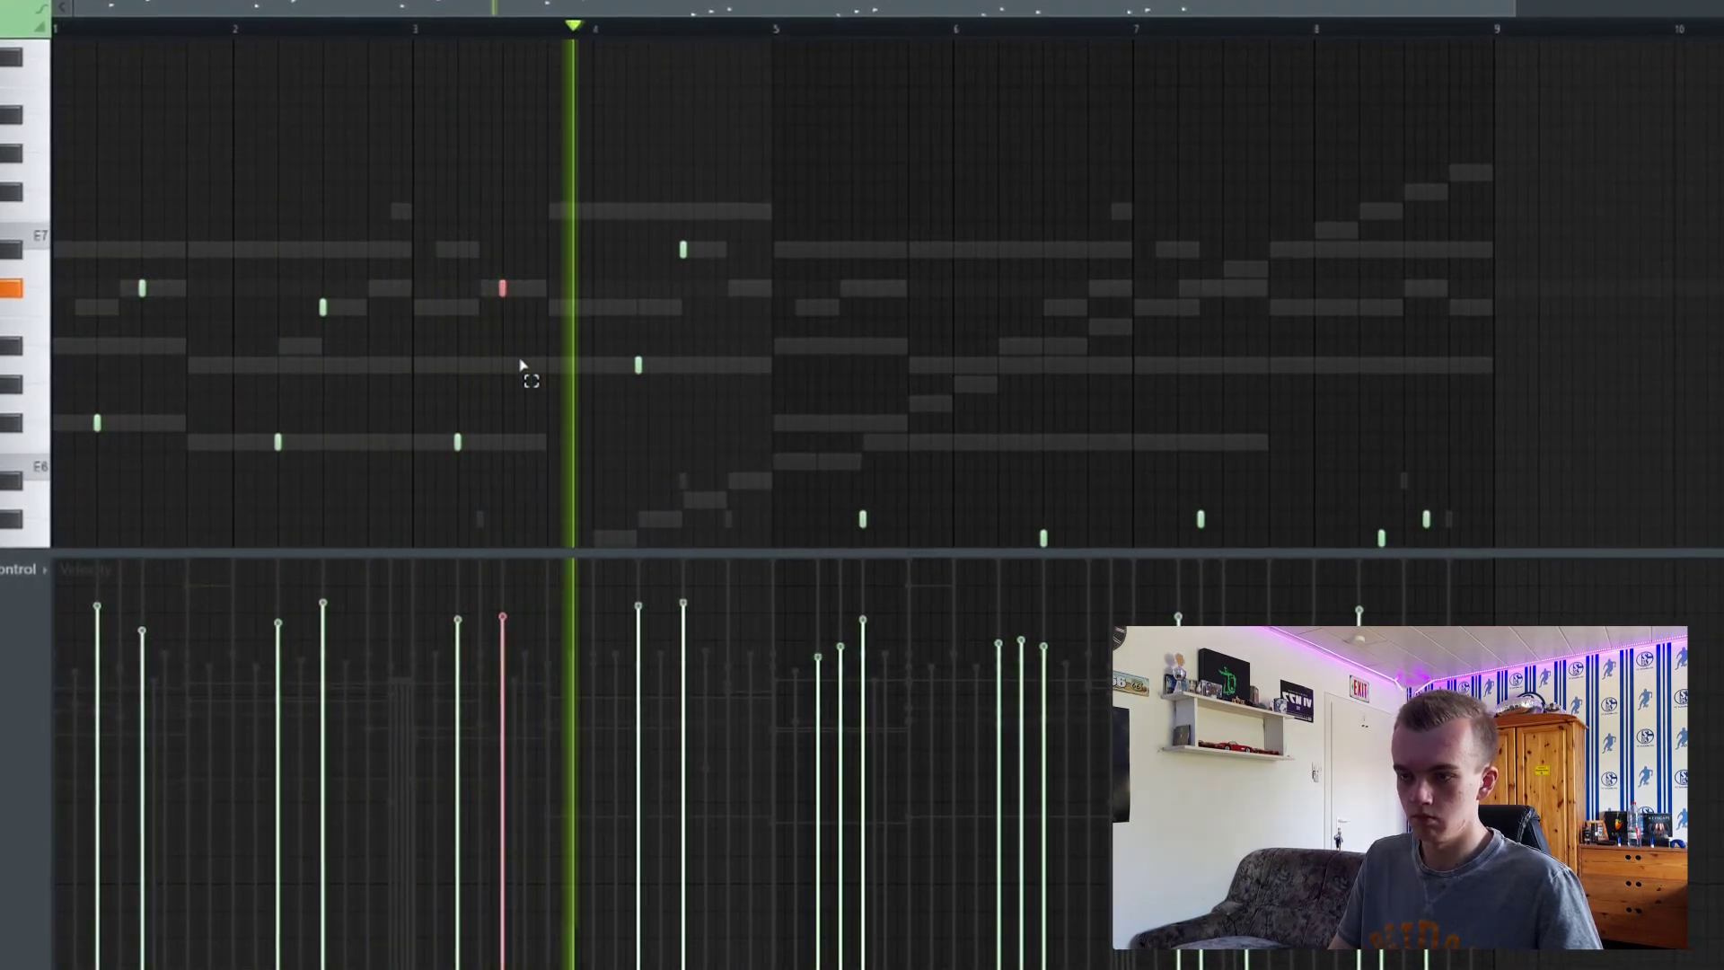
Select the Xpand!2 melody notes in bars 1 to 4.
left_click_drag(710, 178, 87, 473)
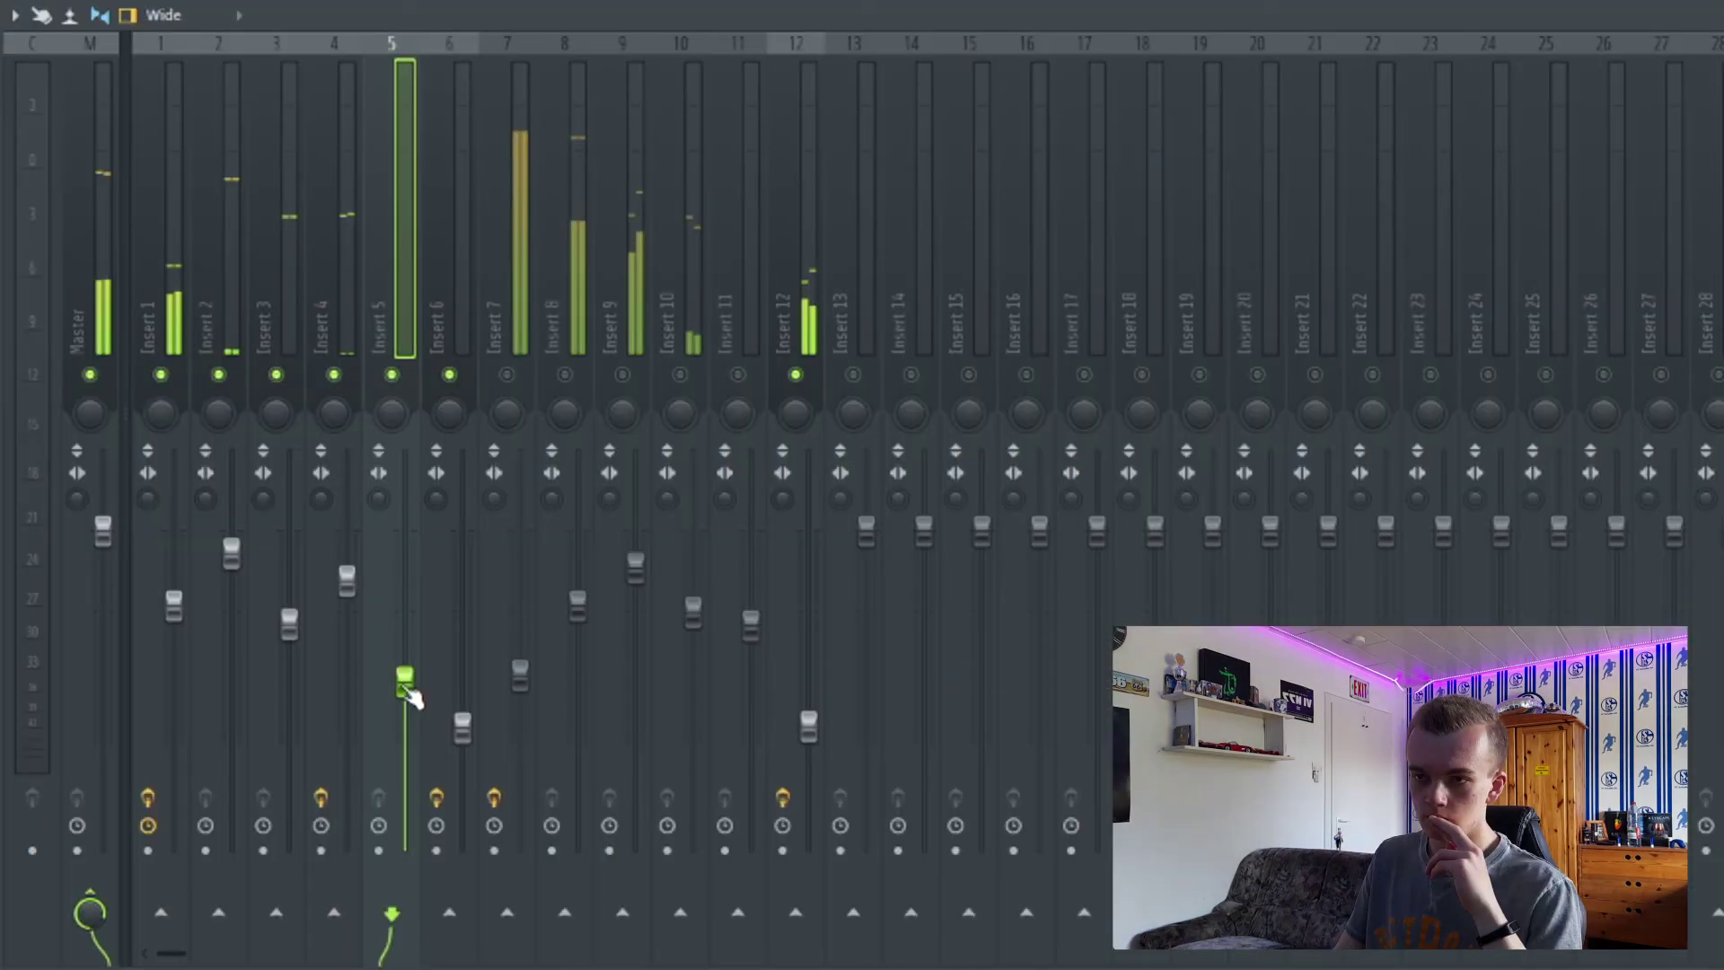
Lower the volume faders of mixer Inserts 6 and 5 slightly.
left_click_drag(463, 728, 463, 738)
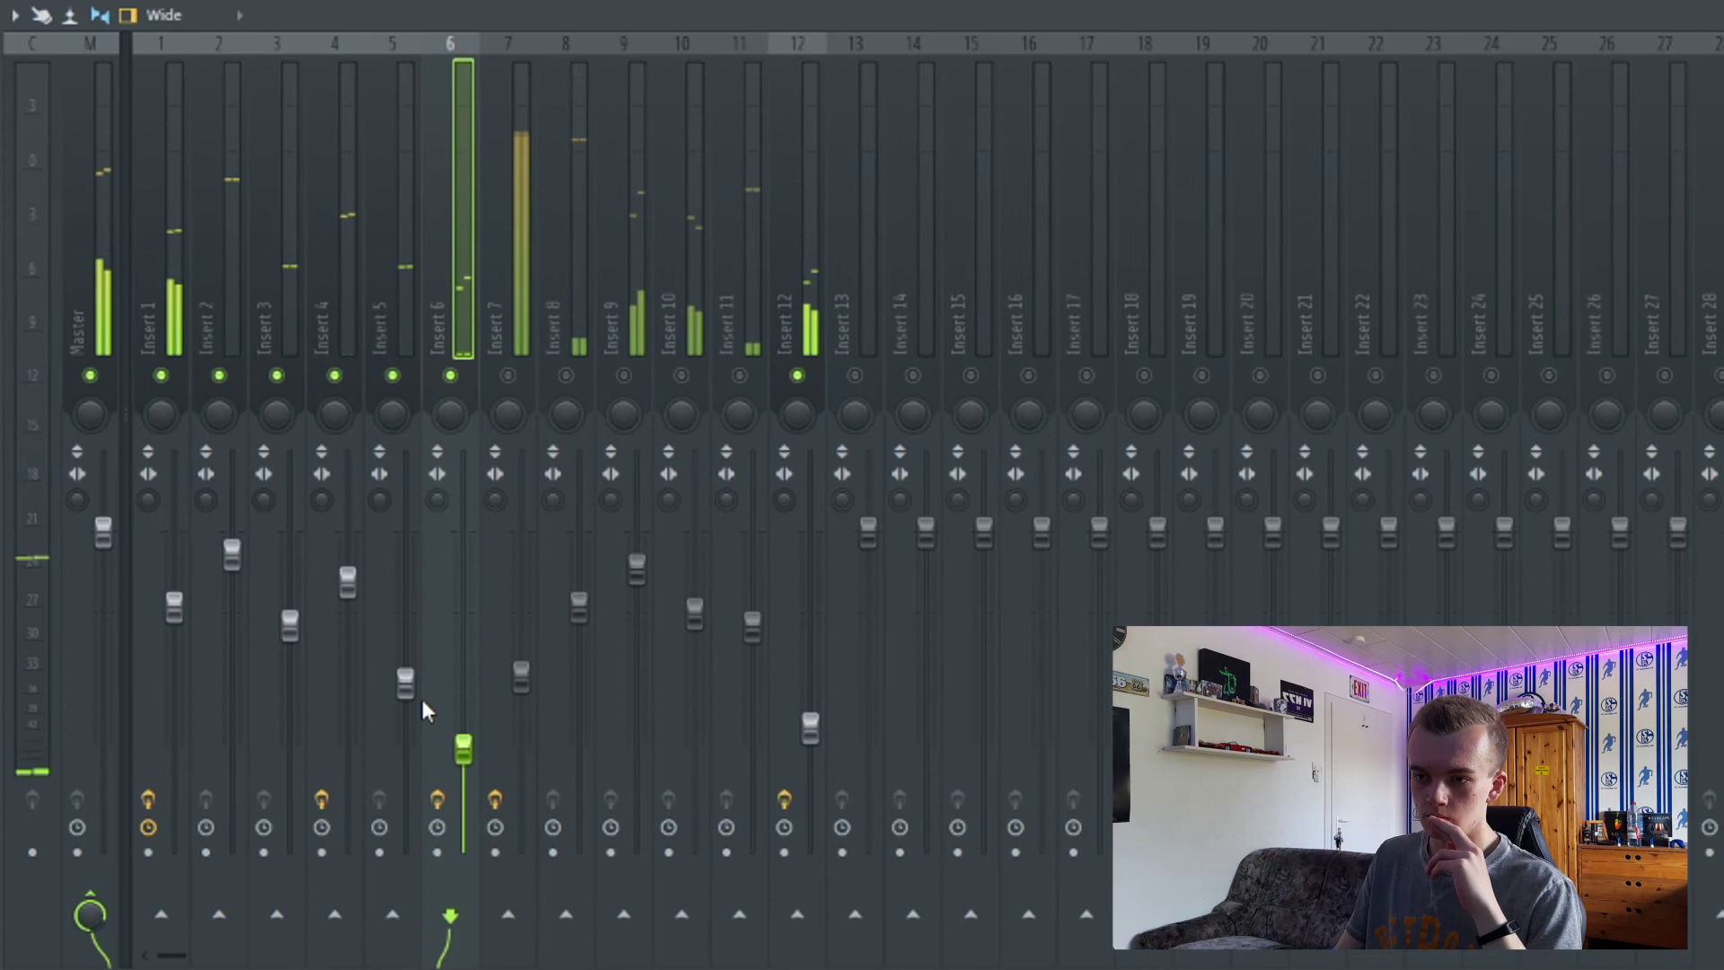
left_click_drag(406, 684, 406, 710)
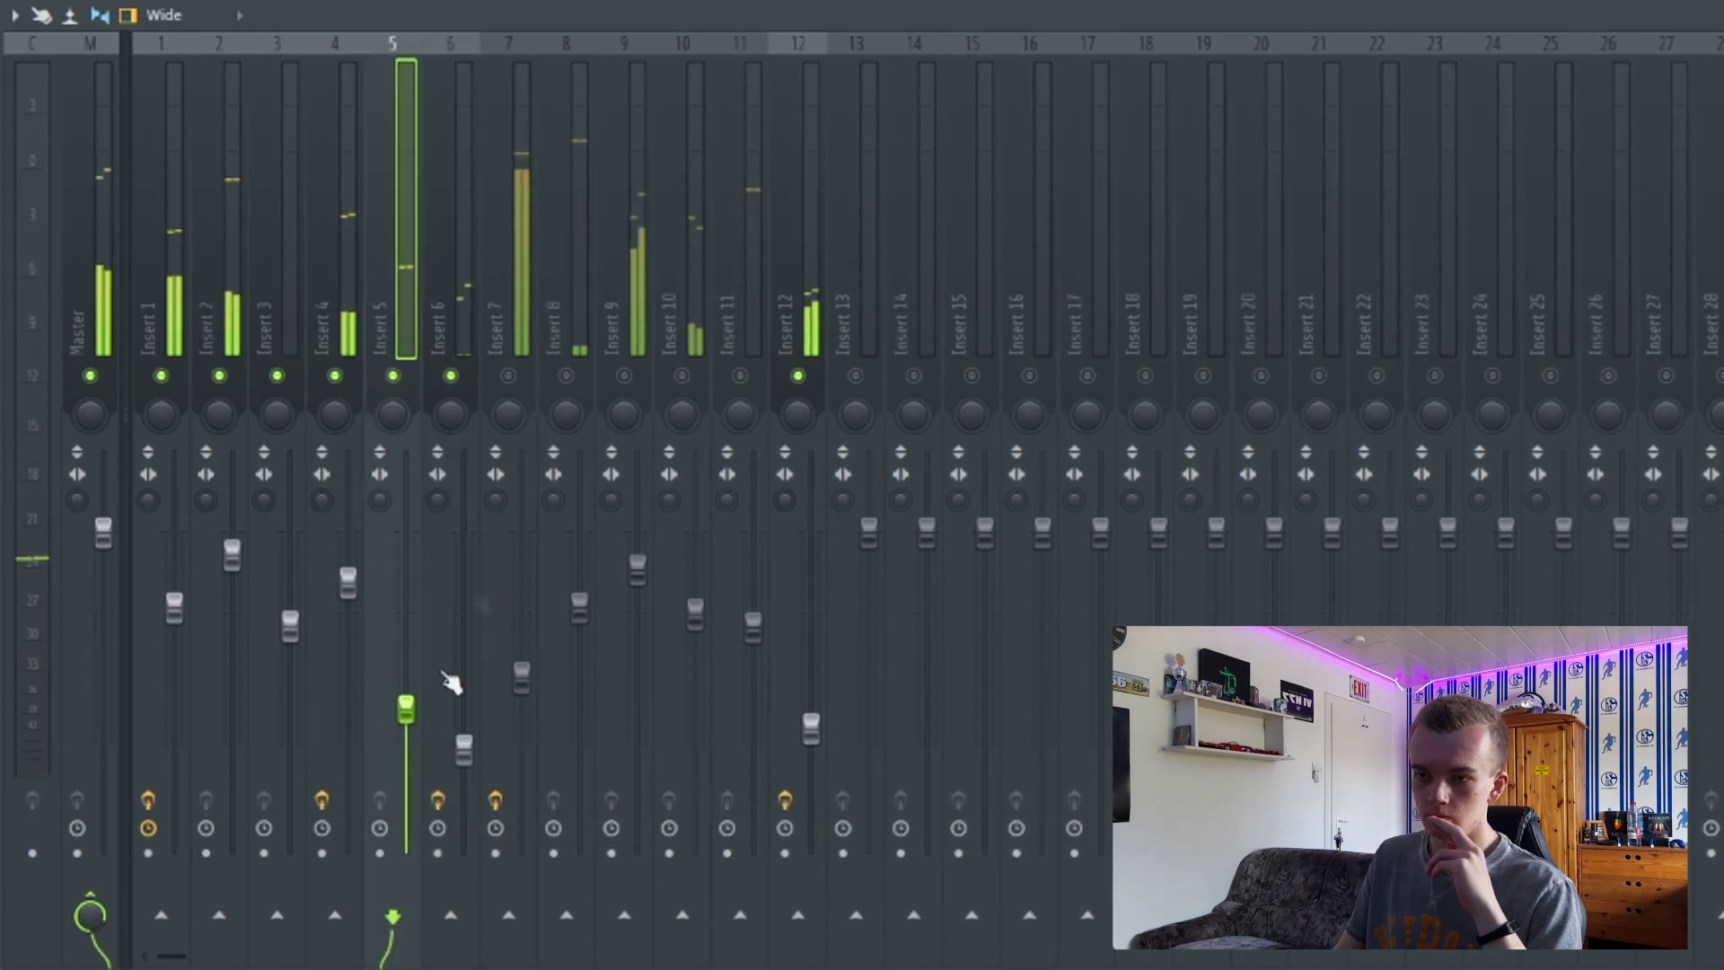
Unmute mixer Inserts 9 and 10 and slightly lower the volumes of Inserts 9, 1 and 12.
left_click(626, 376)
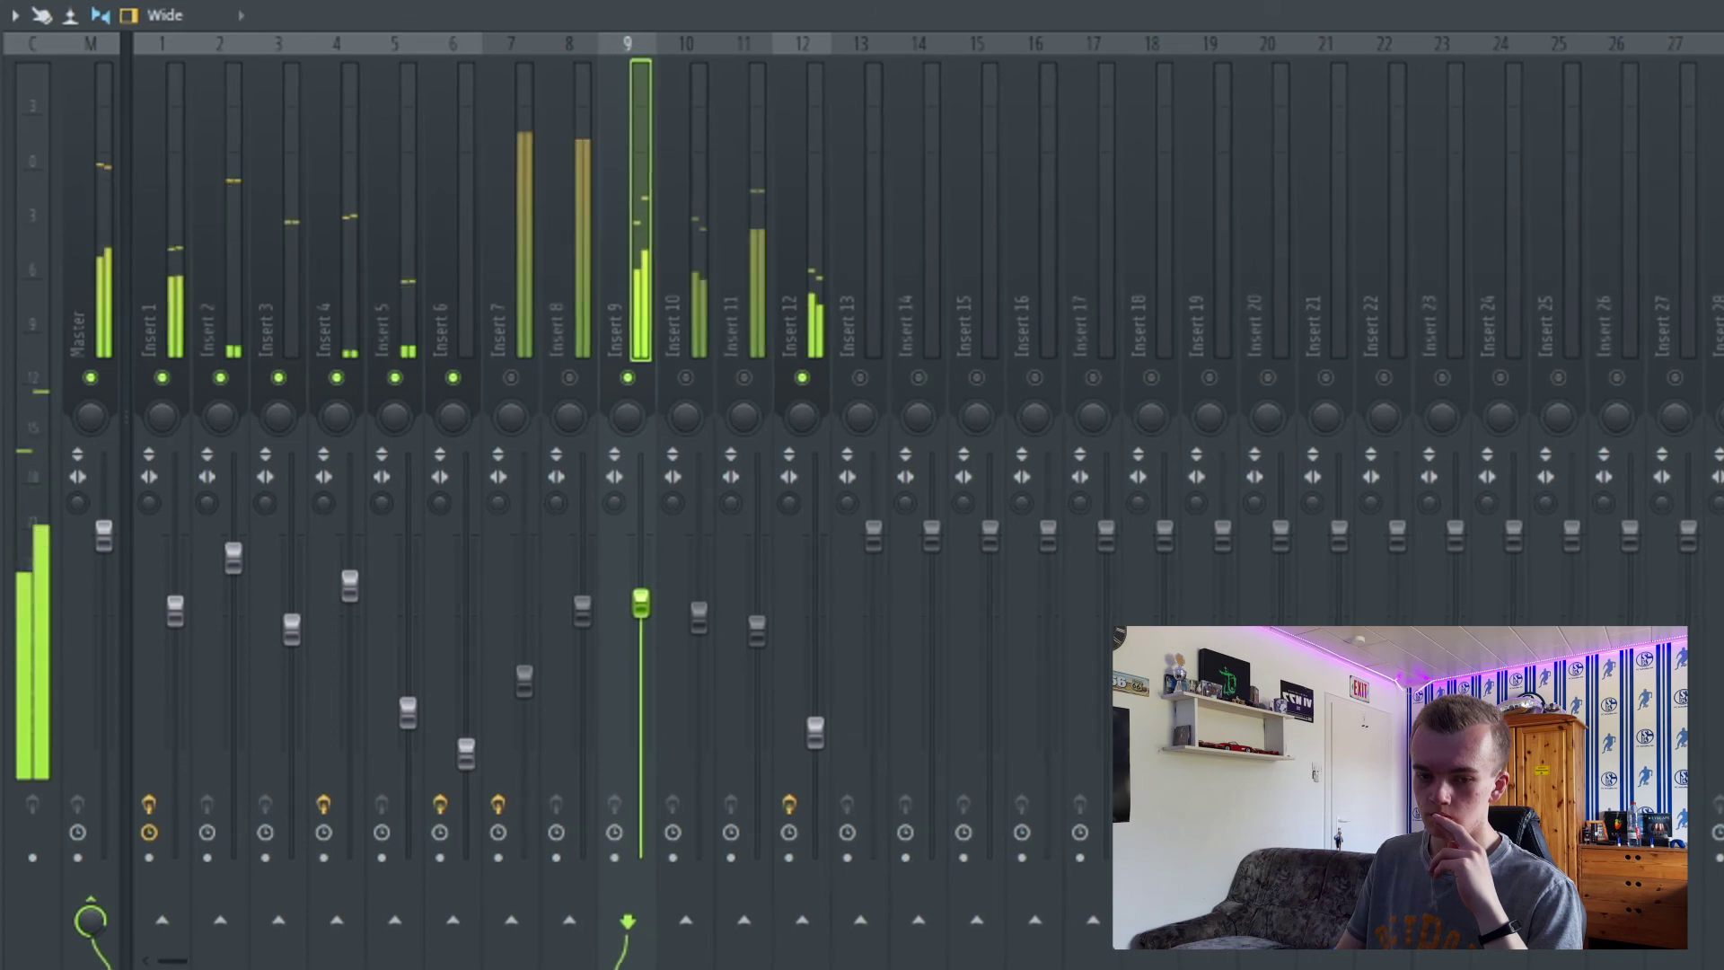
left_click(176, 612)
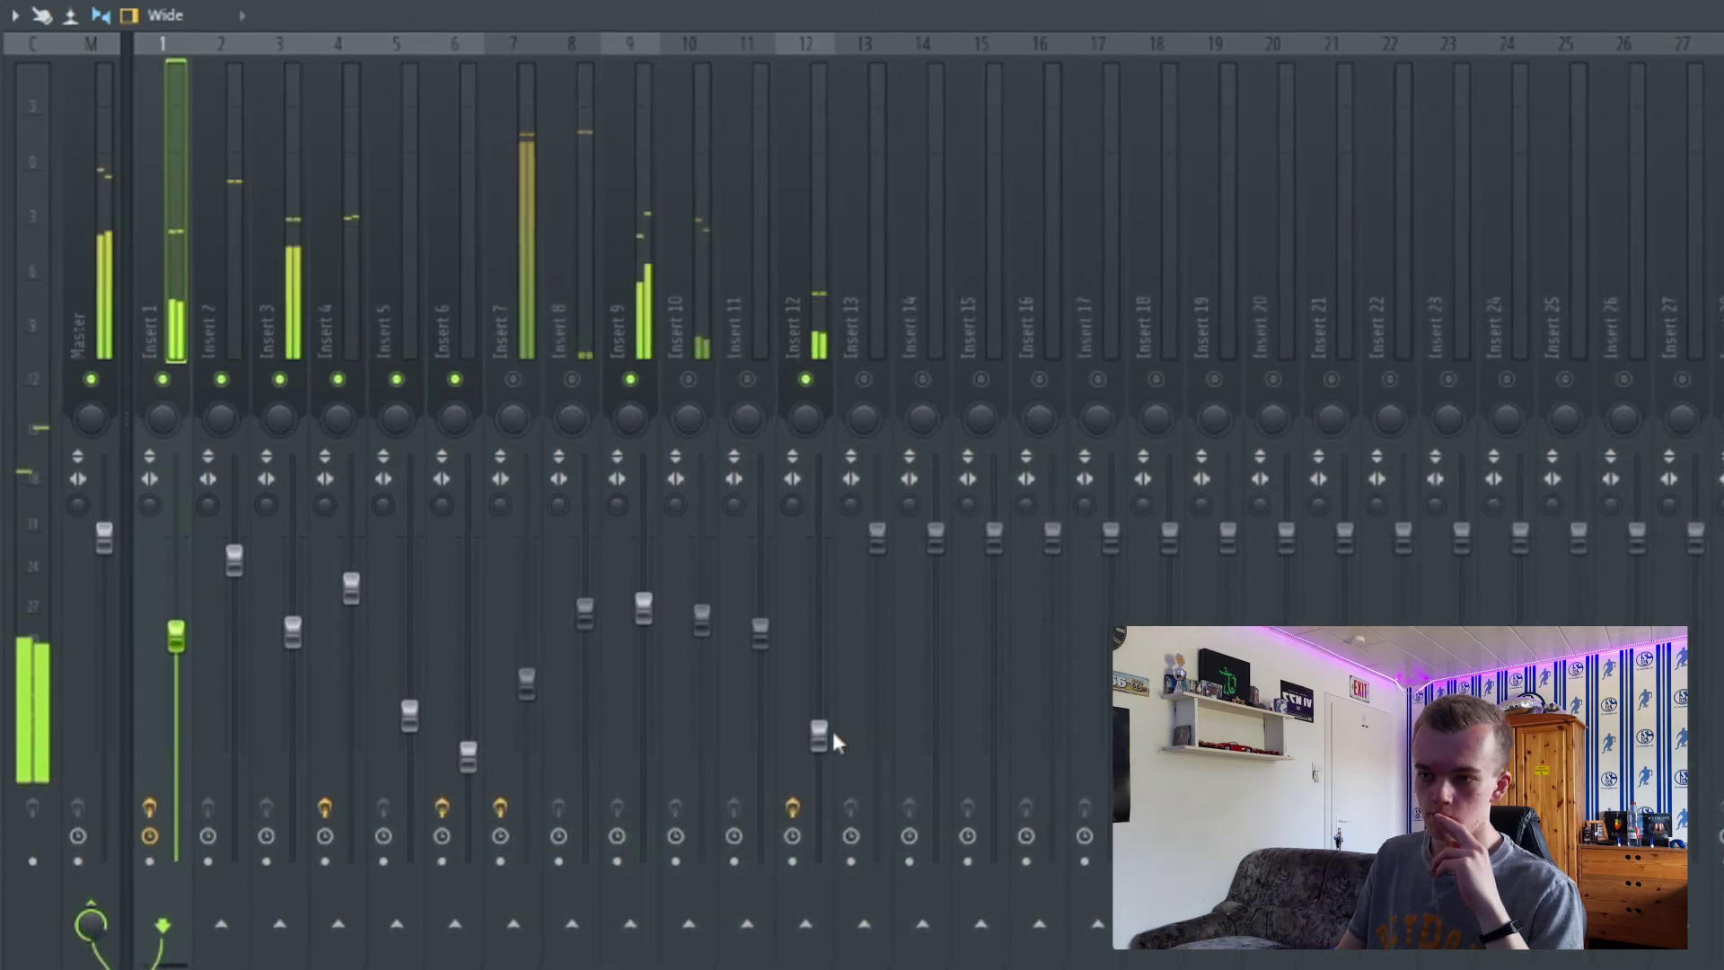
left_click_drag(820, 737, 831, 752)
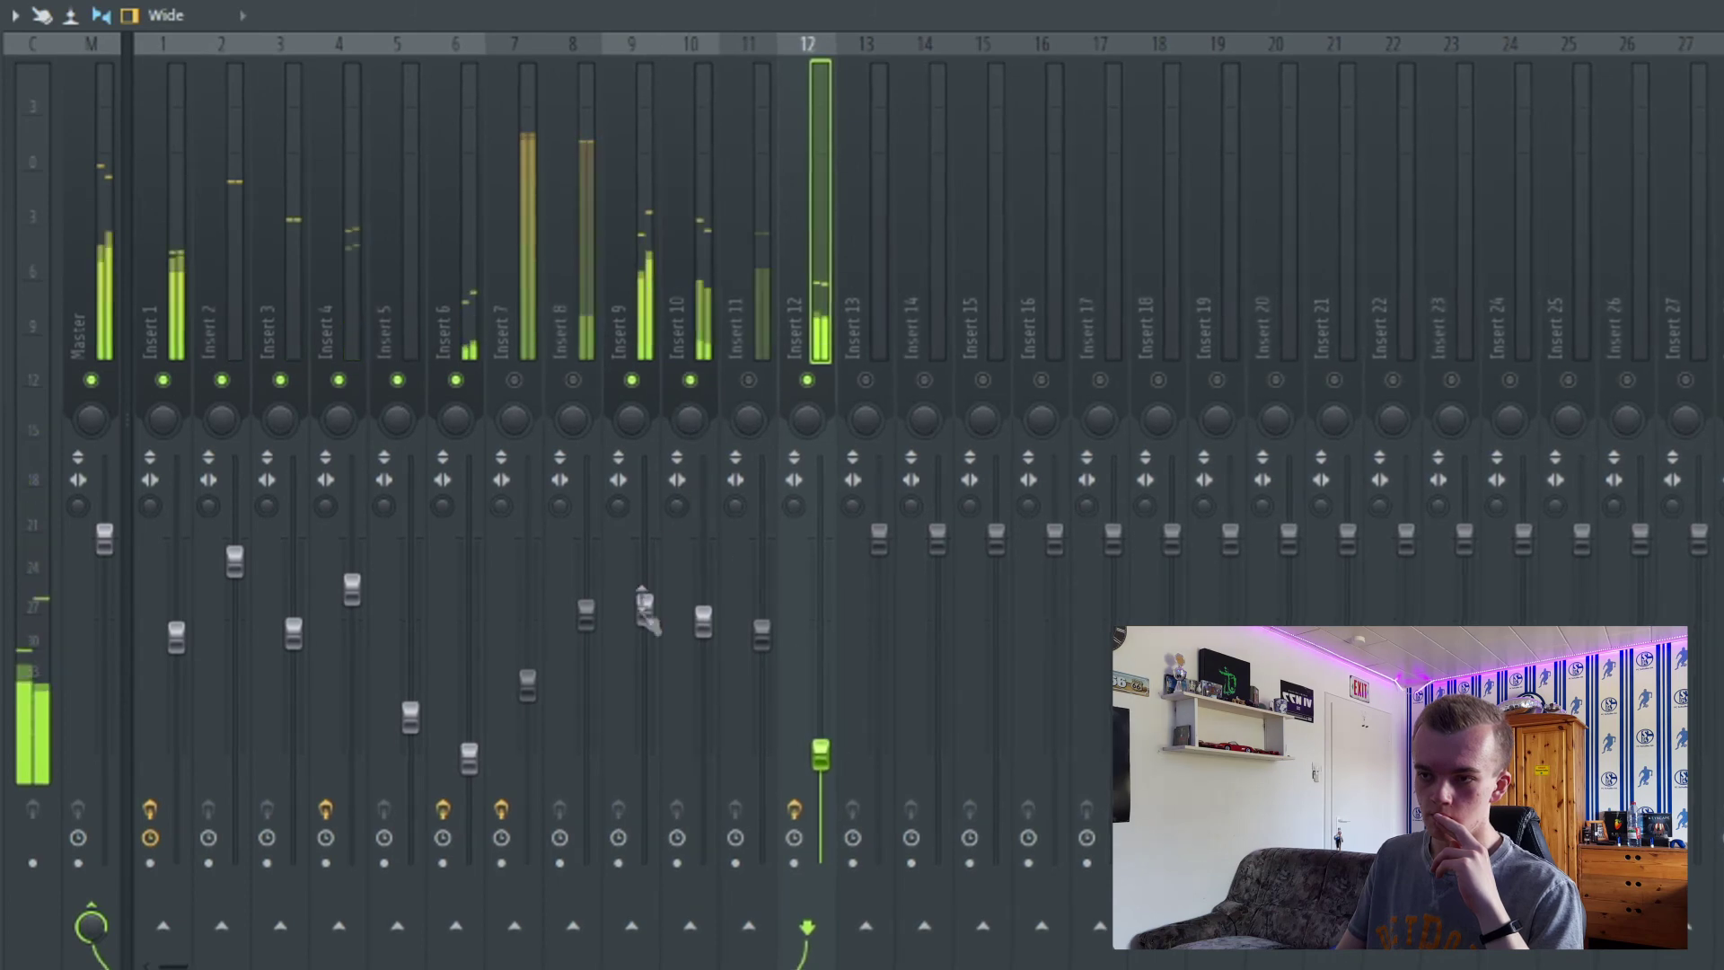
Unmute mixer Insert 11 and slightly lower the volumes of Inserts 9, 10 and 11.
left_click_drag(645, 610, 657, 633)
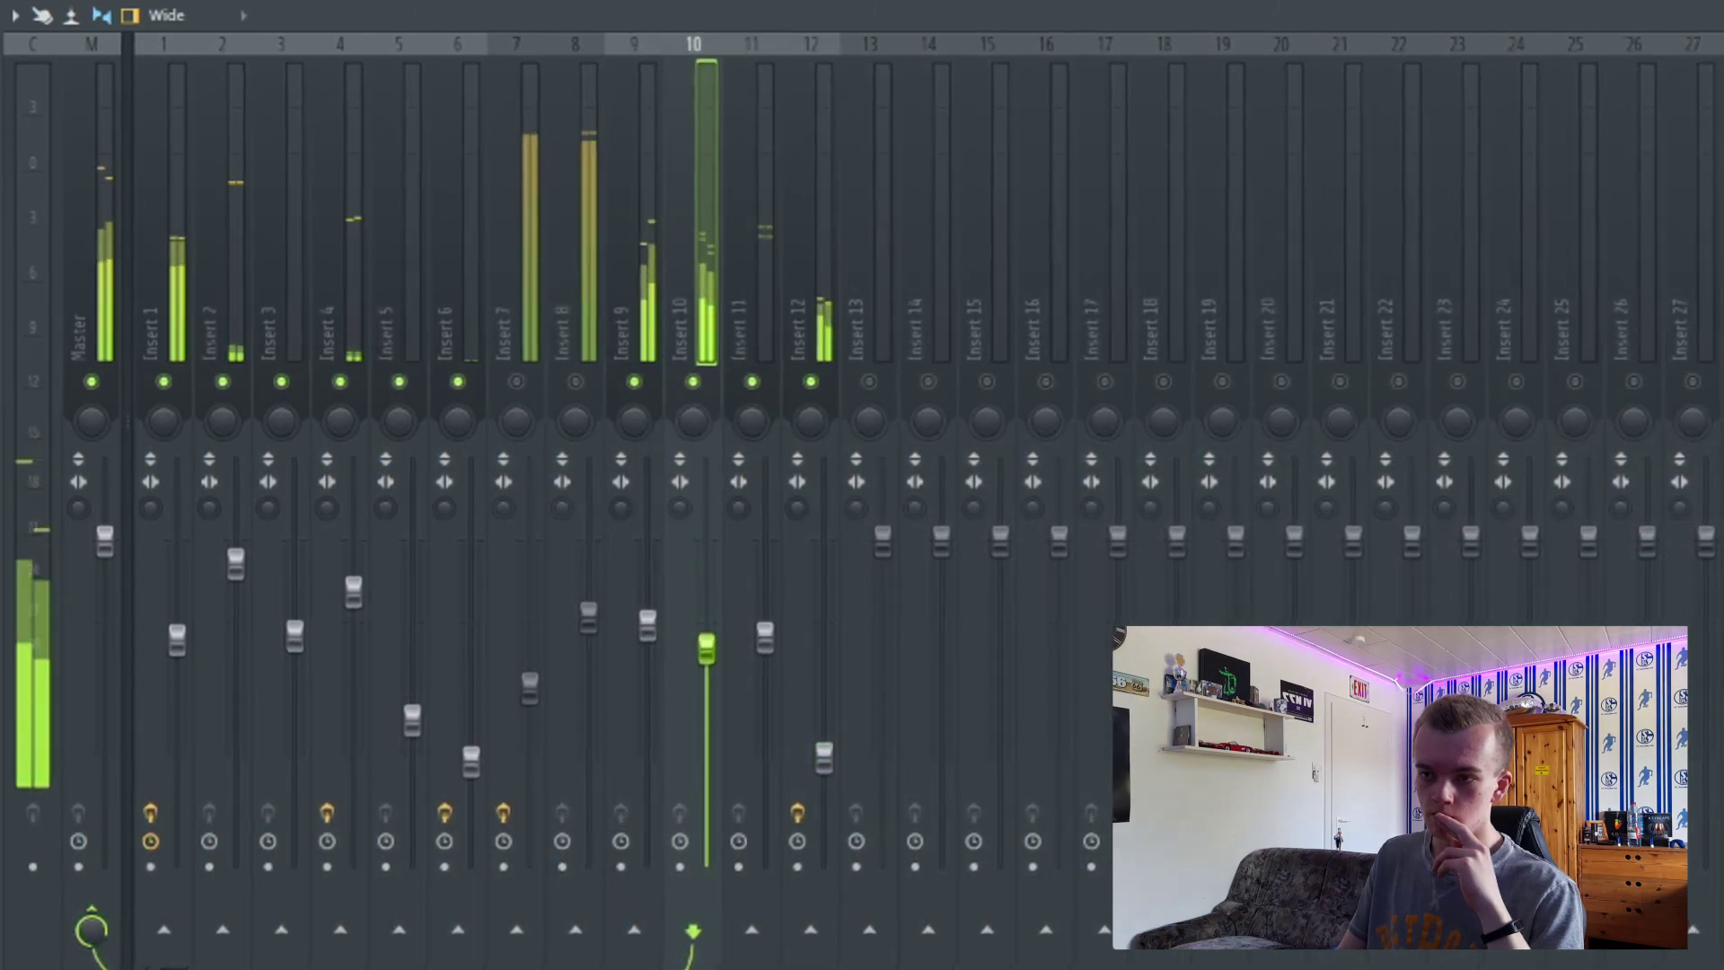
left_click_drag(647, 626, 648, 628)
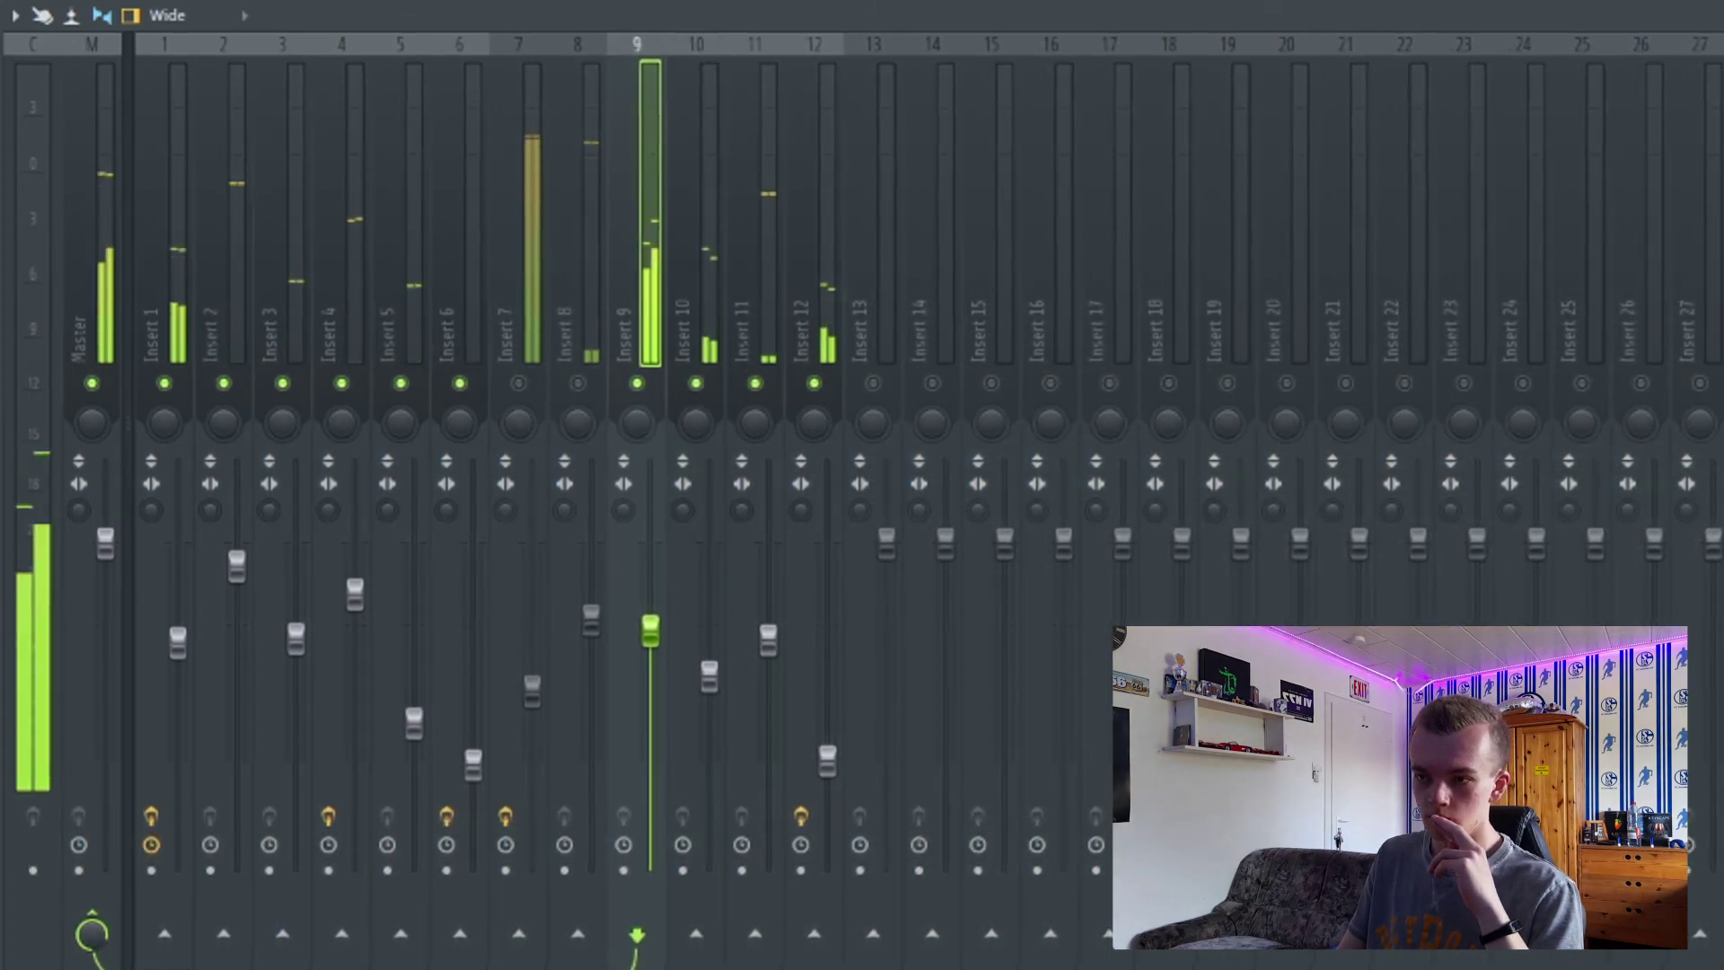
left_click_drag(767, 639, 769, 665)
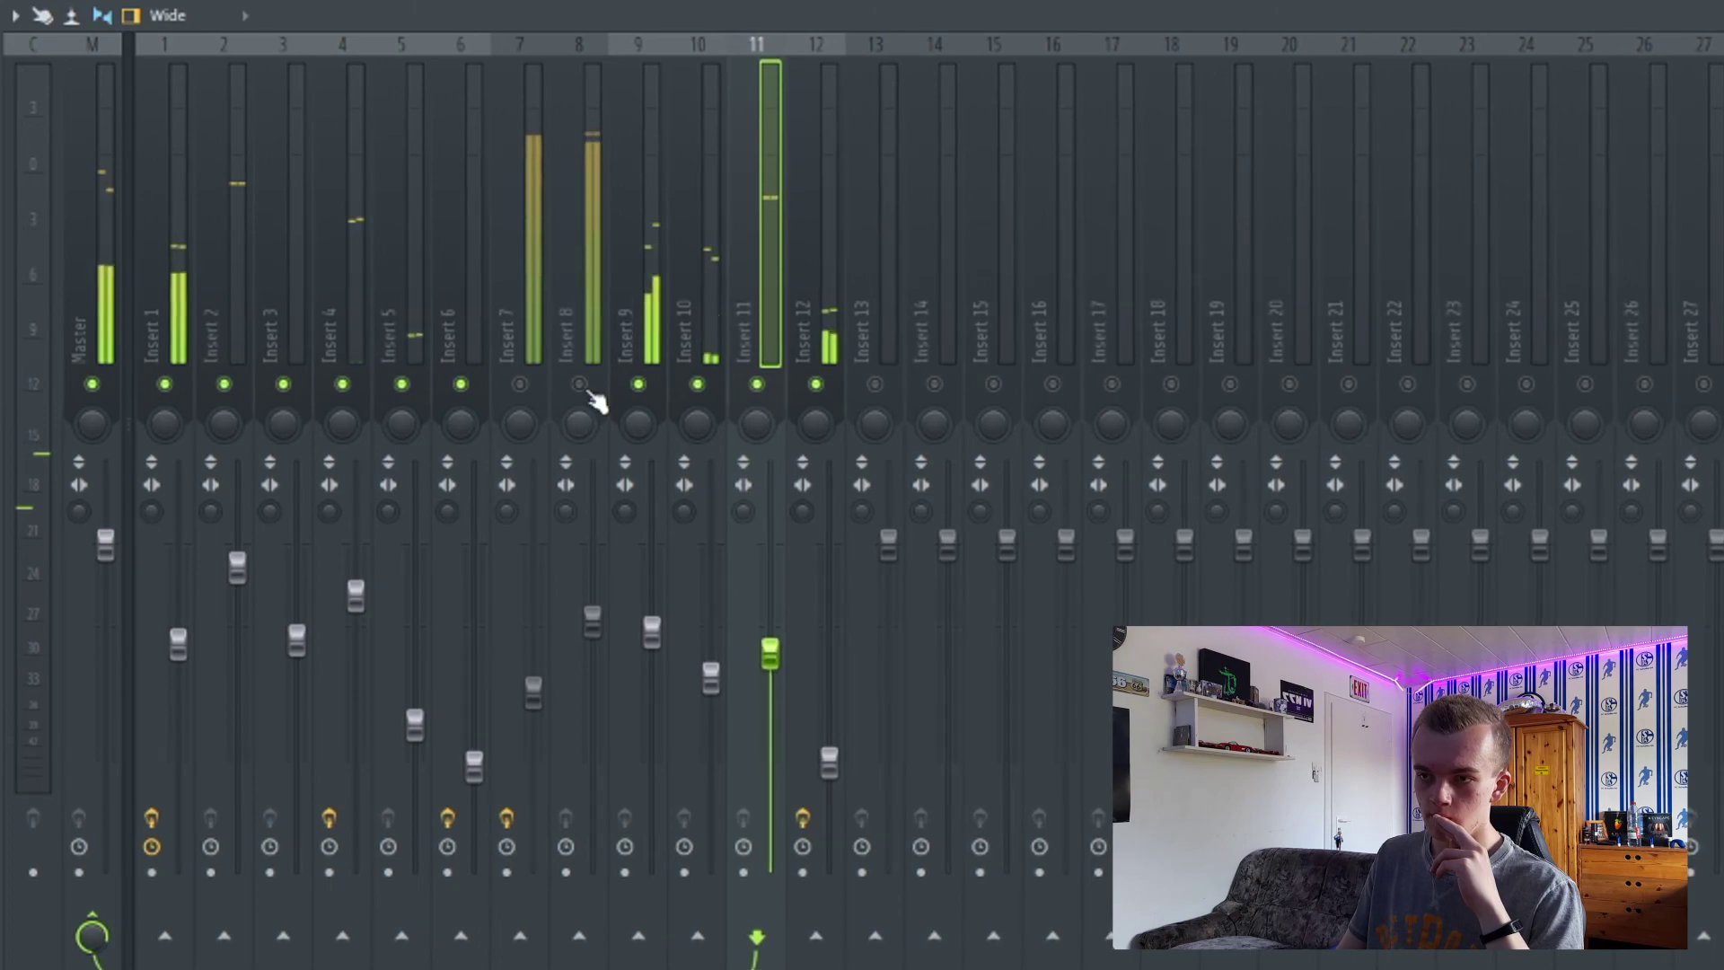